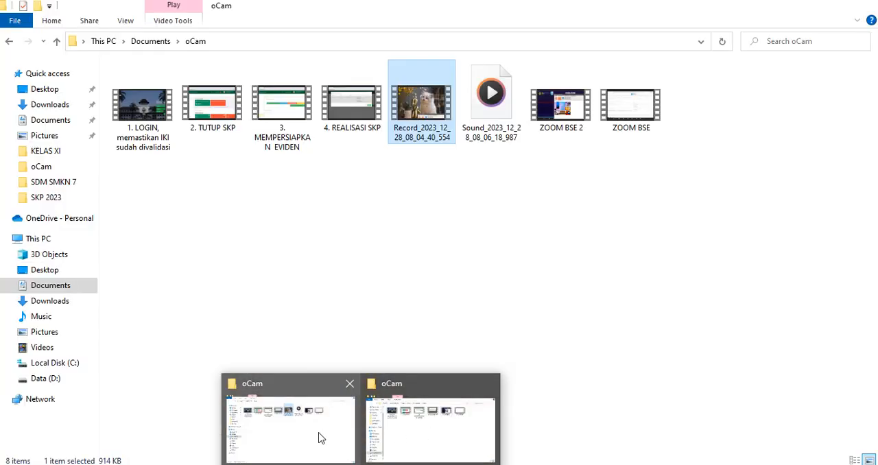
# Step: Bring up the oCam recordings folder and open the "2. TUTUP SKP" video
pyautogui.click(321, 438)
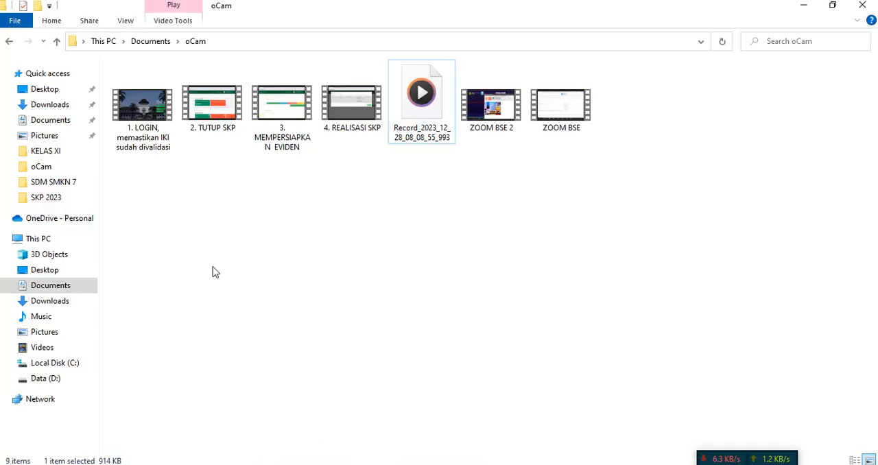
pyautogui.doubleClick(214, 103)
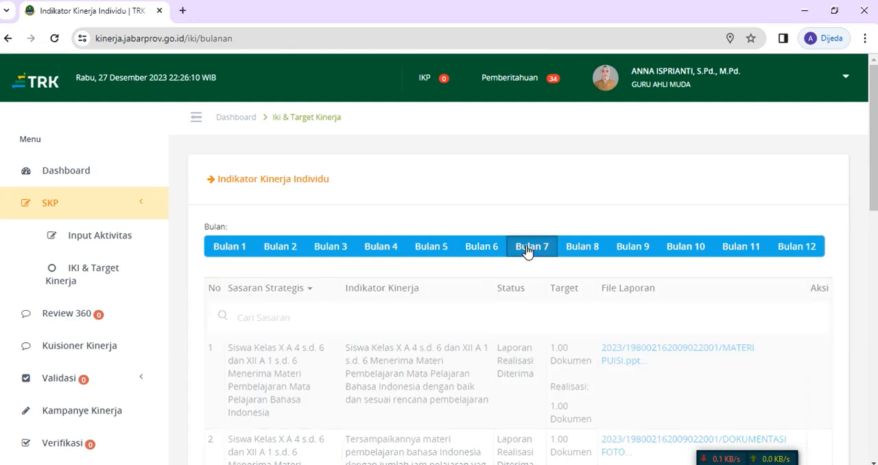
# Step: Review the individual performance indicator reports for Bulan 8 through Bulan 12
pyautogui.click(583, 248)
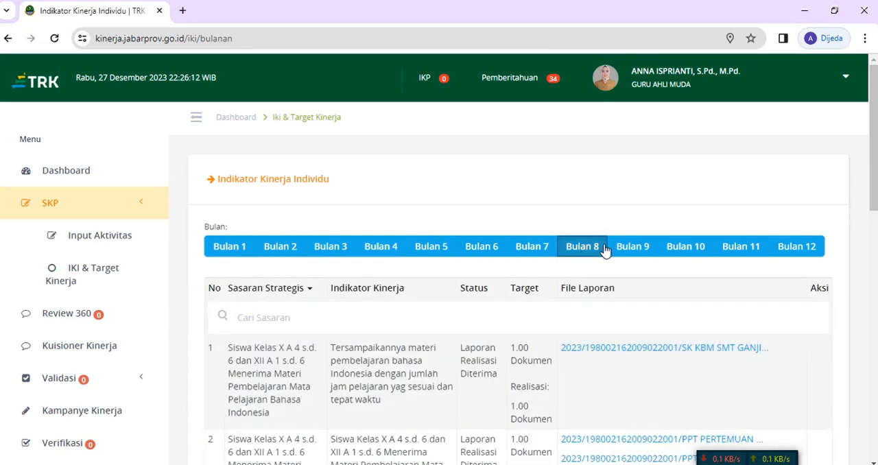
pyautogui.click(631, 248)
pyautogui.click(687, 250)
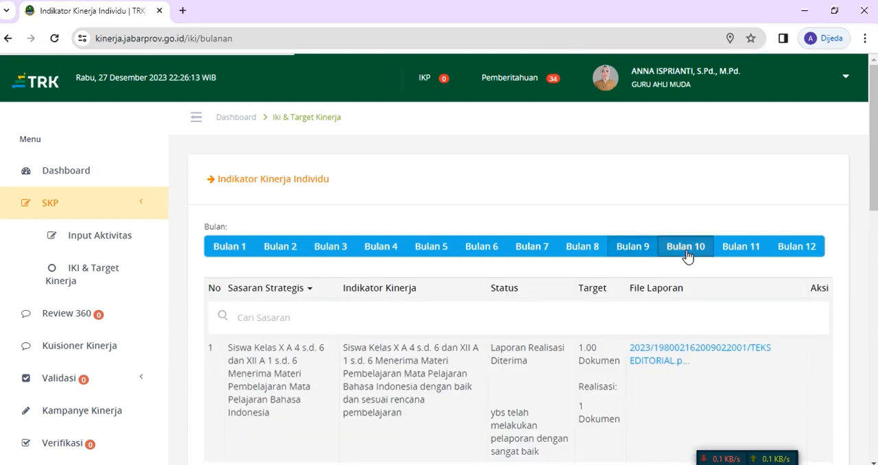
pyautogui.click(746, 253)
pyautogui.click(786, 251)
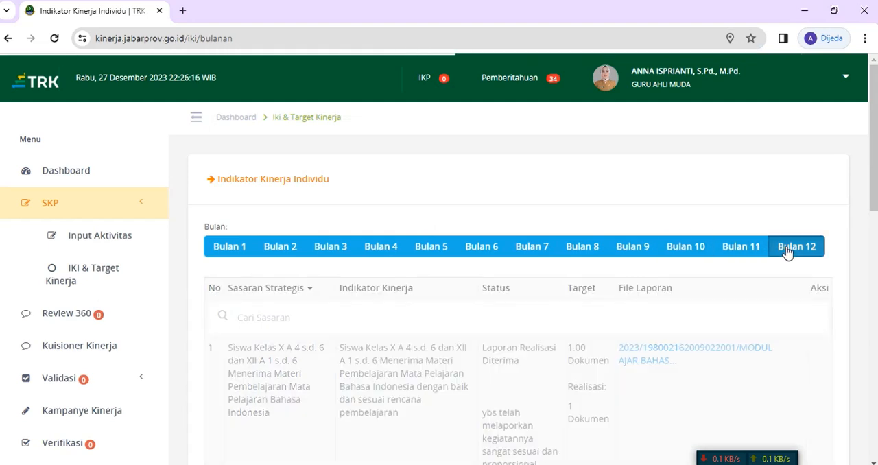
# Step: Review the individual performance indicators for Bulan 1 through Bulan 4, and revisit Bulan 12
pyautogui.click(218, 249)
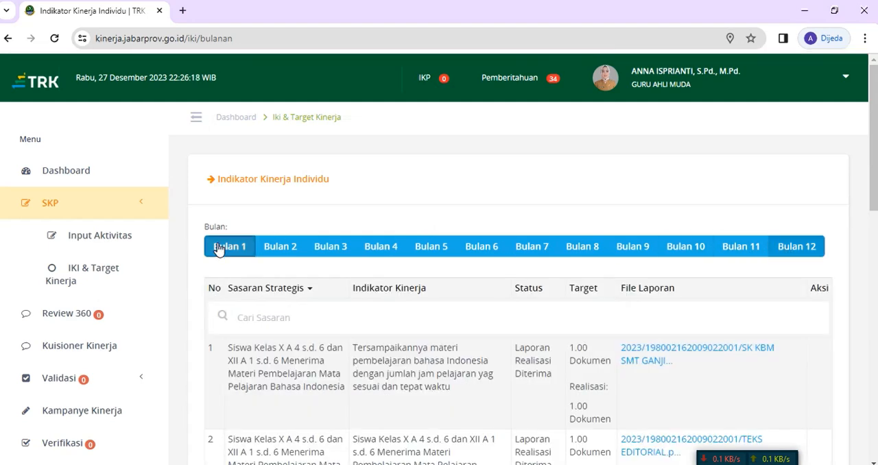
pyautogui.click(285, 250)
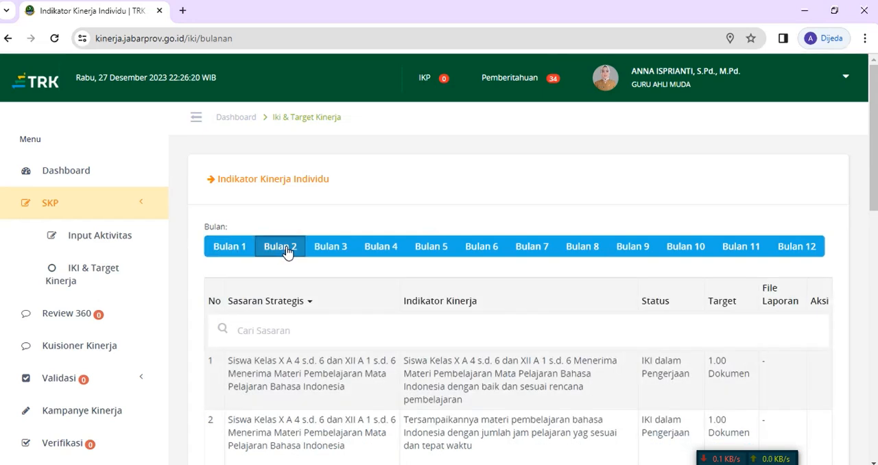
pyautogui.click(333, 252)
pyautogui.click(378, 252)
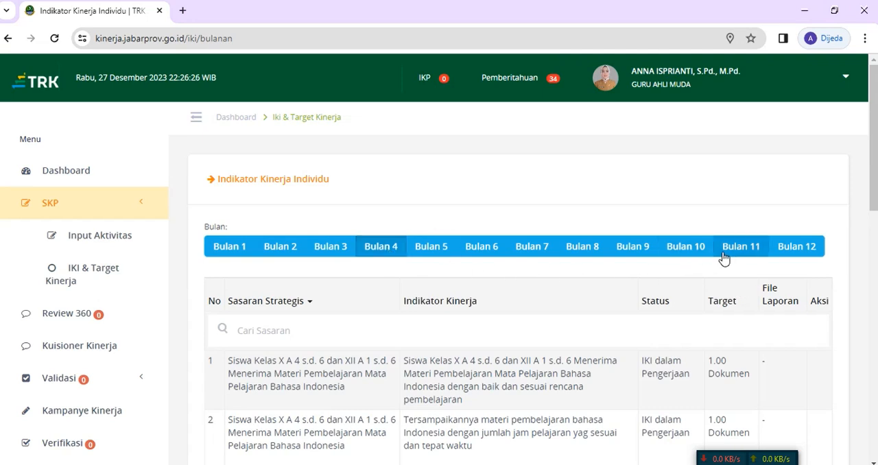
pyautogui.click(816, 257)
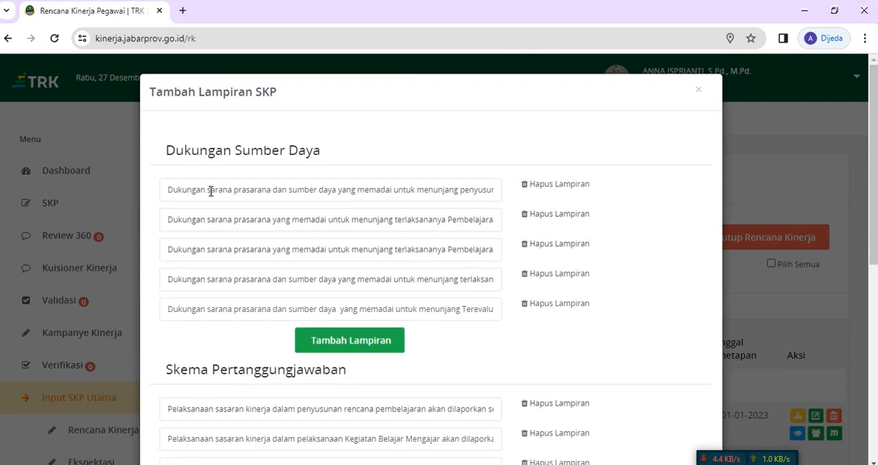
# Step: Open Dialog Kinerja from the performance plan page and read the conversation with the fourth listed employee
pyautogui.moveTo(788, 152)
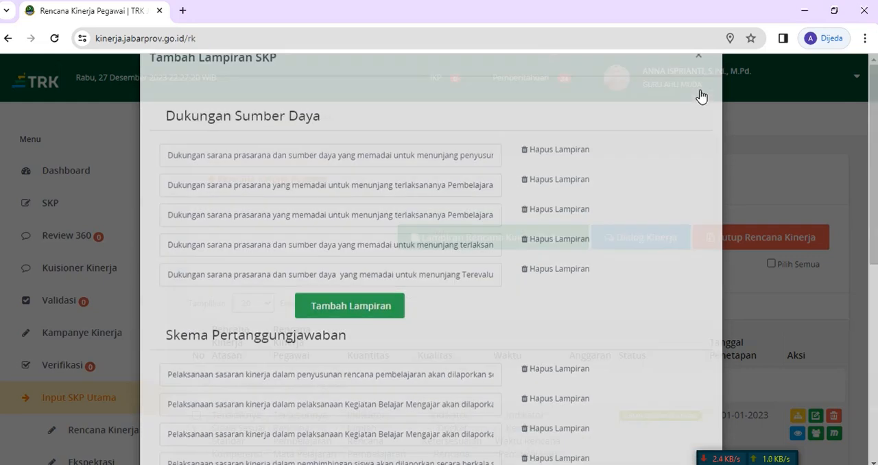
pyautogui.scroll(-1, 510, 323)
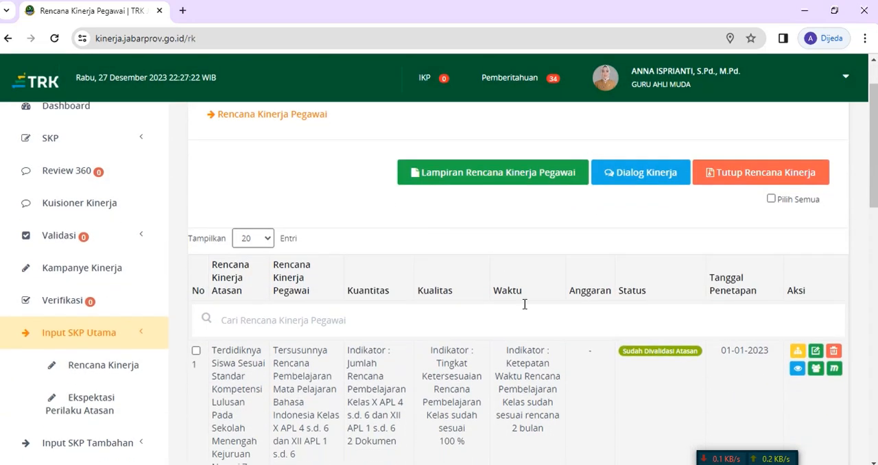
pyautogui.click(647, 177)
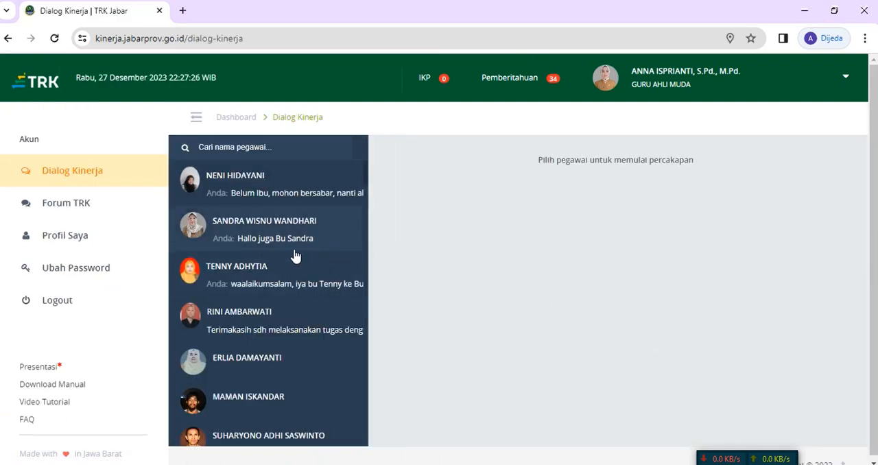
pyautogui.click(256, 316)
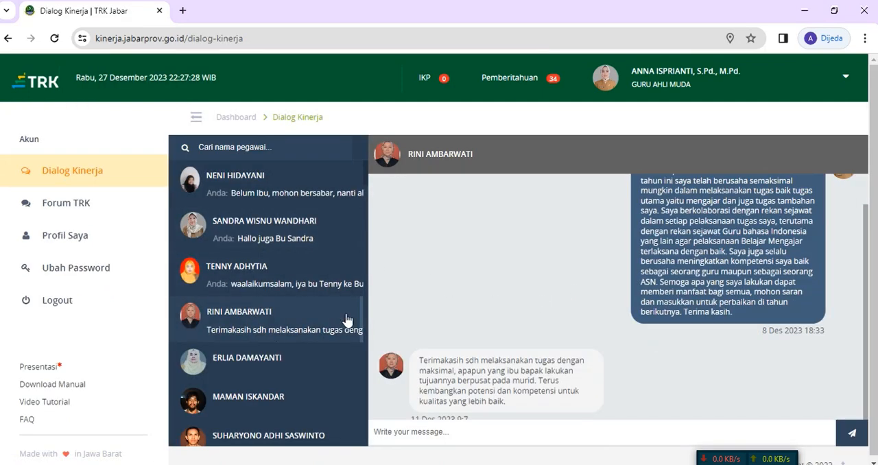
pyautogui.scroll(1, 586, 282)
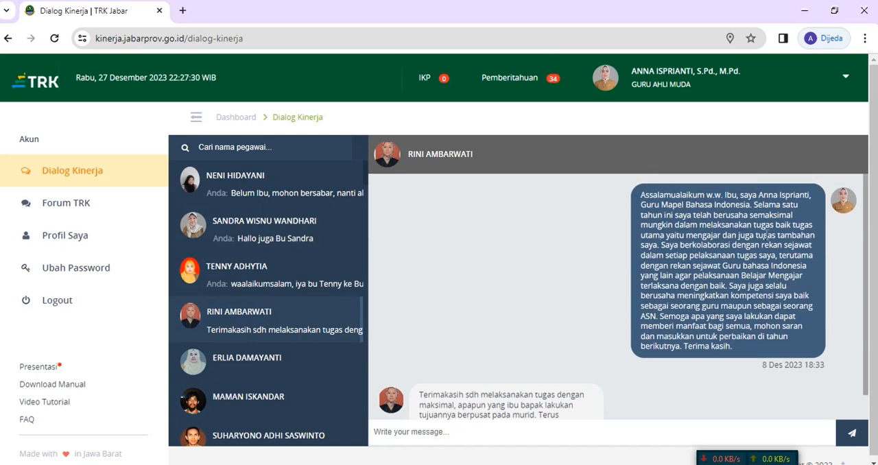
pyautogui.scroll(-1, 581, 298)
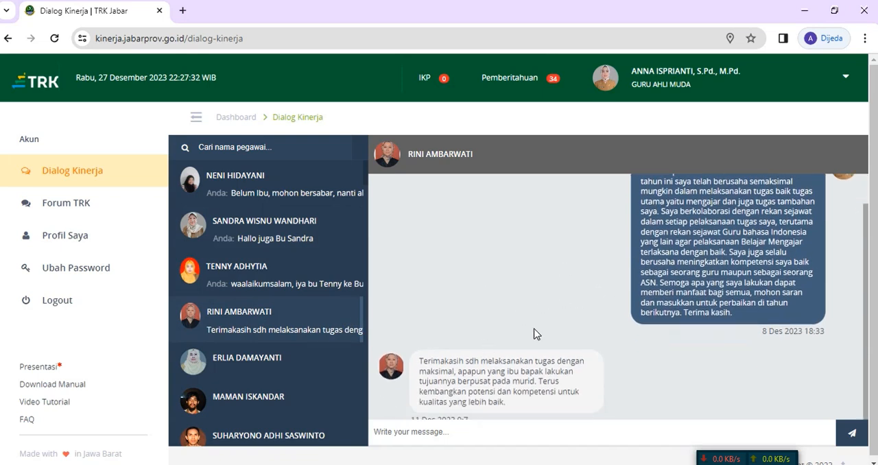
pyautogui.scroll(1, 446, 267)
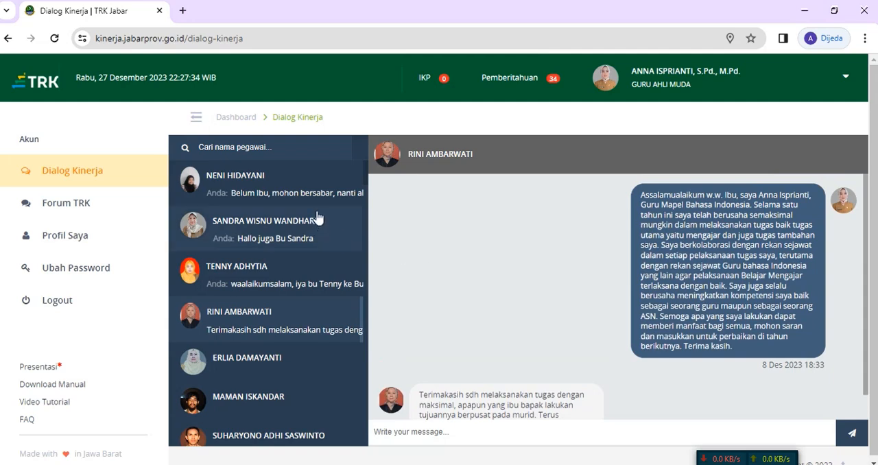
# Step: Return to the Dashboard and open the Rencana Kinerja page for the main SKP
pyautogui.click(240, 117)
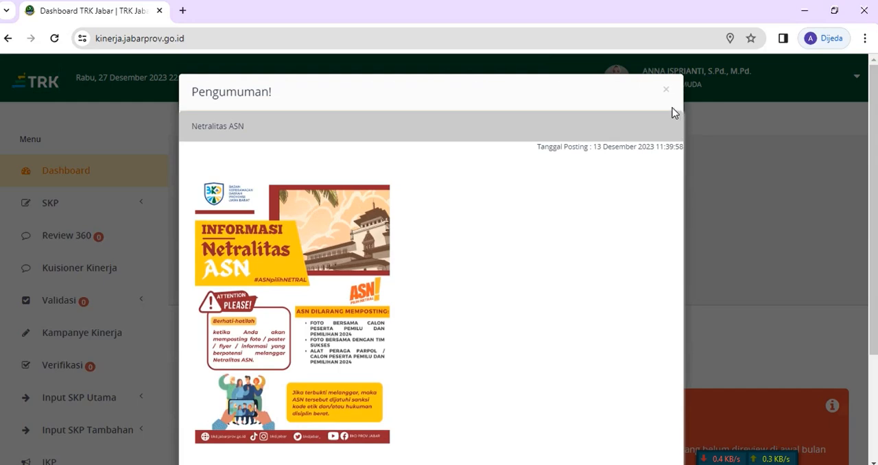
pyautogui.click(666, 90)
pyautogui.scroll(-1, 103, 309)
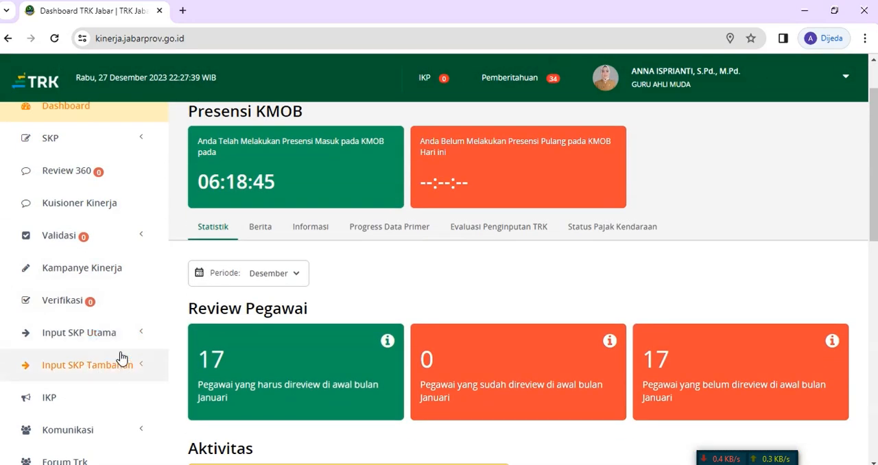
pyautogui.click(109, 333)
pyautogui.click(129, 367)
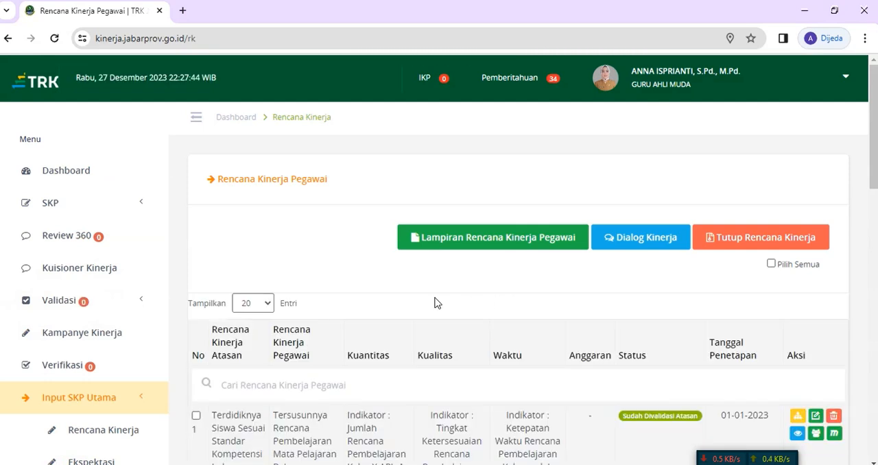
# Step: Tick performance plan entries individually while going down the Rencana Kinerja Pegawai table to entry 5
pyautogui.scroll(-3, 353, 293)
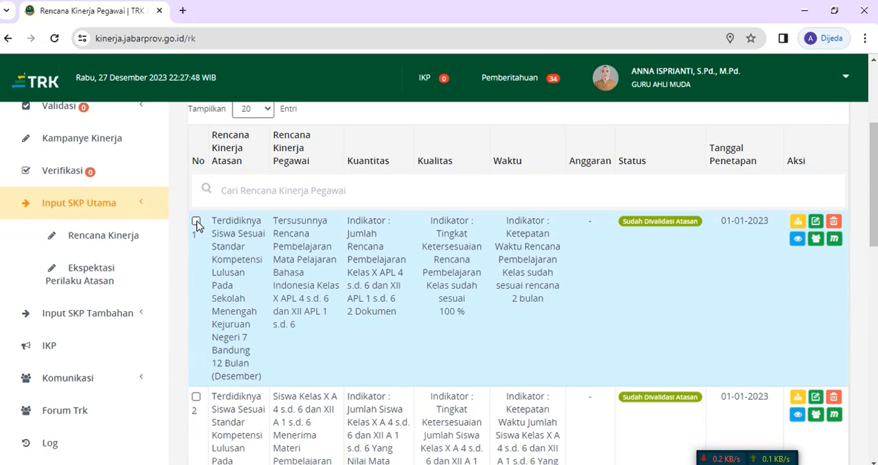
pyautogui.scroll(-2, 197, 226)
pyautogui.click(196, 267)
pyautogui.scroll(-3, 256, 276)
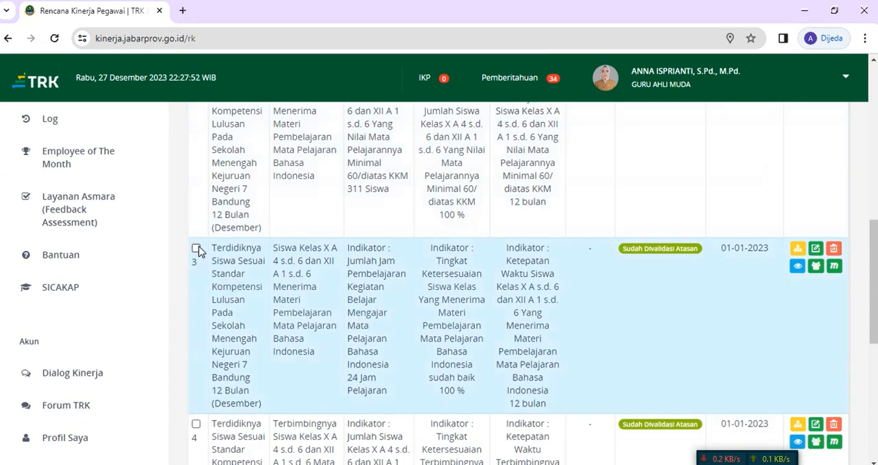
pyautogui.click(196, 249)
pyautogui.scroll(-3, 198, 247)
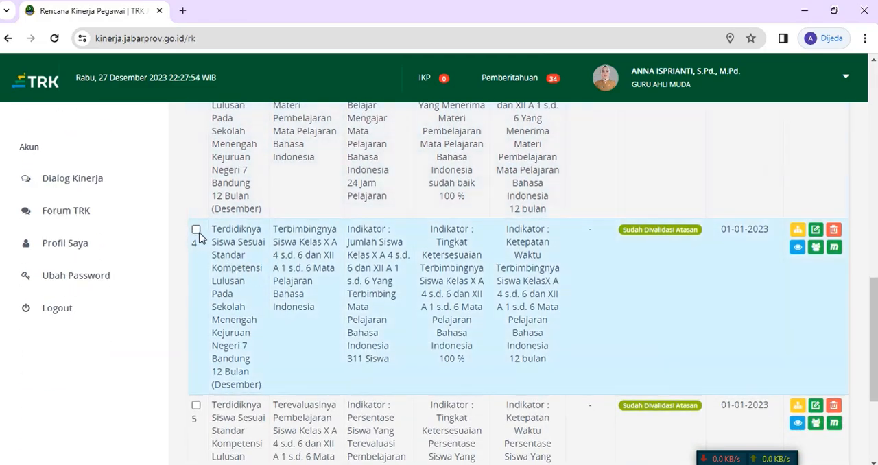
pyautogui.scroll(-3, 197, 233)
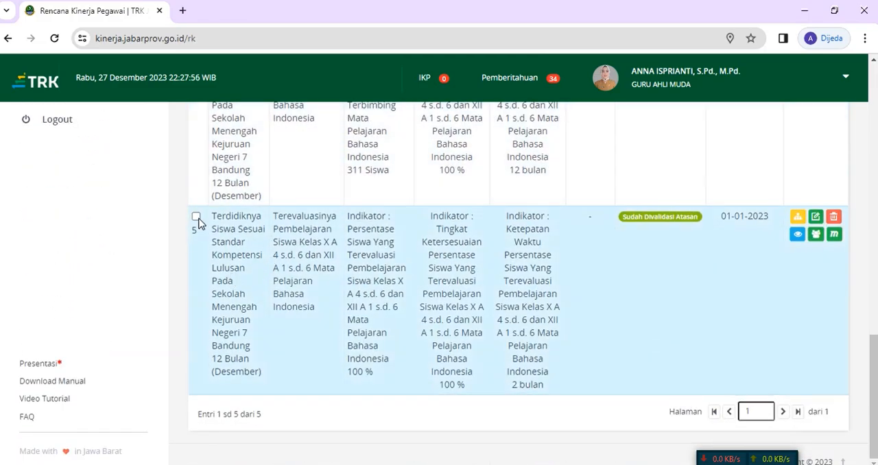
pyautogui.scroll(10, 199, 225)
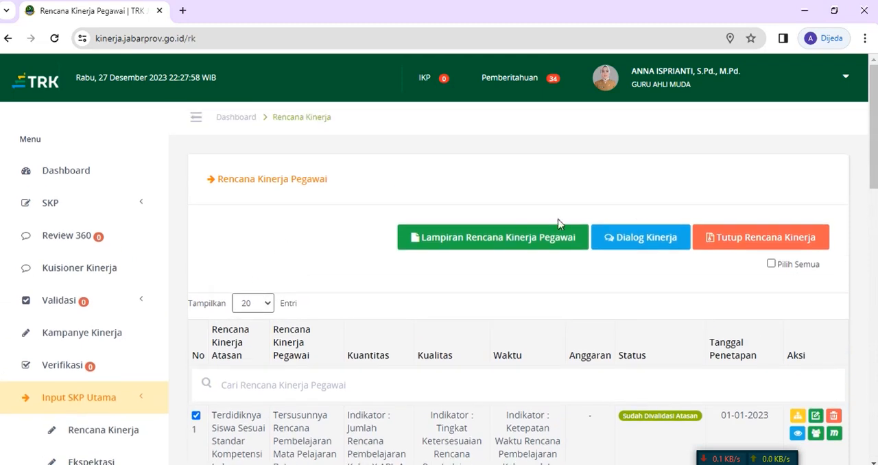
# Step: Select all performance plans with Pilih Semua and check the ticks on entries 1 to 5
pyautogui.click(771, 264)
pyautogui.click(771, 265)
pyautogui.scroll(-3, 402, 315)
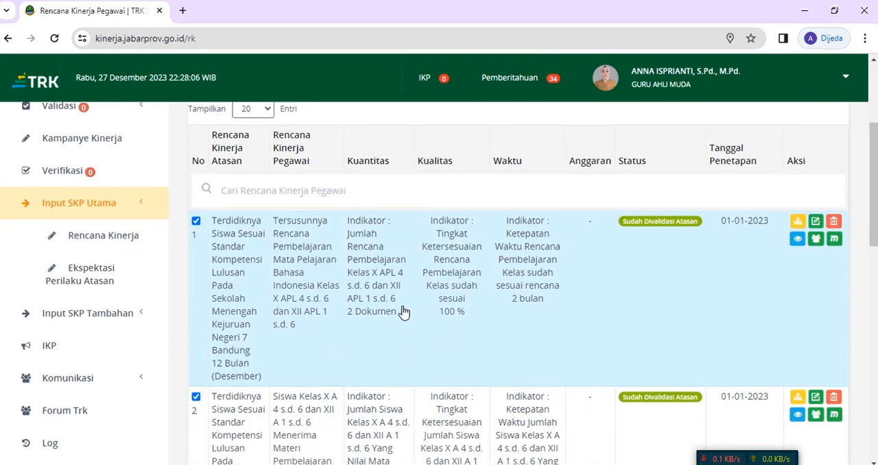
pyautogui.scroll(-6, 403, 313)
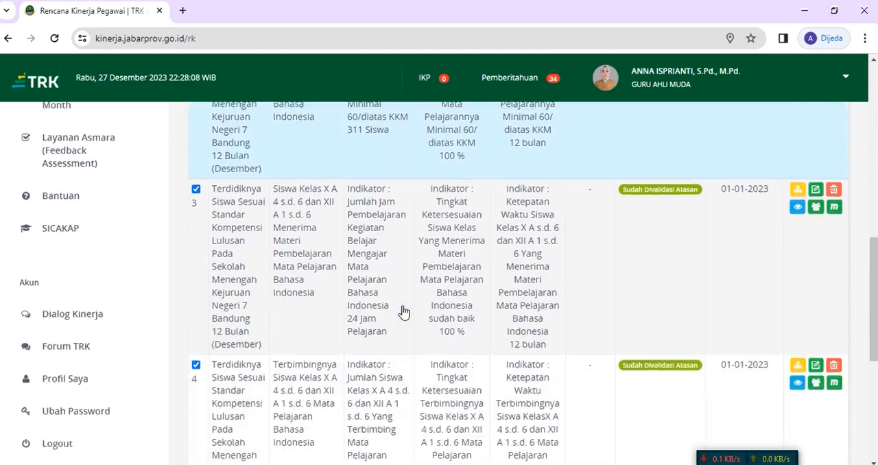
pyautogui.scroll(-3, 403, 312)
pyautogui.scroll(6, 402, 313)
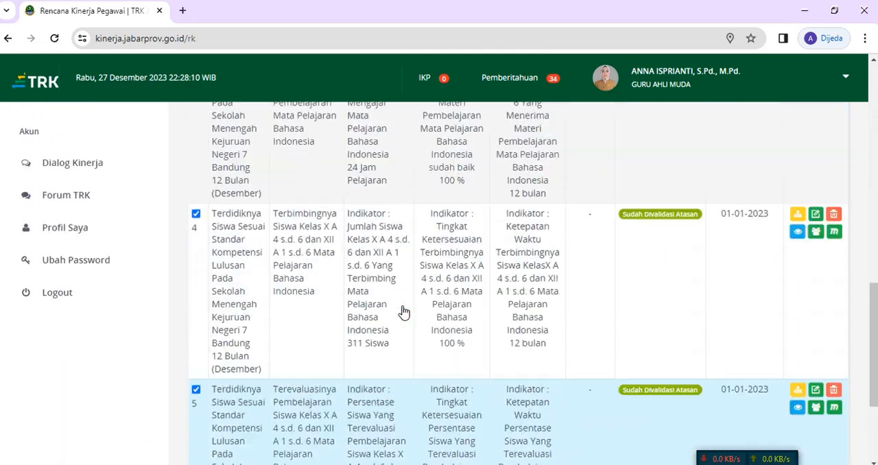
pyautogui.scroll(7, 403, 313)
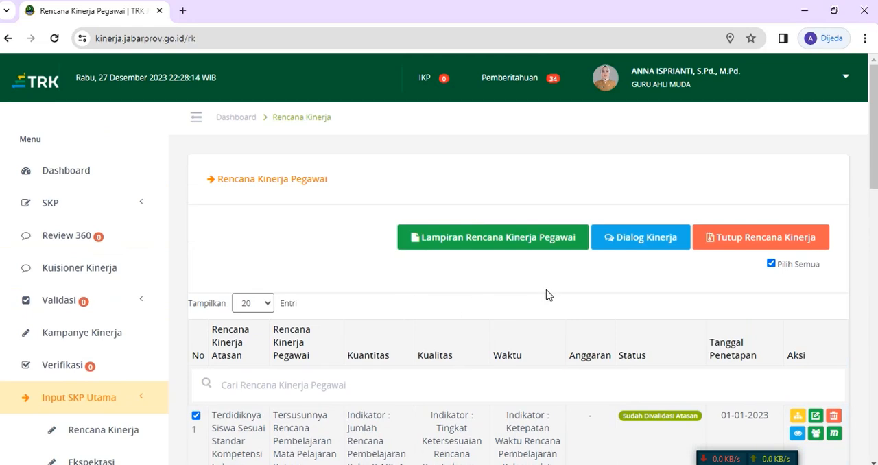
# Step: Close the selected performance plans, giving Tutup SKP Akhir Tahun as the reason
pyautogui.click(760, 240)
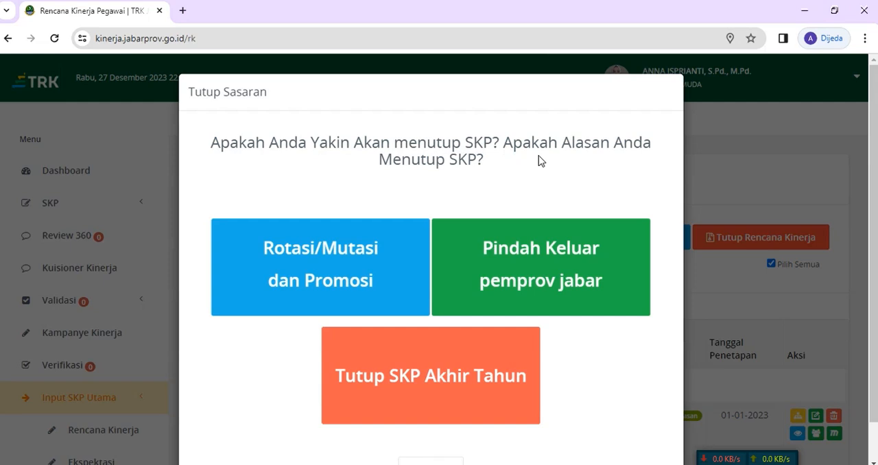
pyautogui.click(438, 386)
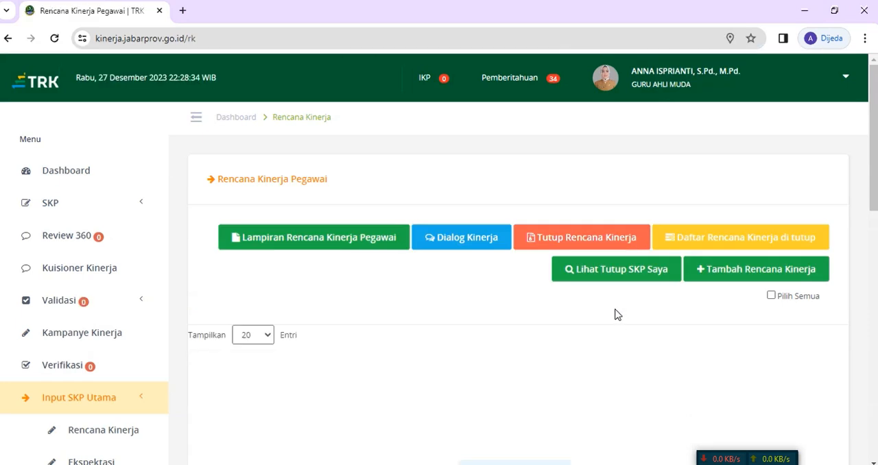
pyautogui.scroll(-2, 430, 329)
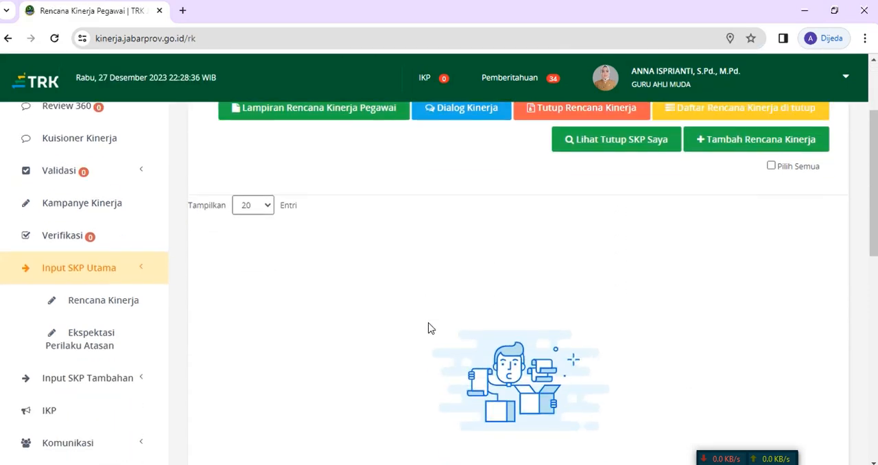
pyautogui.scroll(1, 430, 326)
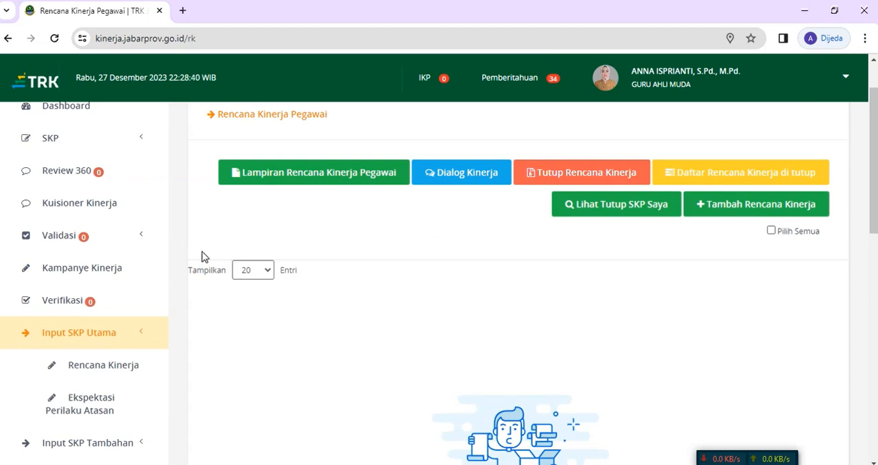
pyautogui.scroll(2, 337, 304)
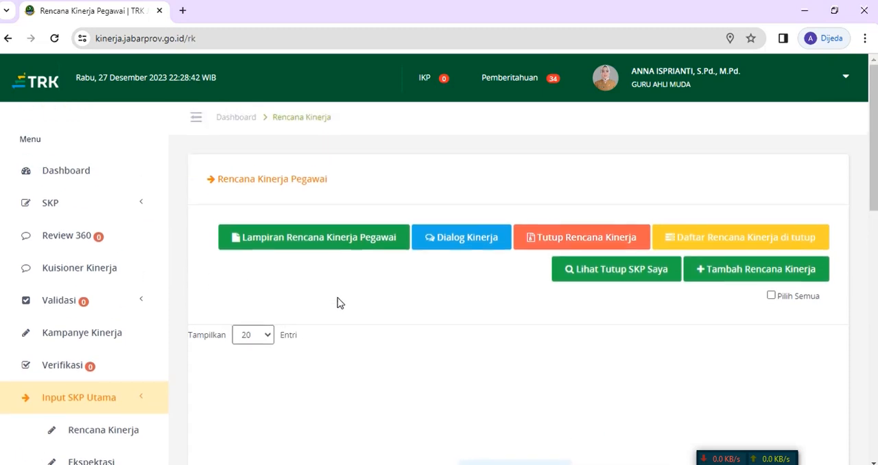
# Step: View the employee performance plan attachments, close them, and open Dialog Kinerja
pyautogui.click(337, 249)
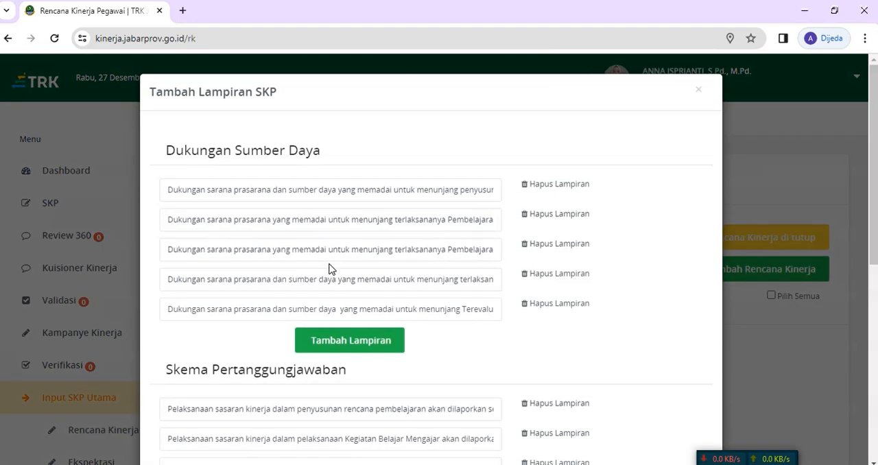
pyautogui.click(699, 90)
pyautogui.click(450, 241)
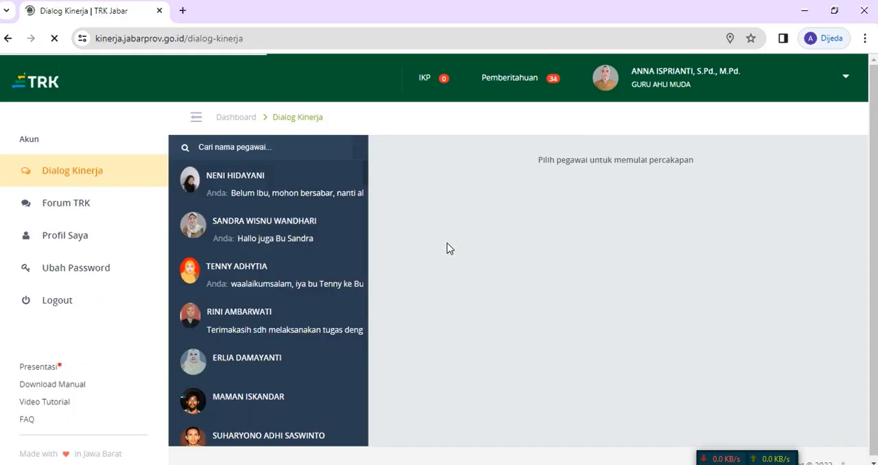
# Step: Read the conversation with the superior in Dialog Kinerja and return to the Rencana Kinerja page
pyautogui.click(259, 332)
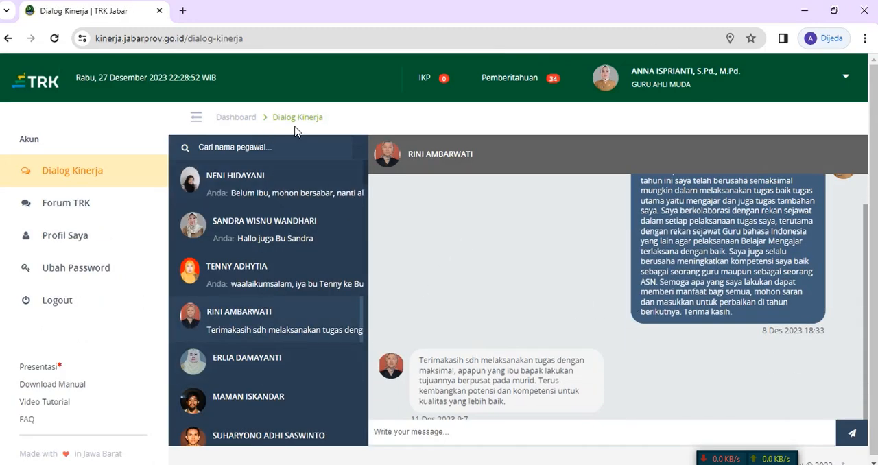
pyautogui.click(8, 38)
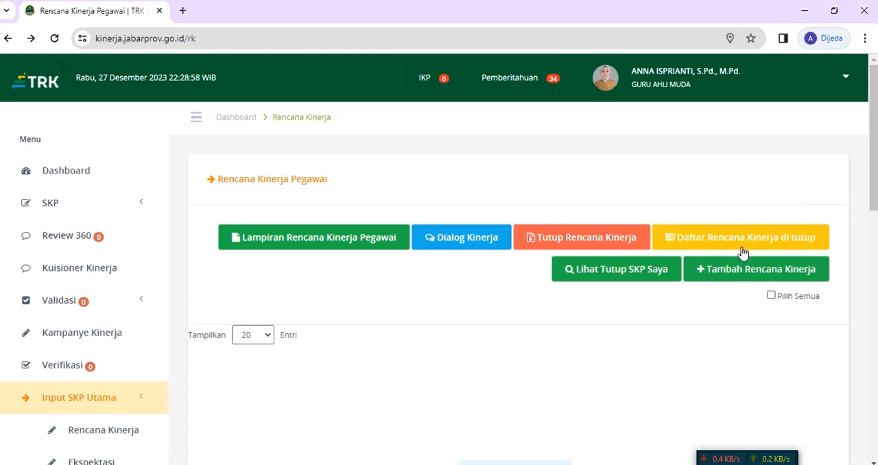
# Step: View the closed targets on the Sasaran Yang Sudah Ditutup page, return to Rencana Kinerja, and open the Sasaran Kerja Tutup dialog
pyautogui.click(610, 274)
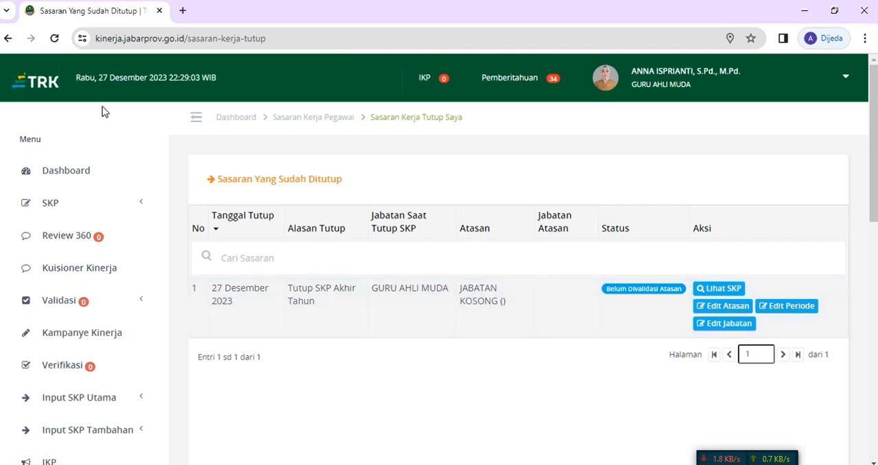
pyautogui.click(8, 38)
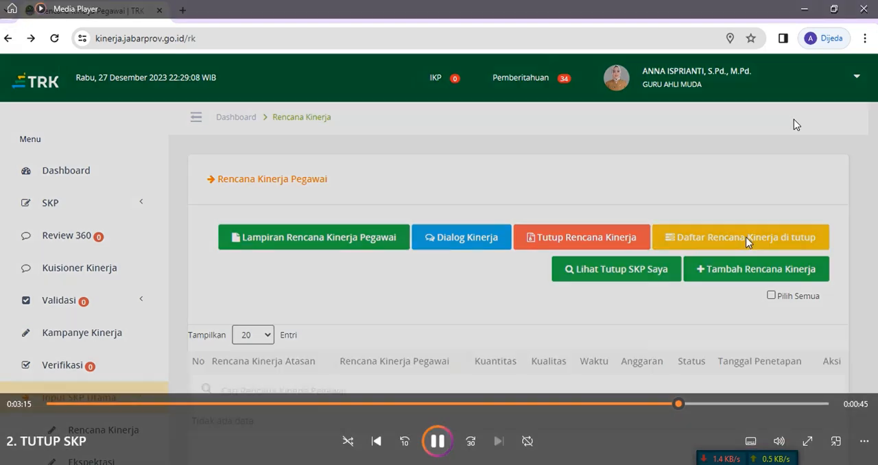
pyautogui.click(614, 269)
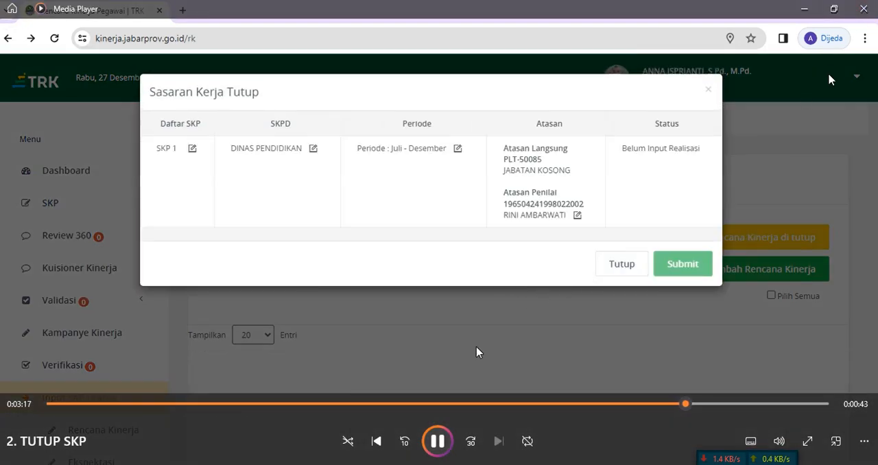
# Step: Close the TUTUP SKP video and play 3. MEMPERSIAPKAN EVIDEN from the oCam folder
pyautogui.click(863, 11)
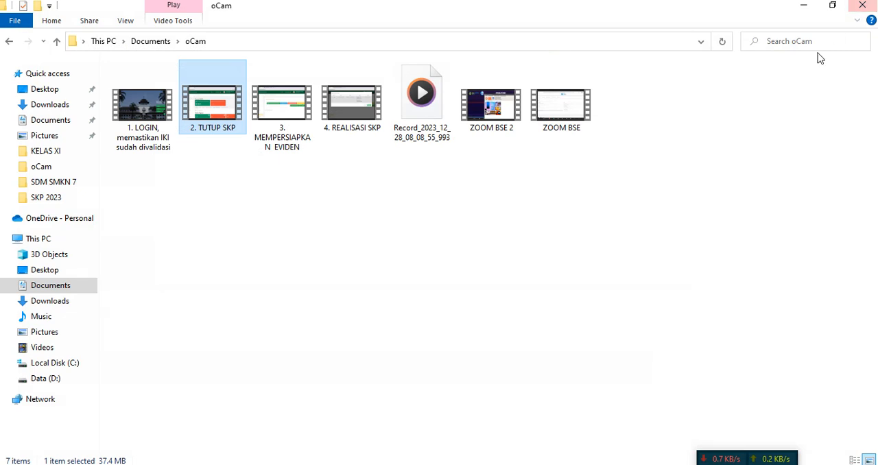
pyautogui.doubleClick(291, 114)
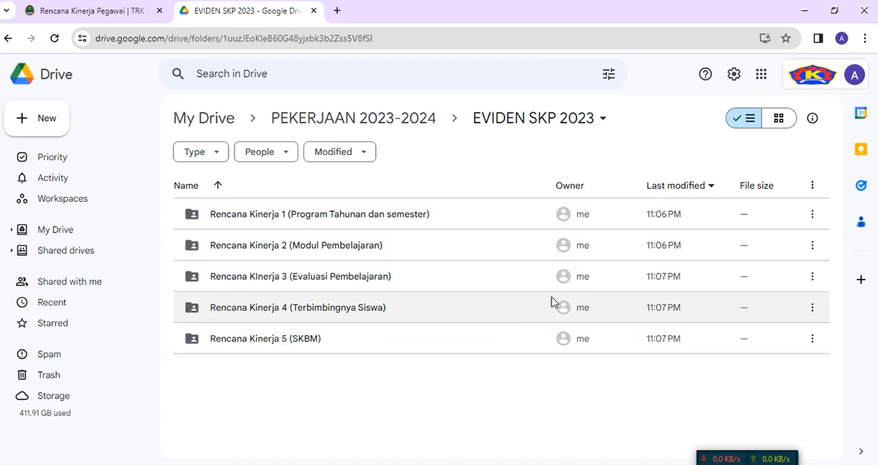
# Step: Check that the Rencana Kinerja 1 (Program Tahunan dan semester) folder is shared with Anyone with the link, and copy its link
pyautogui.click(813, 216)
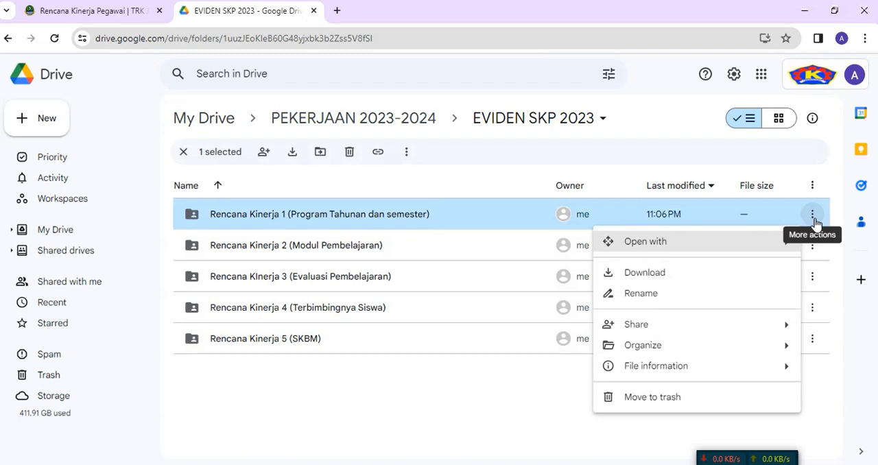
pyautogui.moveTo(674, 332)
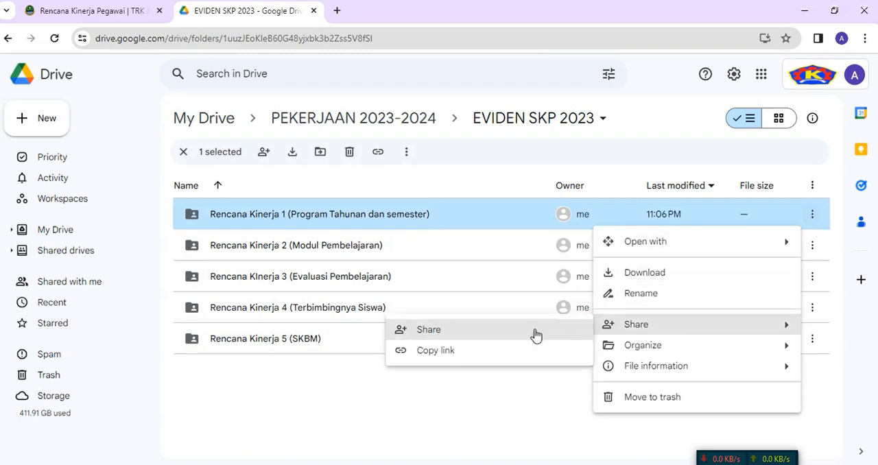
pyautogui.click(440, 334)
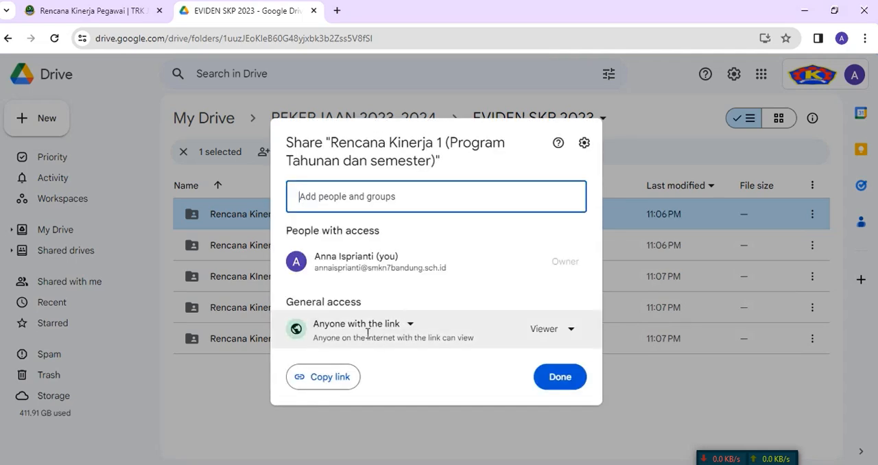
pyautogui.click(392, 326)
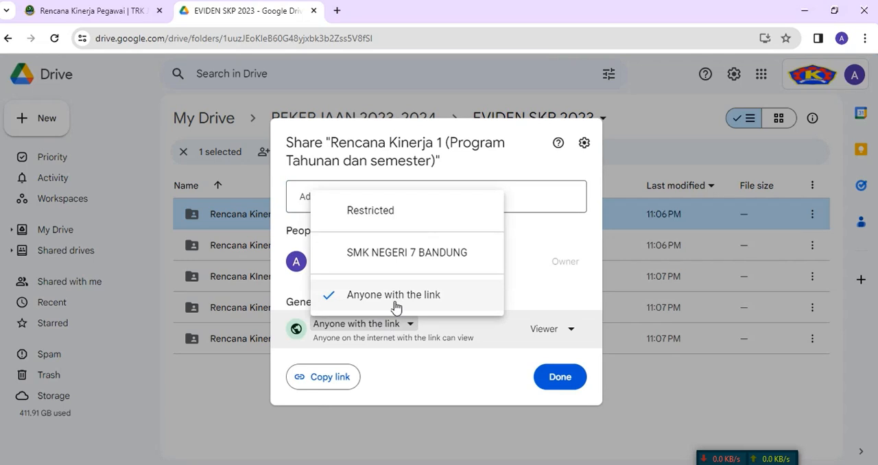
pyautogui.click(428, 335)
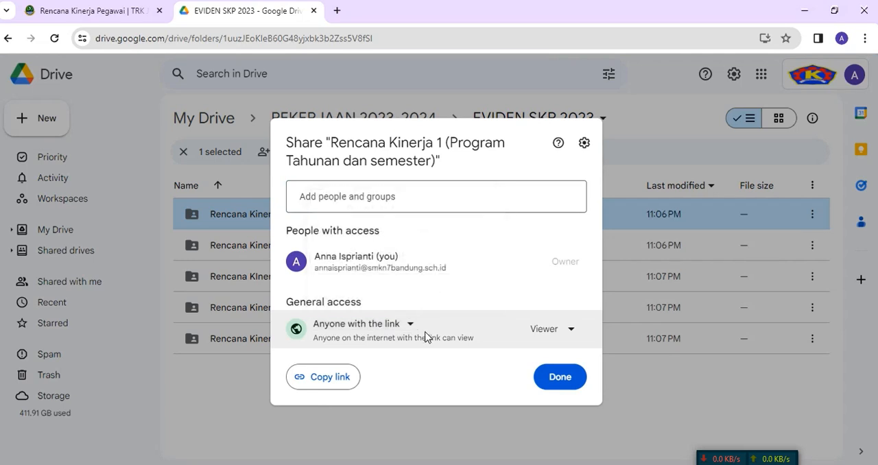
pyautogui.click(327, 385)
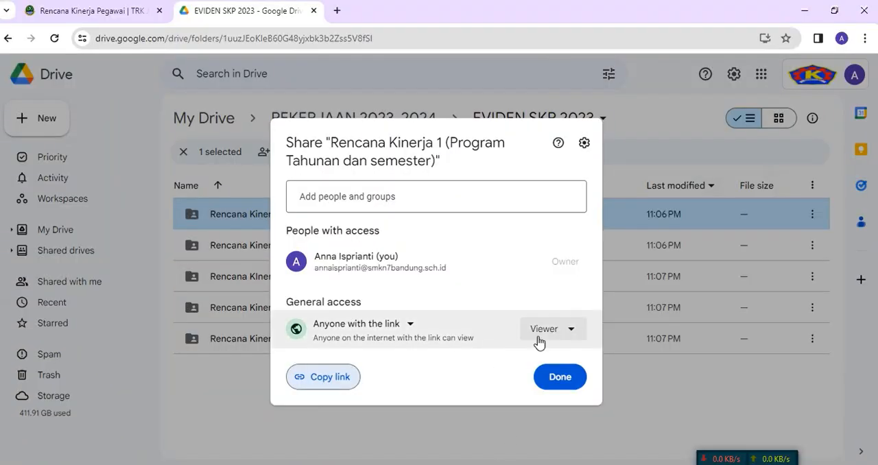
pyautogui.click(557, 377)
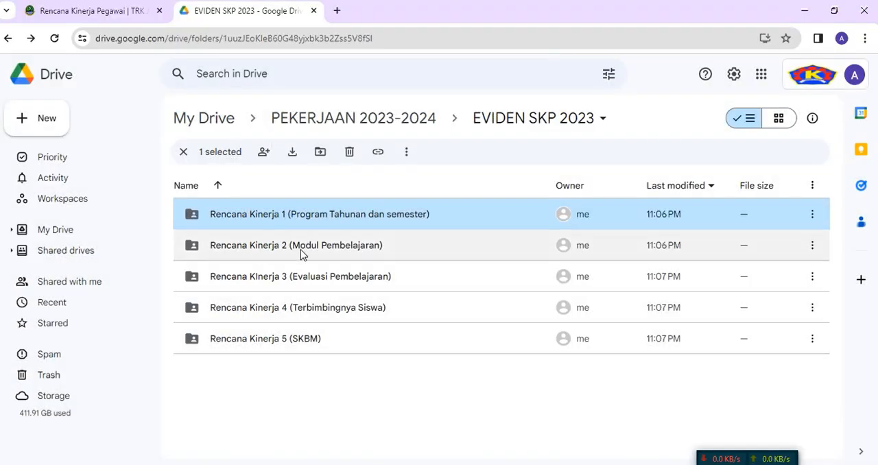
# Step: Check that the Rencana Kinerja 2 (Modul Pembelajaran) folder is shared with Anyone with the link, and copy its link
pyautogui.click(302, 252)
pyautogui.click(812, 246)
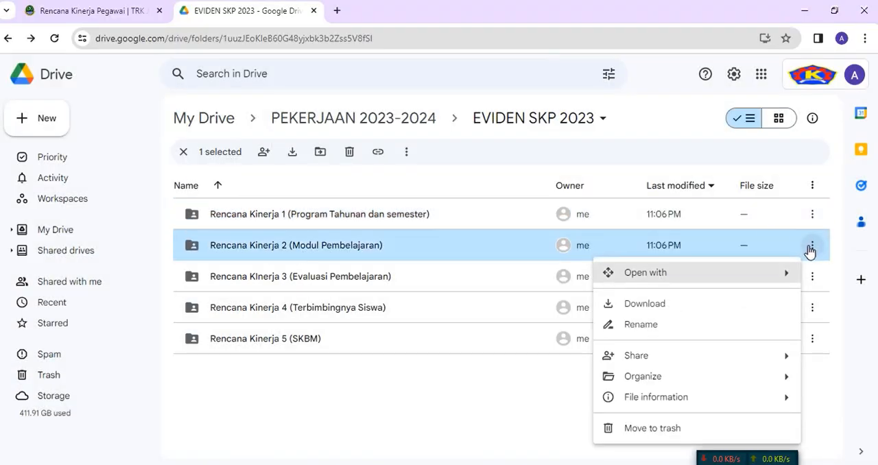
pyautogui.moveTo(650, 359)
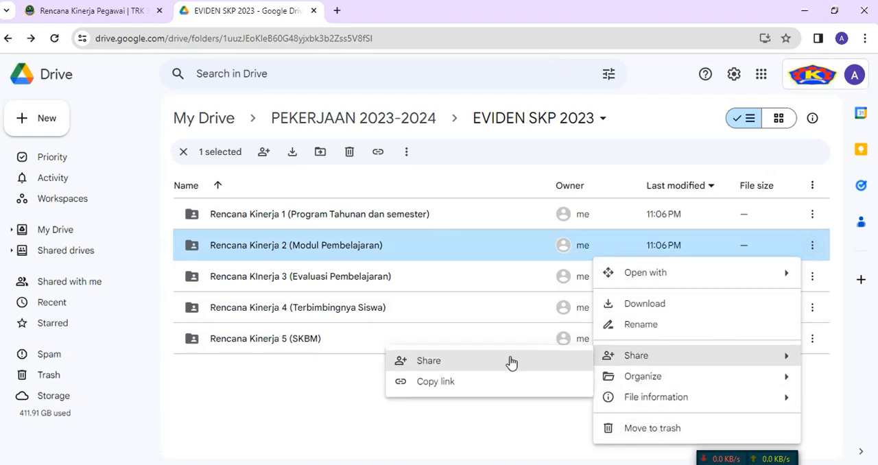
pyautogui.click(525, 361)
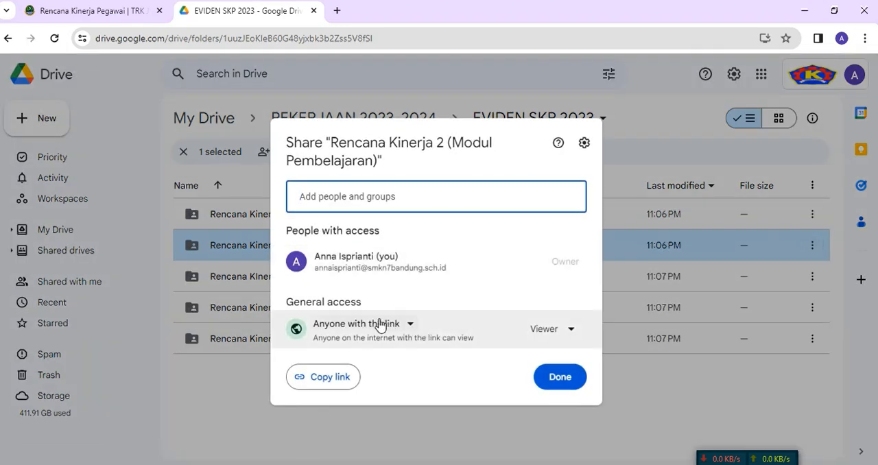
pyautogui.click(376, 325)
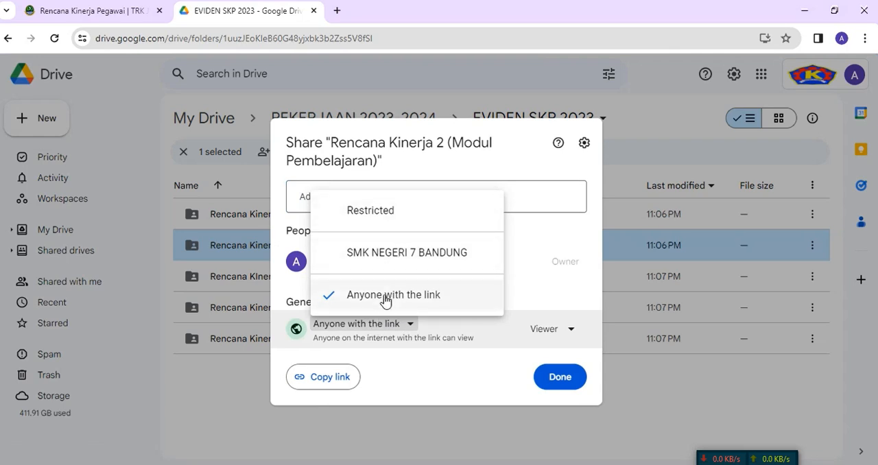
pyautogui.click(408, 391)
pyautogui.click(341, 384)
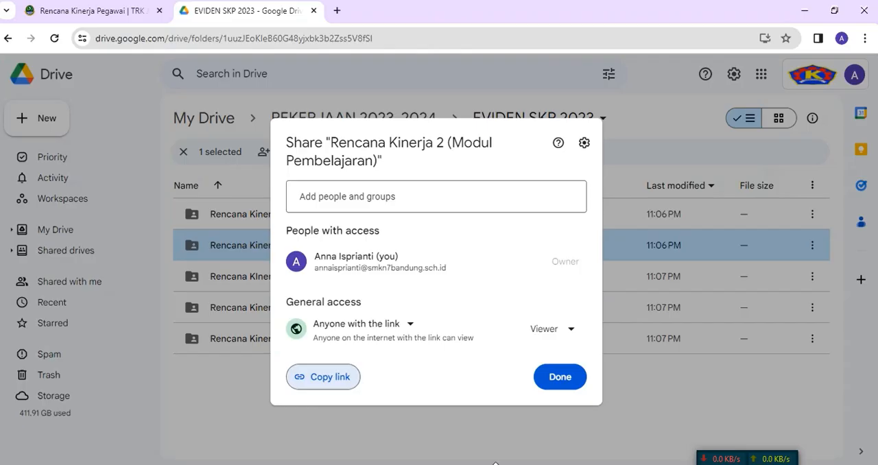
pyautogui.click(560, 381)
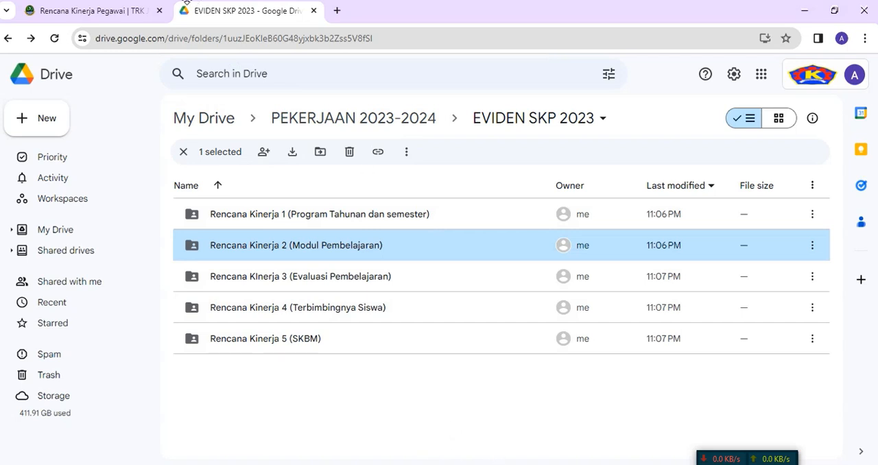
# Step: Return to the Rencana Kinerja page, close the MEMPERSIAPKAN EVIDEN video, and play 4. REALISASI SKP from the oCam folder
pyautogui.click(113, 10)
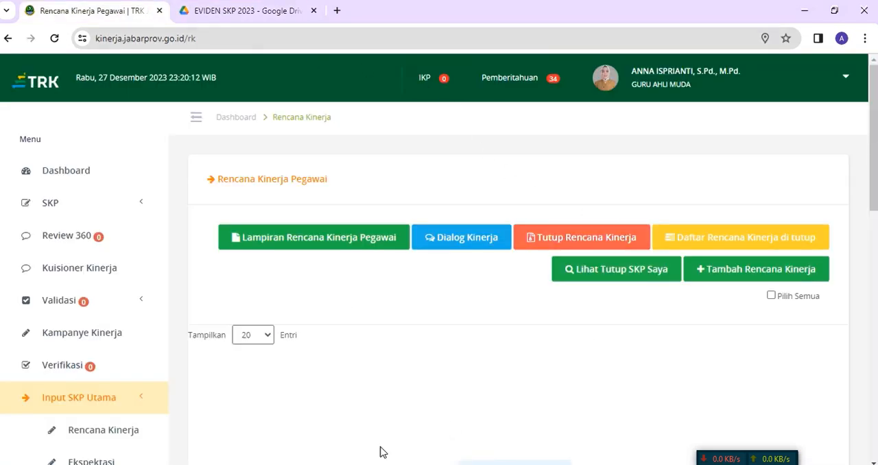
pyautogui.click(407, 436)
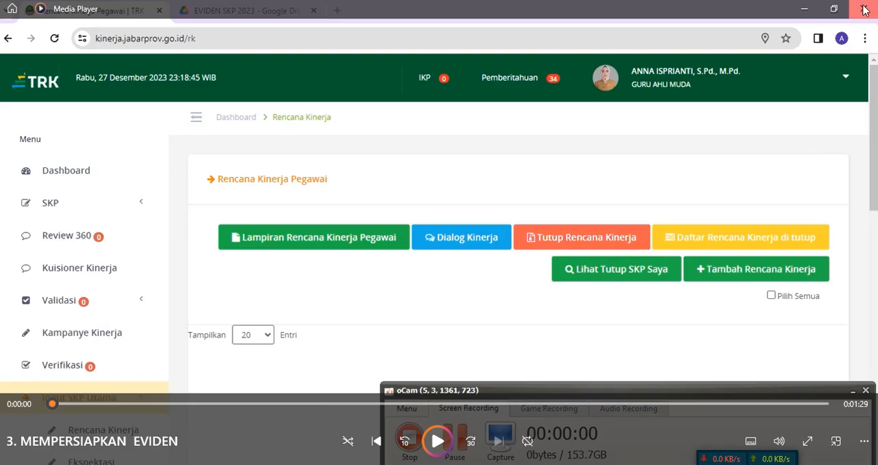
pyautogui.click(863, 9)
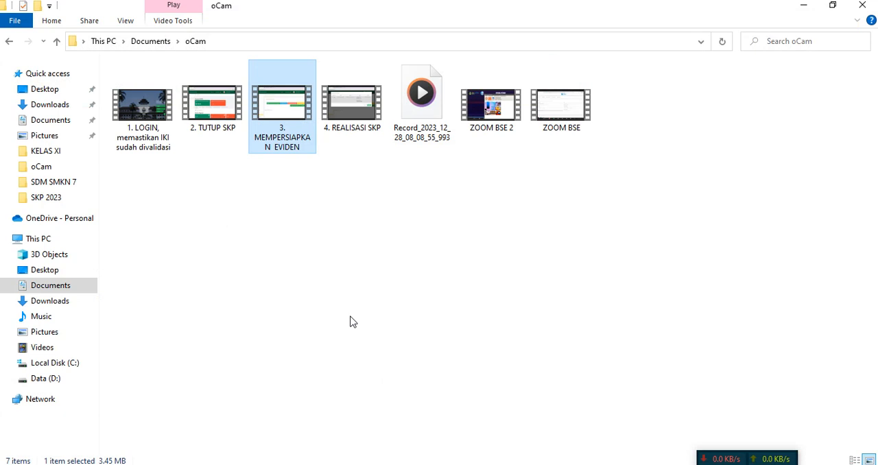
pyautogui.doubleClick(366, 123)
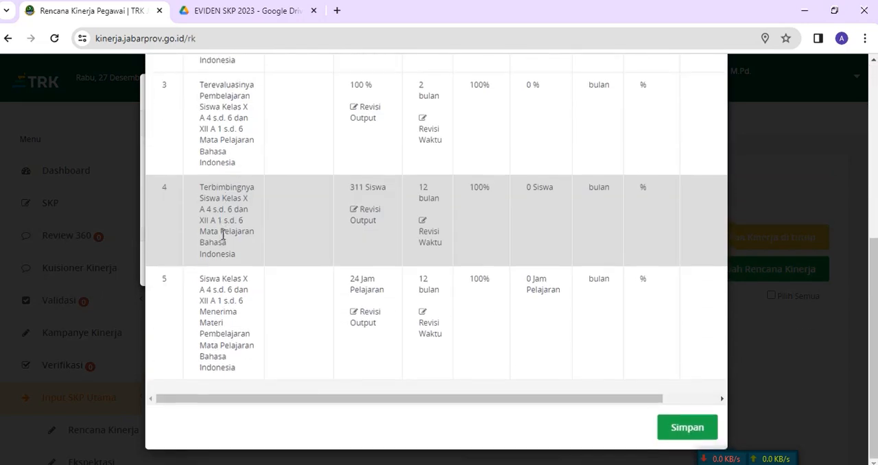
# Step: Examine the fields of the first performance plan's Edit Realisasi SKP form and close the form without entering anything
pyautogui.moveTo(248, 399); pyautogui.dragTo(523, 425)
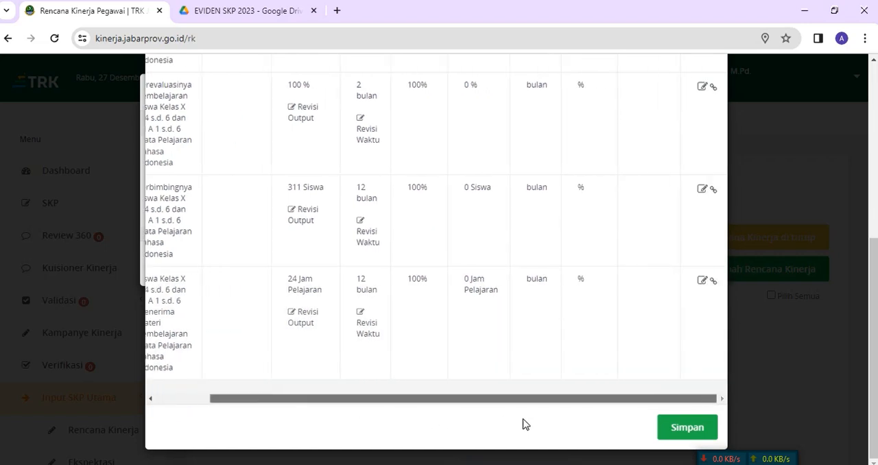
pyautogui.scroll(5, 567, 323)
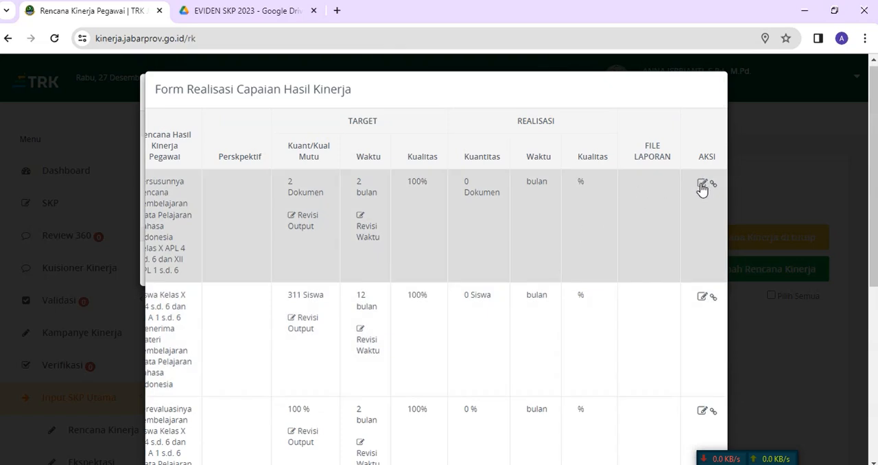
pyautogui.click(702, 185)
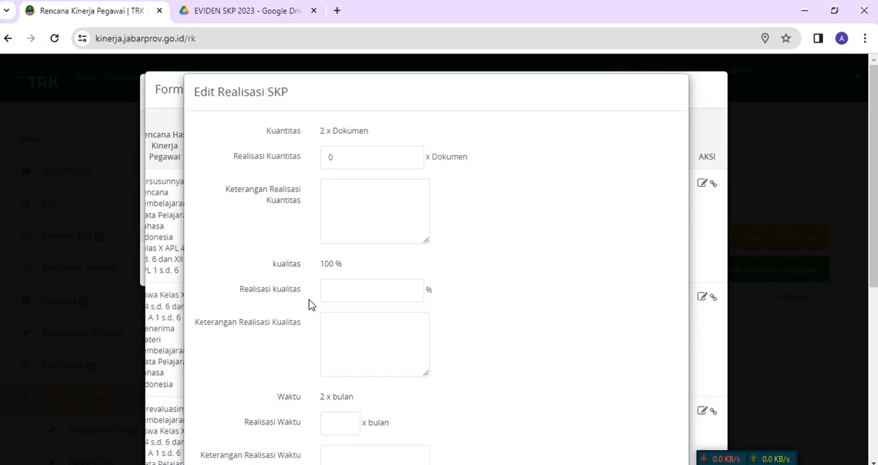
pyautogui.scroll(-2, 309, 302)
pyautogui.scroll(2, 309, 302)
pyautogui.click(363, 156)
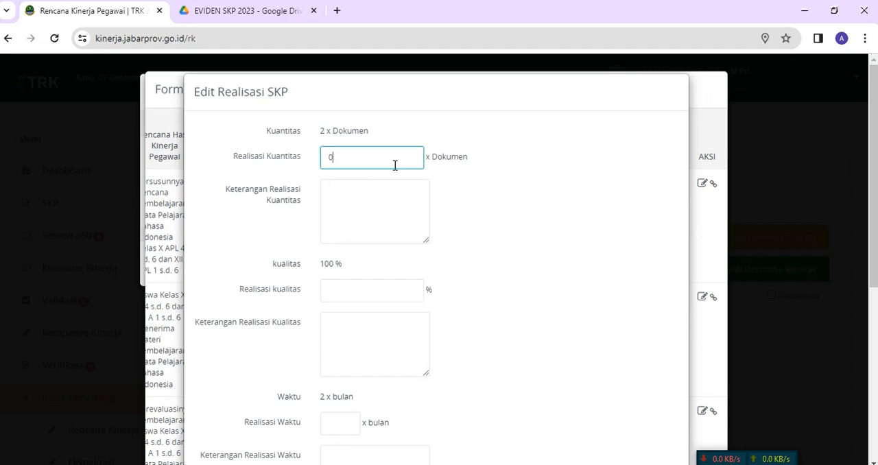
pyautogui.click(714, 93)
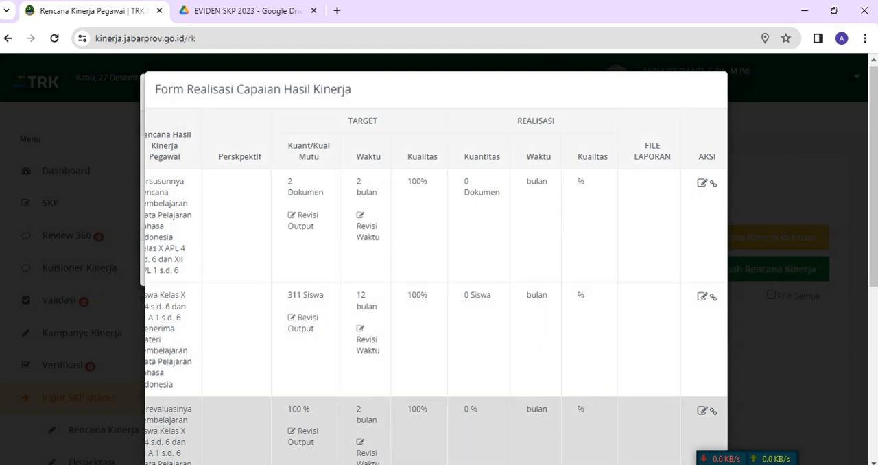
# Step: Try setting Realisasi Kuantitas to 2 documents in the first plan's Edit Realisasi SKP form, and dismiss the form
pyautogui.click(473, 464)
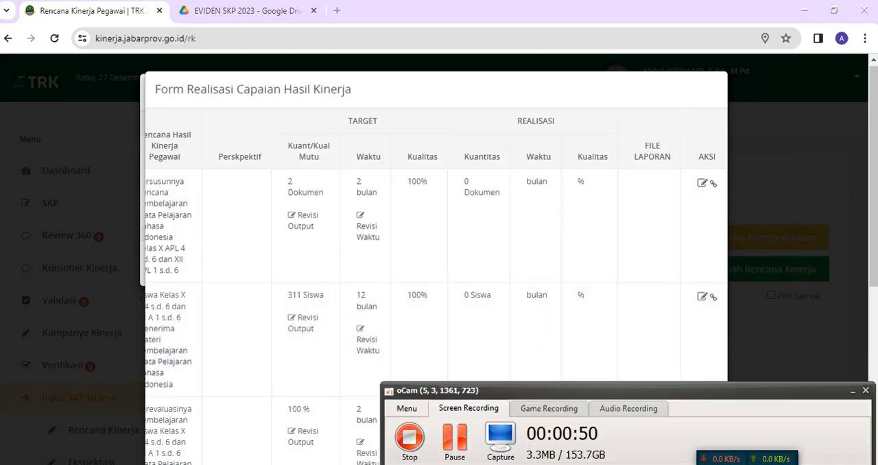
pyautogui.click(451, 446)
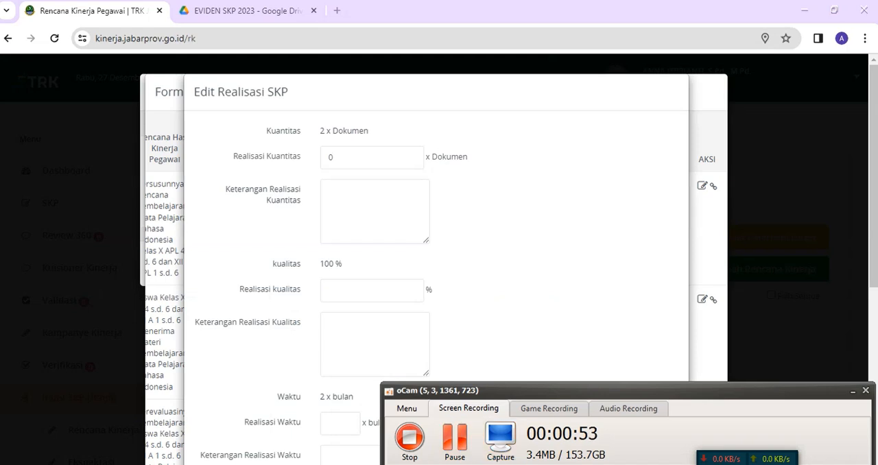
pyautogui.click(852, 391)
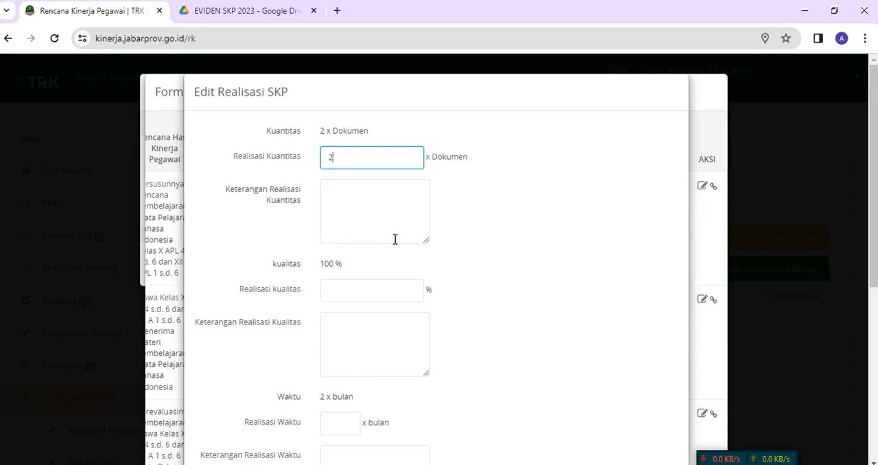
pyautogui.click(709, 221)
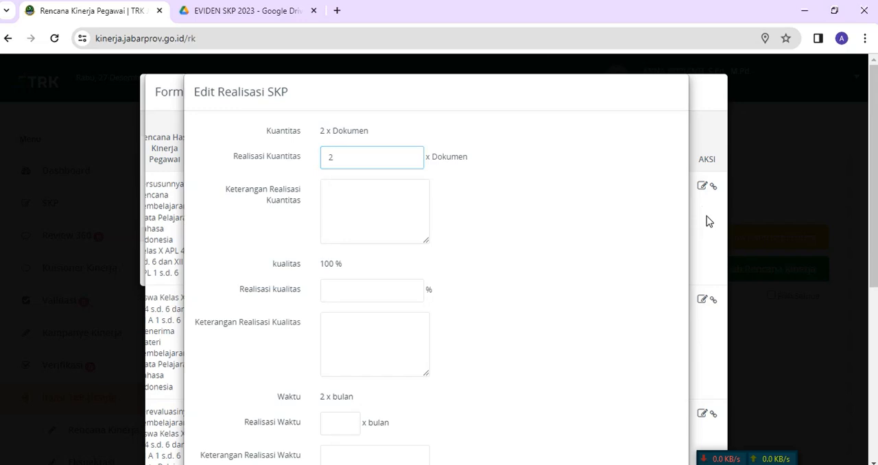
# Step: Copy the first performance plan's Rencana Hasil Kinerja Pegawai text from the Form Realisasi Capaian Hasil Kinerja table
pyautogui.scroll(-3, 515, 439)
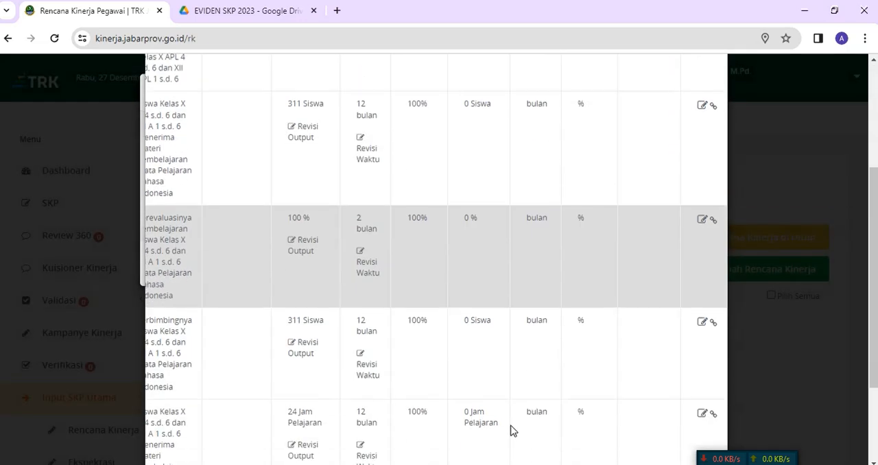
pyautogui.scroll(-2, 542, 412)
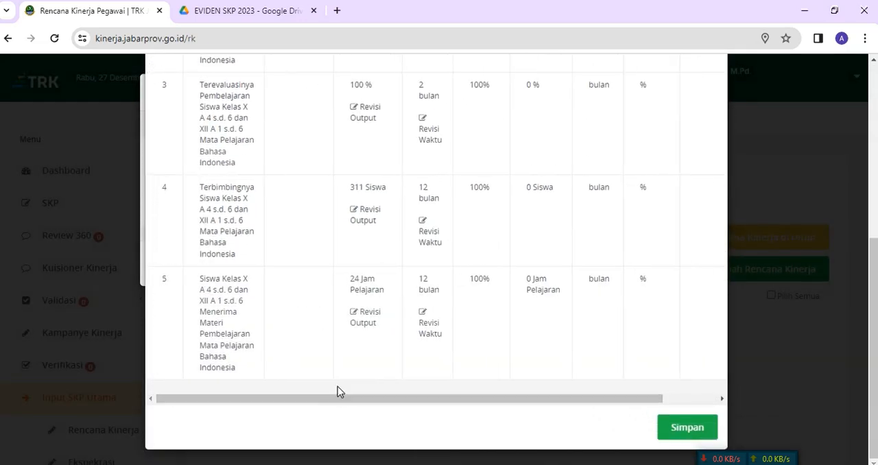
pyautogui.scroll(5, 337, 390)
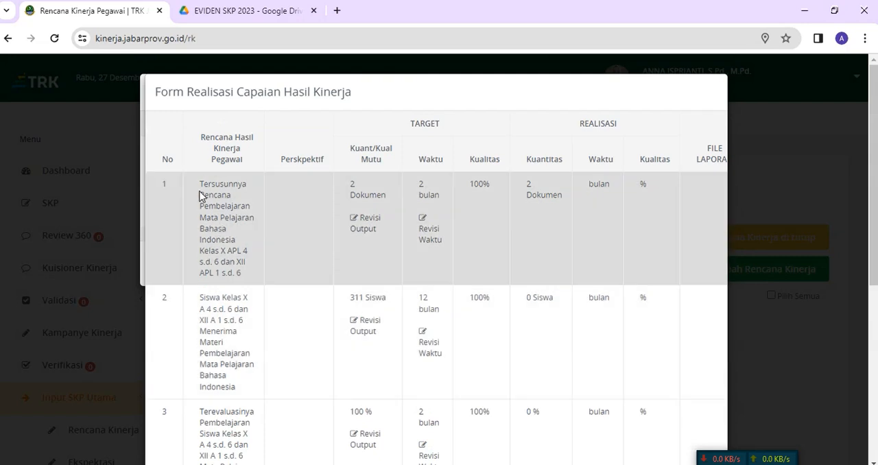
pyautogui.moveTo(200, 181); pyautogui.dragTo(250, 274)
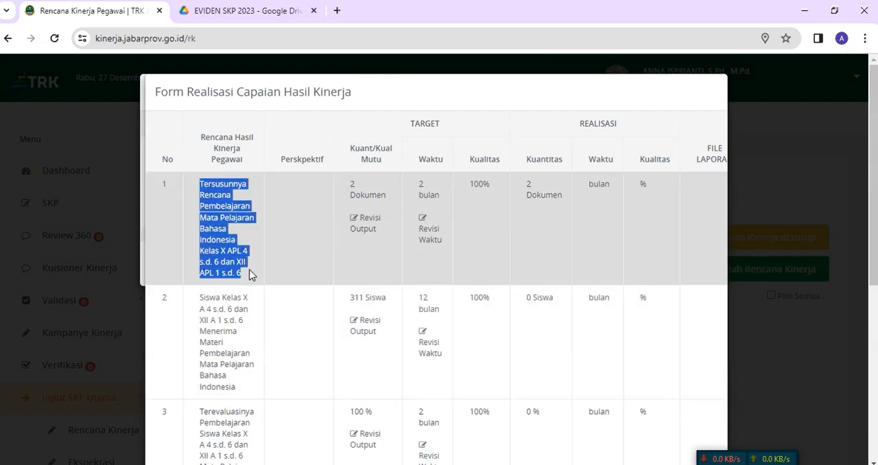
pyautogui.rightClick(227, 225)
pyautogui.click(236, 235)
# Step: Reopen the first plan's Edit Realisasi SKP form and paste the copied plan text into Keterangan Realisasi Kuantitas
pyautogui.scroll(-5, 447, 263)
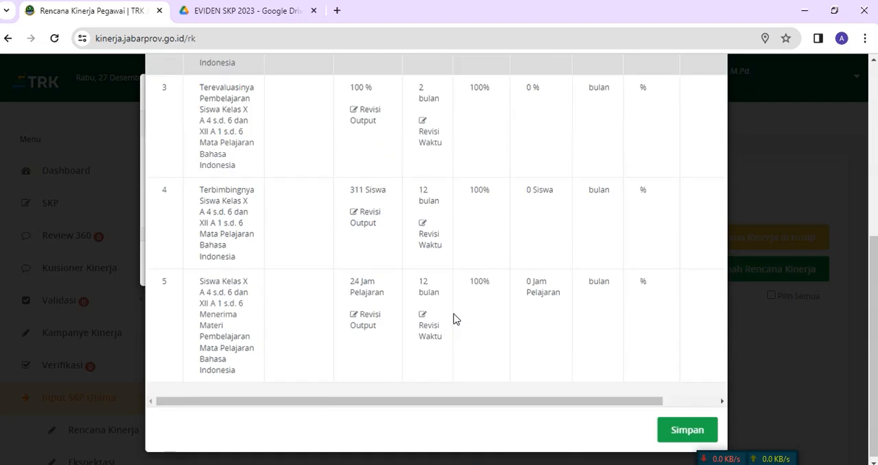
pyautogui.moveTo(547, 405); pyautogui.dragTo(695, 402)
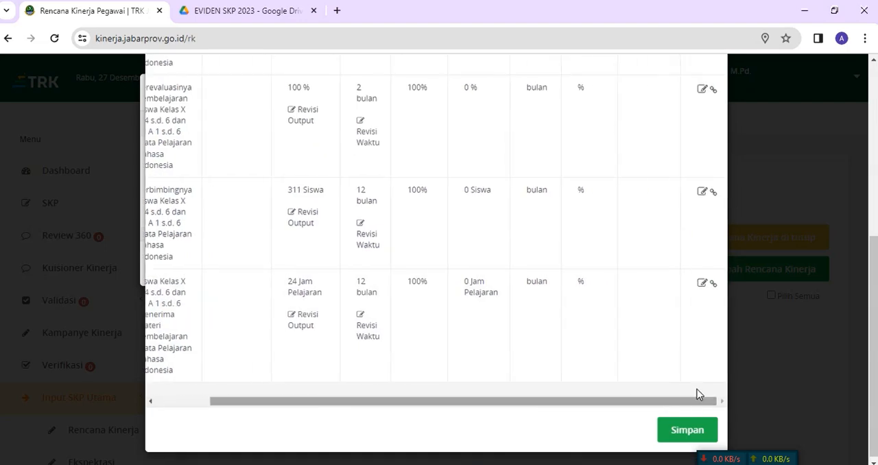
pyautogui.scroll(6, 673, 300)
pyautogui.click(702, 190)
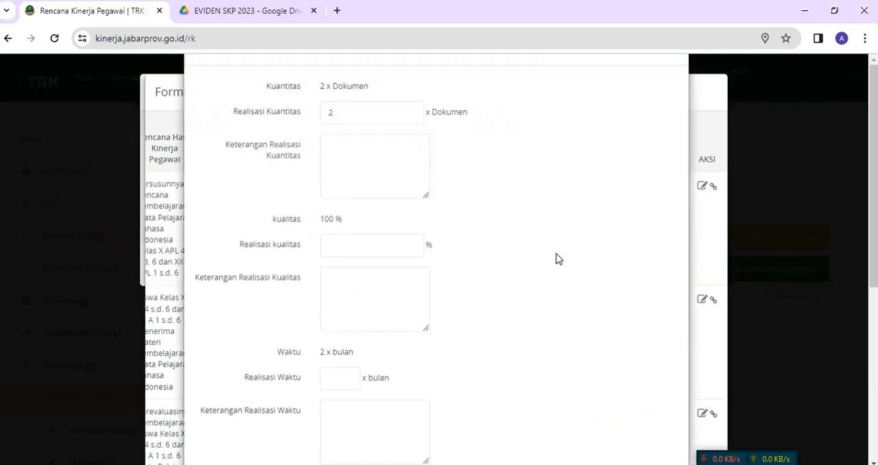
pyautogui.click(333, 198)
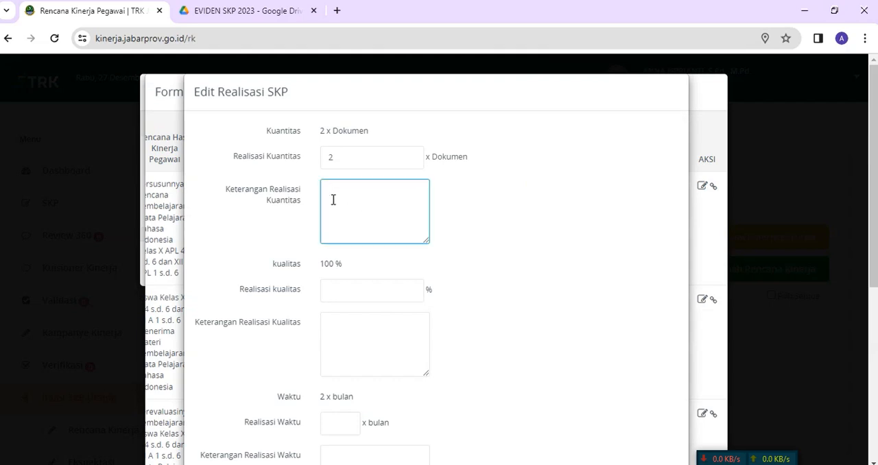
pyautogui.hotkey('ctrl', 'v')
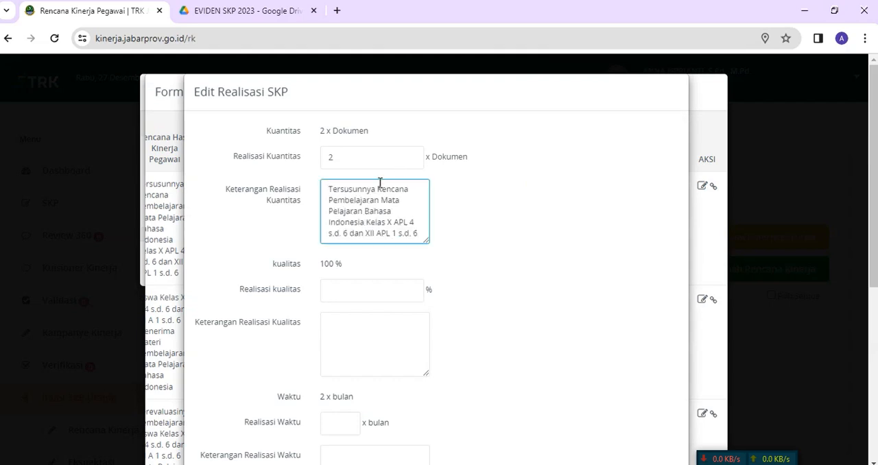
# Step: Reword Keterangan Realisasi Kuantitas to "Rencana Pembelajaran Mata Pelajaran Bahasa Indonesia Kelas telah tersusun."
pyautogui.click(379, 190)
pyautogui.press('BackSpace')
pyautogui.press('BackSpace')
pyautogui.press('BackSpace')
pyautogui.press('BackSpace')
pyautogui.press('BackSpace')
pyautogui.press('BackSpace')
pyautogui.press('BackSpace')
pyautogui.press('BackSpace')
pyautogui.press('BackSpace')
pyautogui.press('BackSpace')
pyautogui.press('BackSpace')
pyautogui.press('BackSpace')
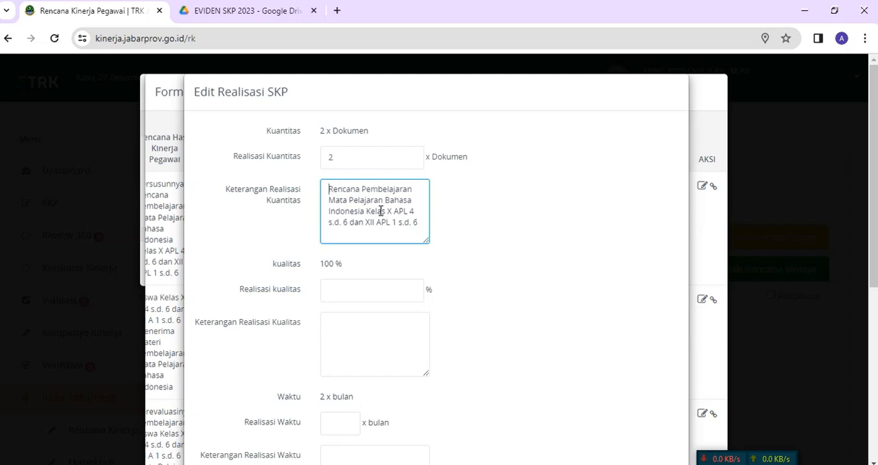
pyautogui.moveTo(387, 212); pyautogui.dragTo(422, 223)
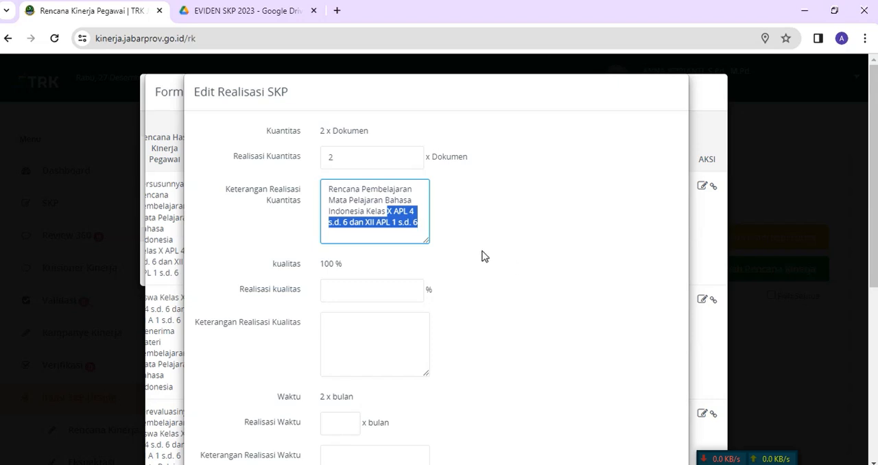
pyautogui.write('TE')
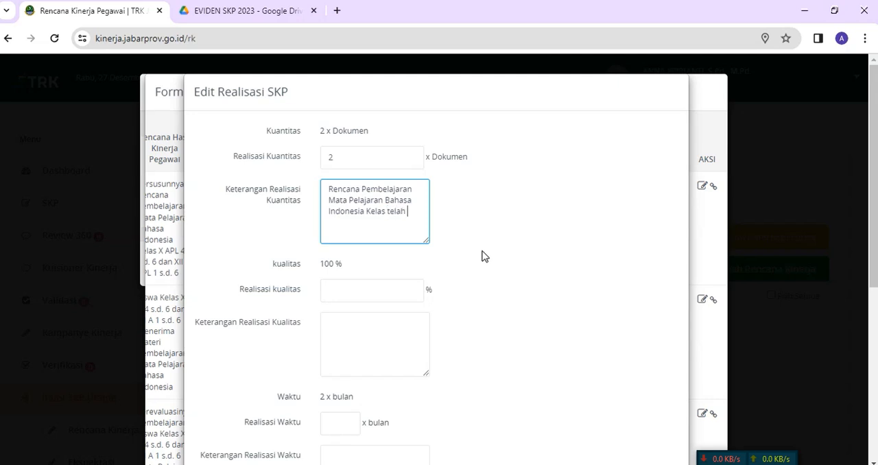
pyautogui.write('lah tersusun.')
# Step: Set Realisasi kualitas to 100% in the first plan's realization form
pyautogui.scroll(-1, 485, 249)
pyautogui.click(383, 223)
pyautogui.write('100')
pyautogui.scroll(1, 392, 219)
pyautogui.scroll(-2, 394, 279)
# Step: Copy the quantity description into Keterangan Realisasi Kualitas and extend its ending to "telah tersusun dengan baik dan sesuai."
pyautogui.click(339, 204)
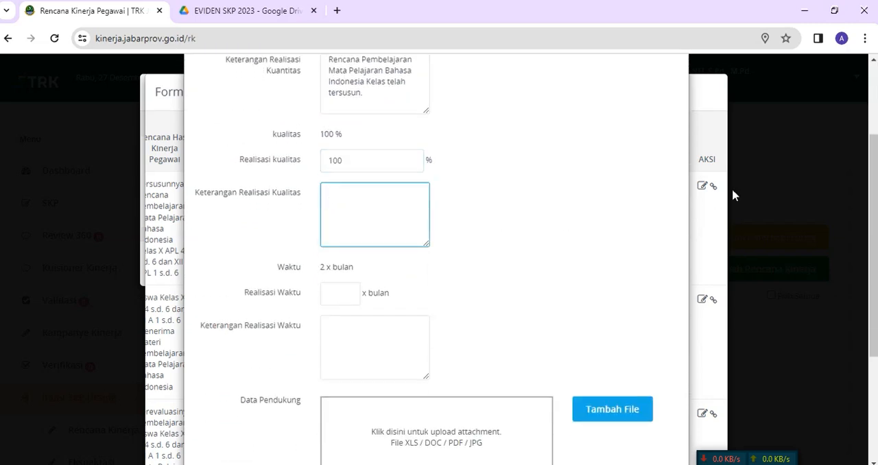
pyautogui.scroll(1, 630, 199)
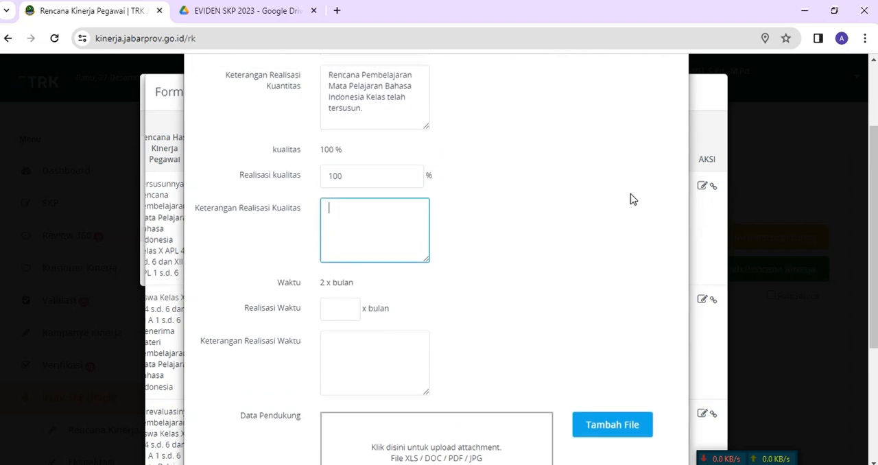
pyautogui.moveTo(329, 124); pyautogui.dragTo(371, 157)
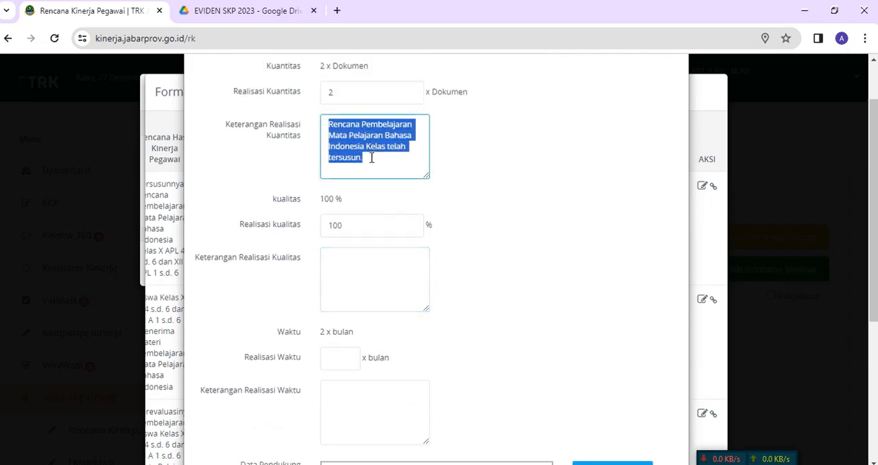
pyautogui.rightClick(348, 145)
pyautogui.click(366, 205)
pyautogui.click(342, 260)
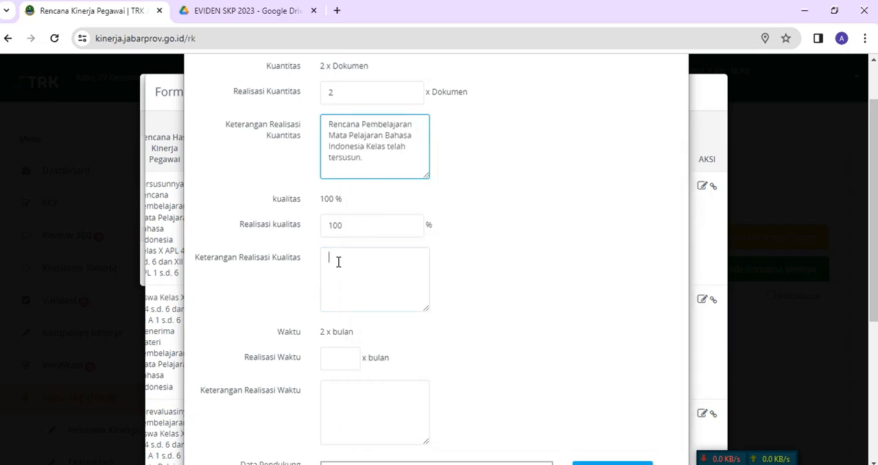
pyautogui.hotkey('ctrl', 'v')
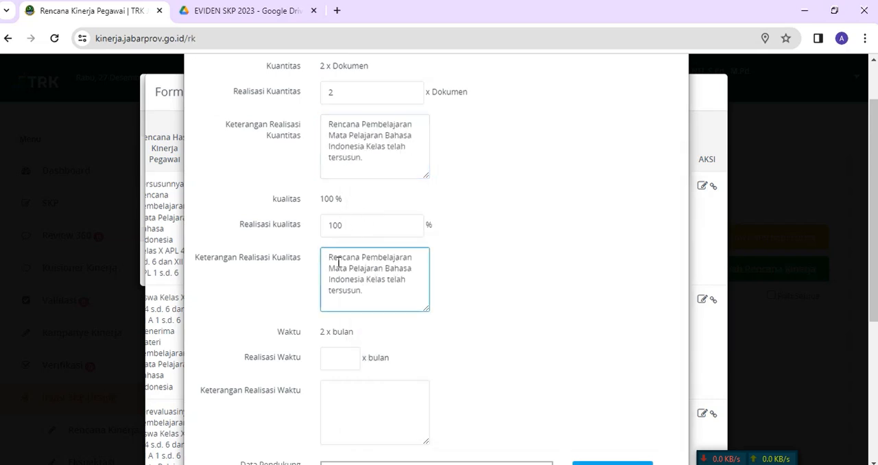
pyautogui.write('dengan baik dan sesuai')
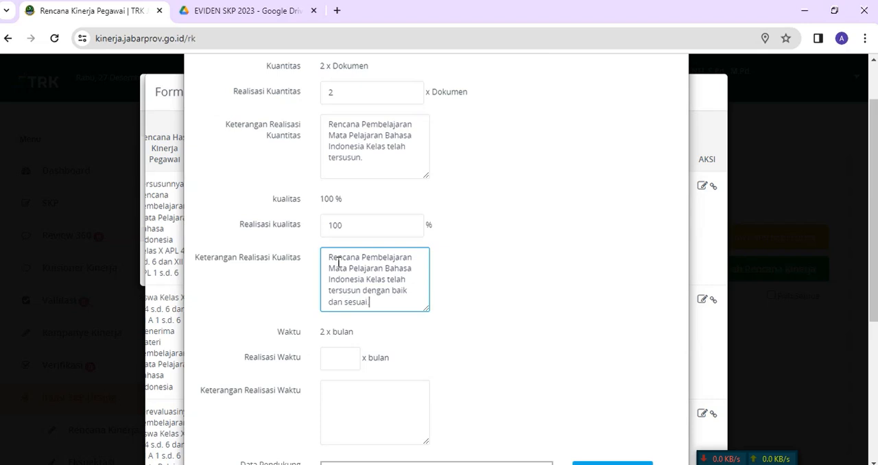
# Step: Set Realisasi Waktu to 2 months in the first plan's realization form
pyautogui.scroll(-2, 455, 290)
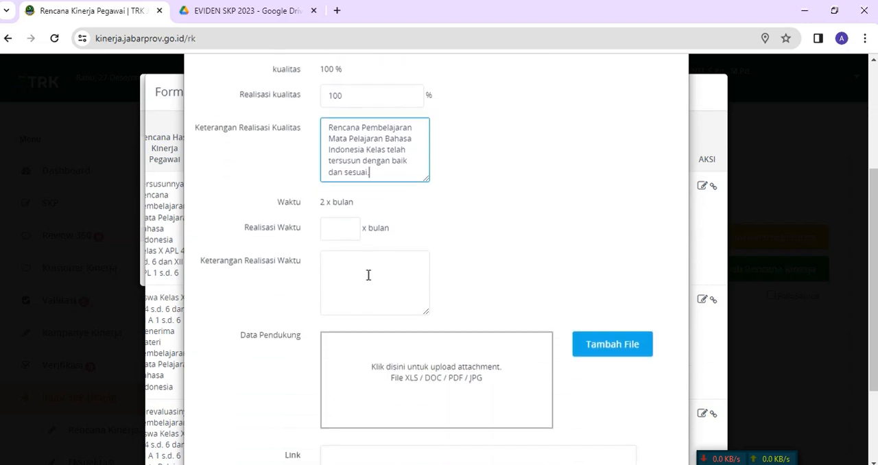
pyautogui.click(345, 232)
pyautogui.write('0')
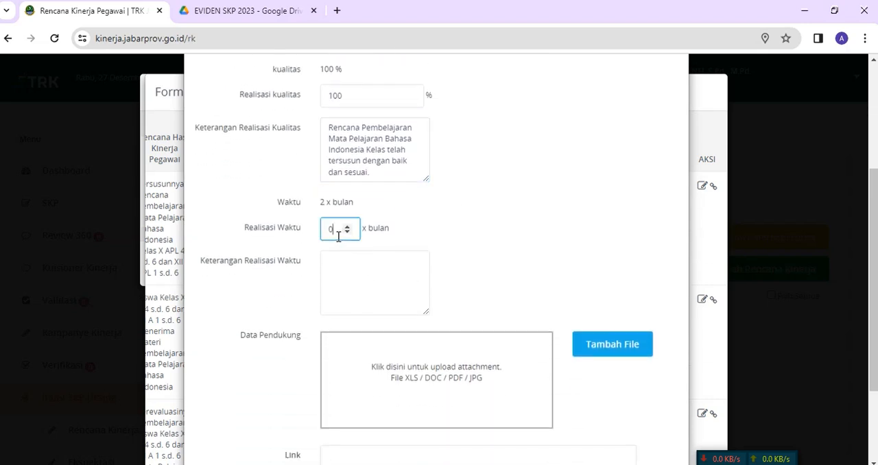
pyautogui.scroll(3, 394, 232)
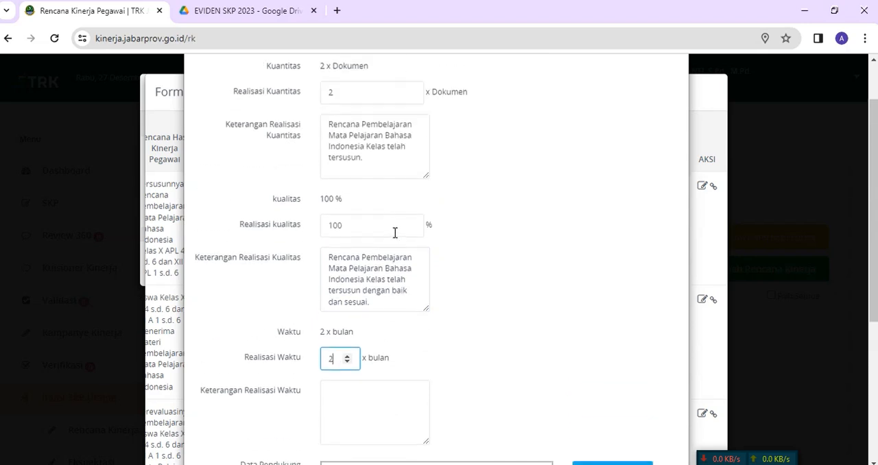
pyautogui.scroll(-4, 396, 241)
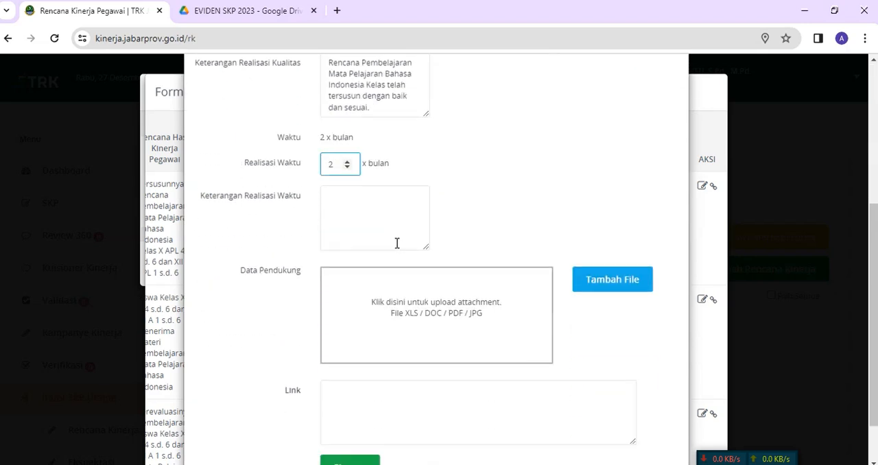
# Step: Fill Keterangan Realisasi Waktu with "Rencana Pembelajaran Mata Pelajaran Bahasa Indonesia Kelas telah tersusun sesuai dengan waktu yang direncanakan."
pyautogui.click(353, 206)
pyautogui.hotkey('ctrl', 'v')
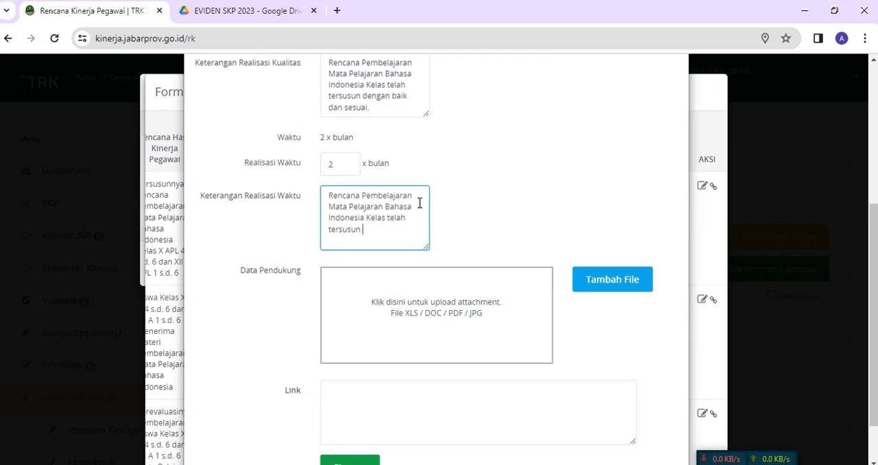
pyautogui.write('sesuai dengan waktu yan')
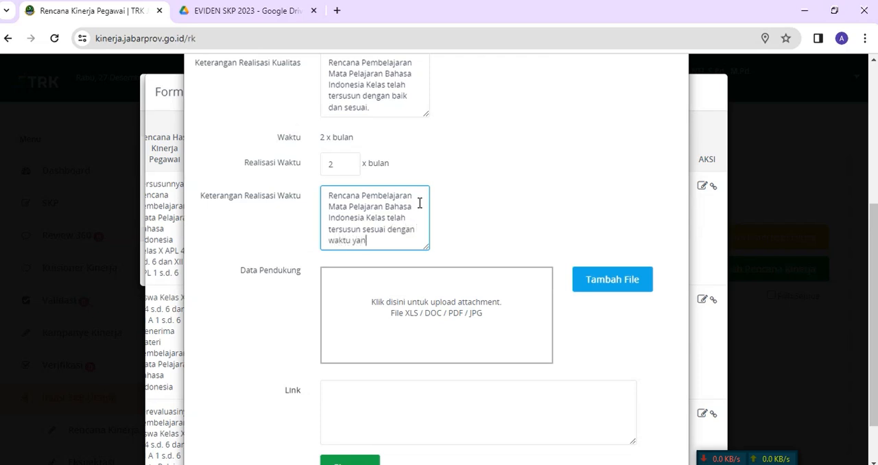
pyautogui.write('g direncanakan.')
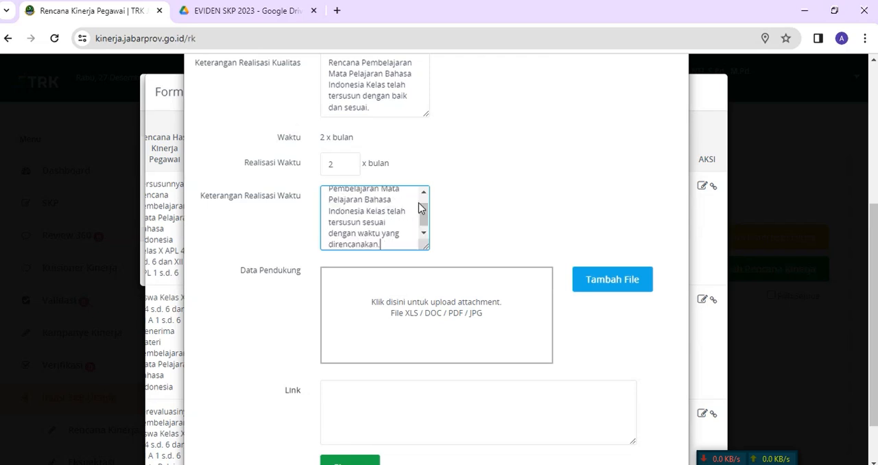
pyautogui.scroll(-2, 501, 223)
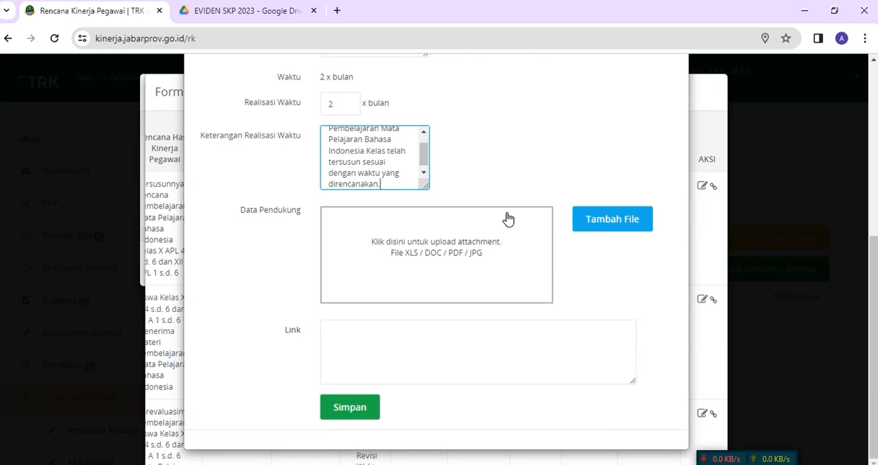
pyautogui.scroll(5, 548, 175)
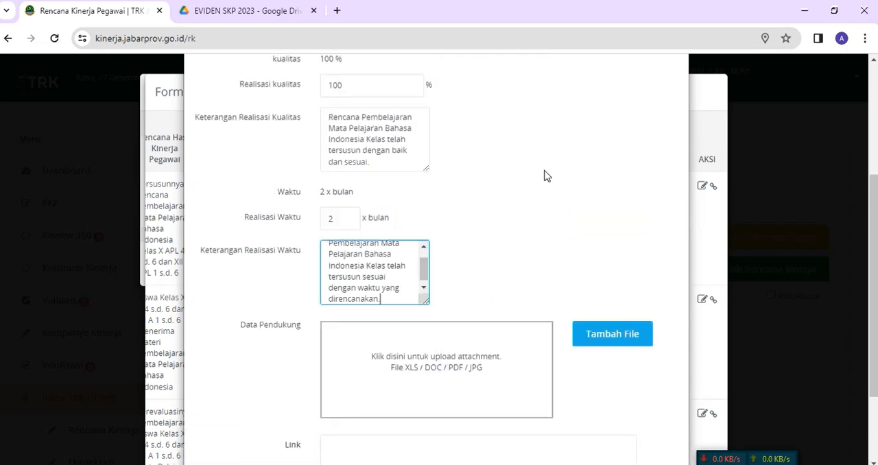
pyautogui.scroll(-5, 547, 177)
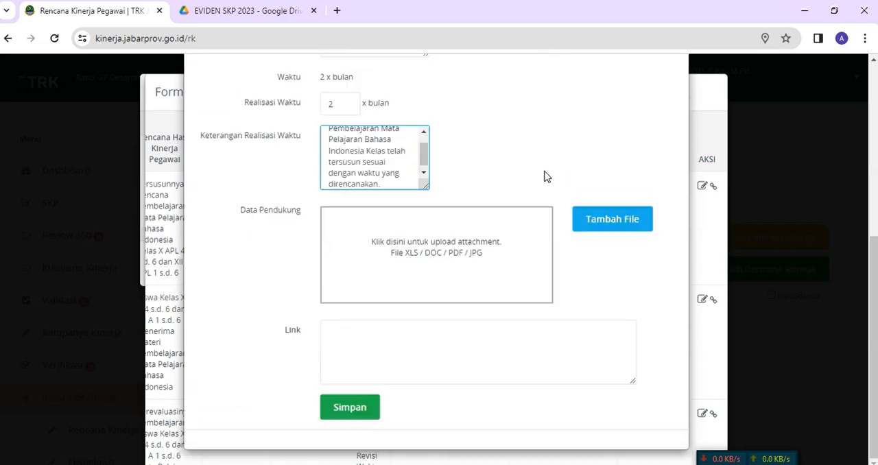
# Step: Switch to the FILE LINK EVIDEN document in Word and copy the Drive folder link under RENCANA KINERJA 1
pyautogui.moveTo(522, 461)
pyautogui.click(520, 429)
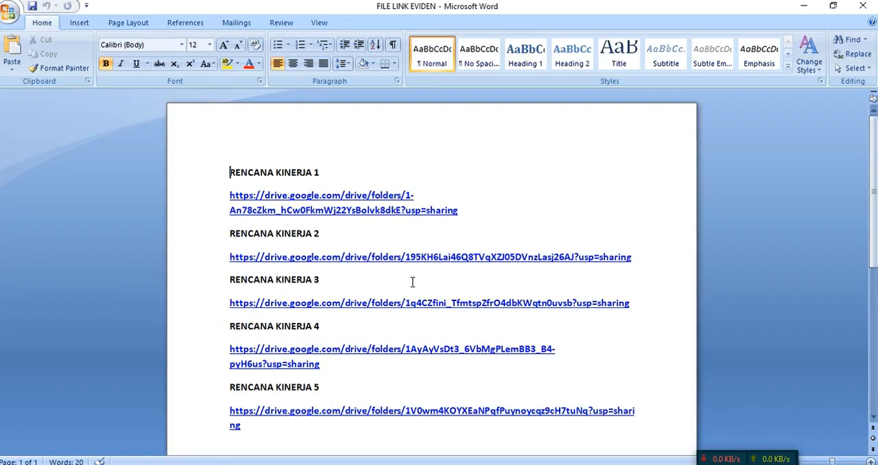
pyautogui.moveTo(227, 197); pyautogui.dragTo(466, 212)
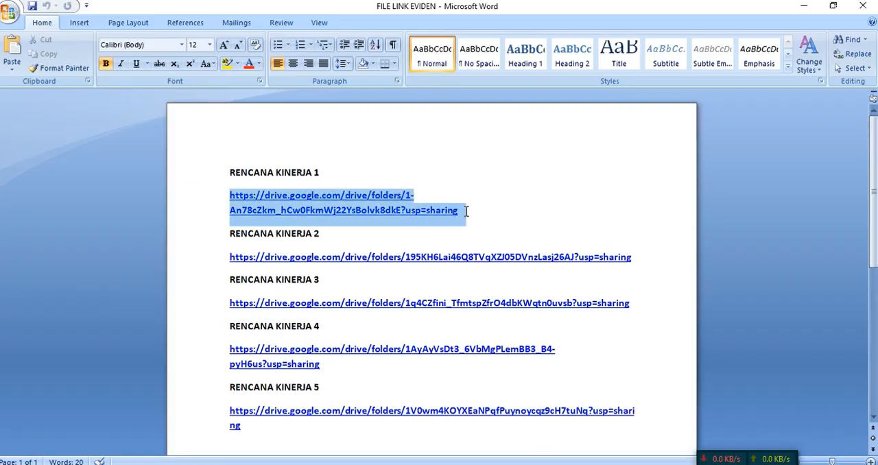
pyautogui.rightClick(336, 213)
pyautogui.click(364, 234)
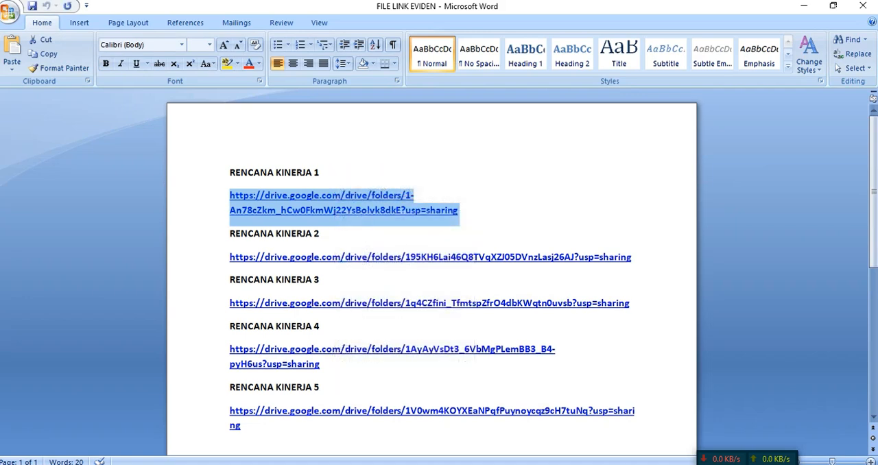
# Step: Return to the Edit Realisasi SKP form in Chrome, paste the copied Drive link as its Link, and save the realization
pyautogui.hotkey('alt', 'Tab')
pyautogui.click(376, 338)
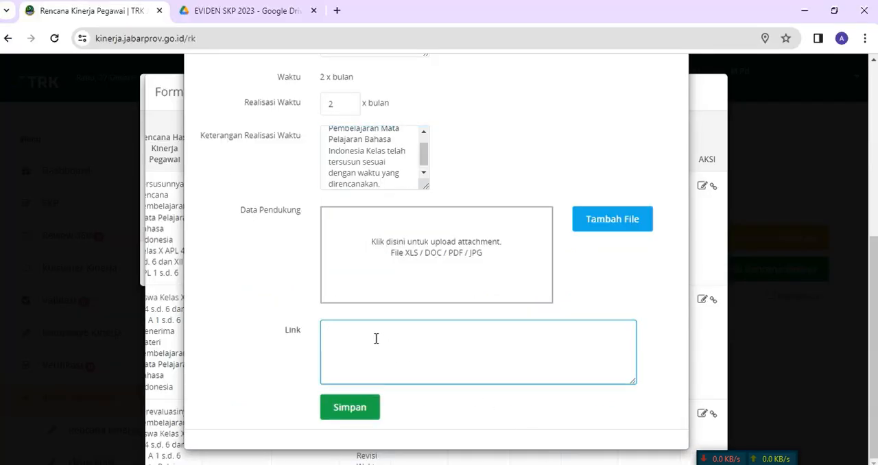
pyautogui.hotkey('ctrl', 'v')
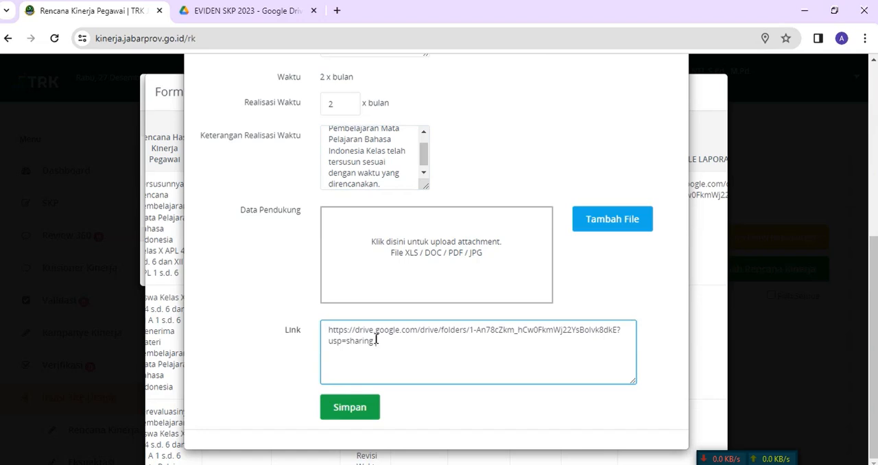
pyautogui.scroll(5, 384, 312)
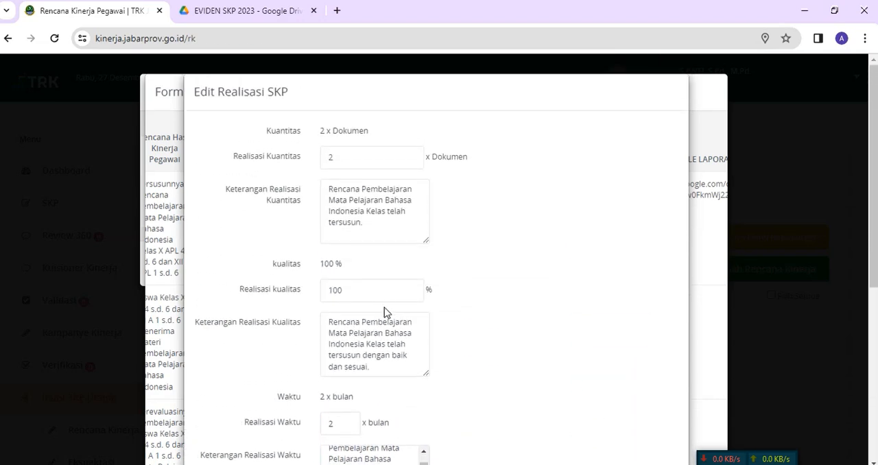
pyautogui.scroll(-5, 386, 308)
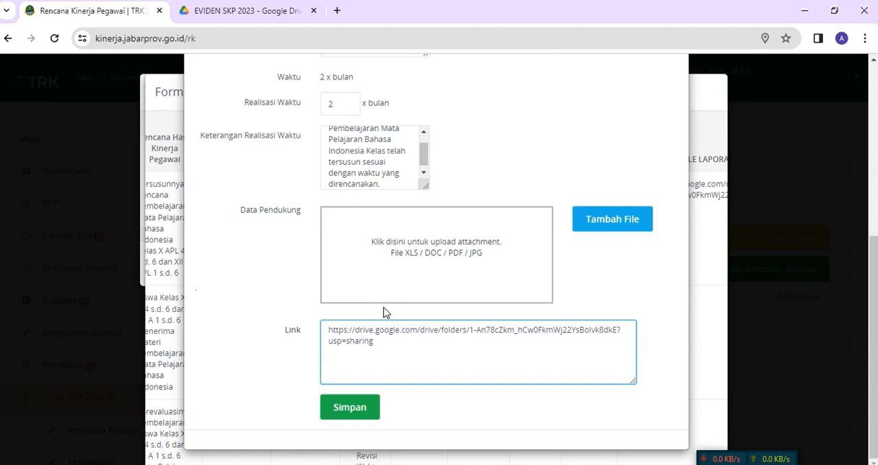
pyautogui.click(339, 409)
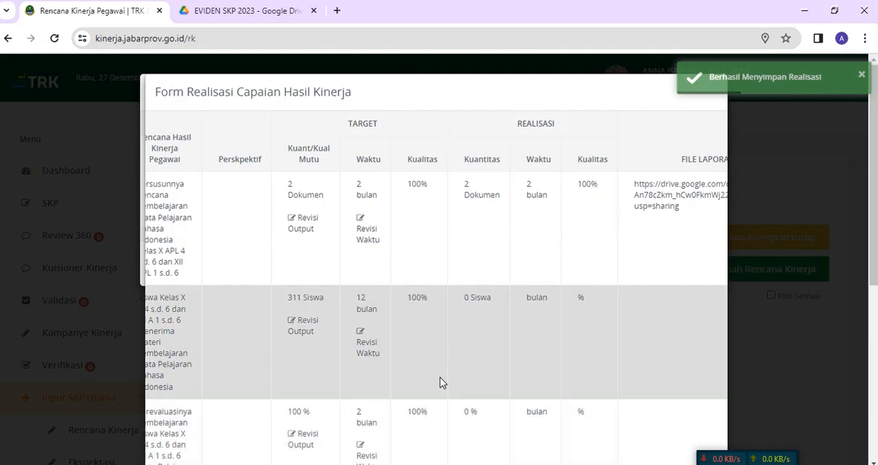
pyautogui.scroll(-3, 313, 300)
pyautogui.scroll(1, 307, 274)
pyautogui.scroll(-3, 481, 412)
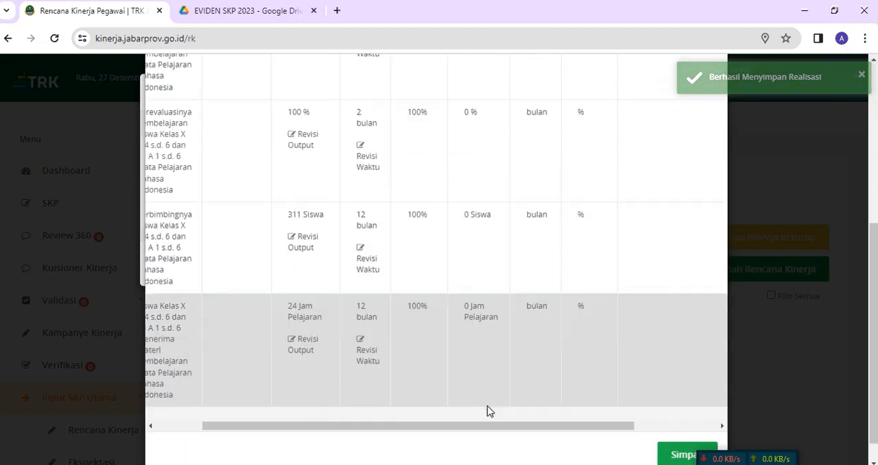
# Step: Copy the Rencana Hasil Kinerja text of the second plan in the realization table
pyautogui.moveTo(470, 398); pyautogui.dragTo(298, 271)
pyautogui.scroll(4, 297, 272)
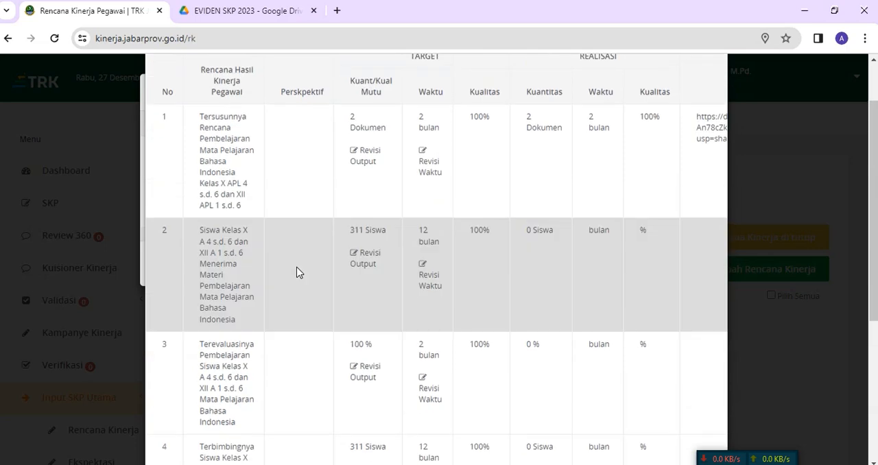
pyautogui.moveTo(202, 231); pyautogui.dragTo(245, 325)
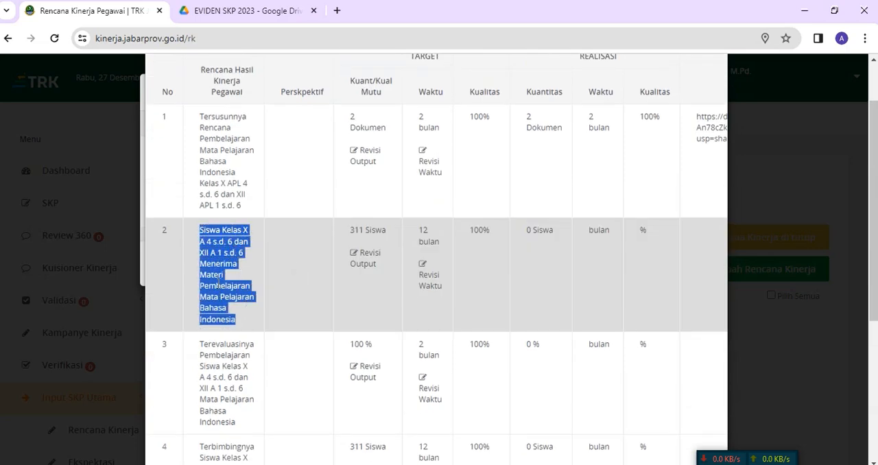
pyautogui.rightClick(218, 278)
pyautogui.click(238, 295)
# Step: Open the second plan's Edit Realisasi SKP form and set Realisasi Kuantitas to 311 Siswa
pyautogui.scroll(-4, 480, 370)
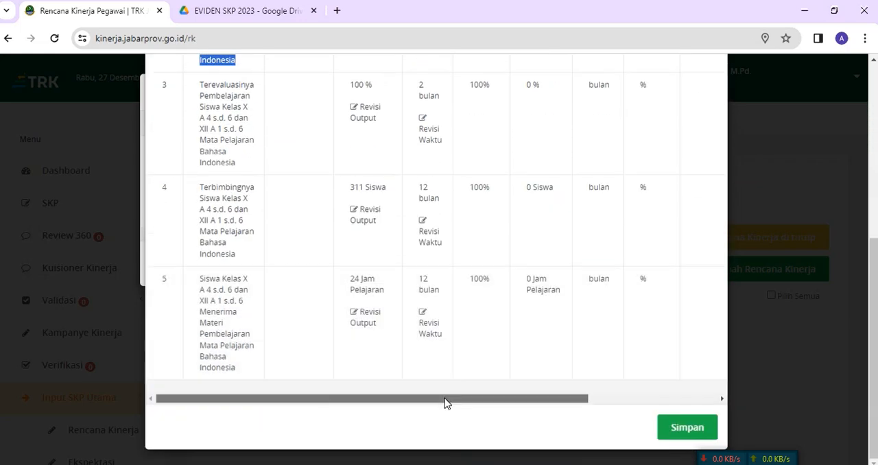
pyautogui.moveTo(447, 402); pyautogui.dragTo(645, 371)
pyautogui.scroll(5, 660, 291)
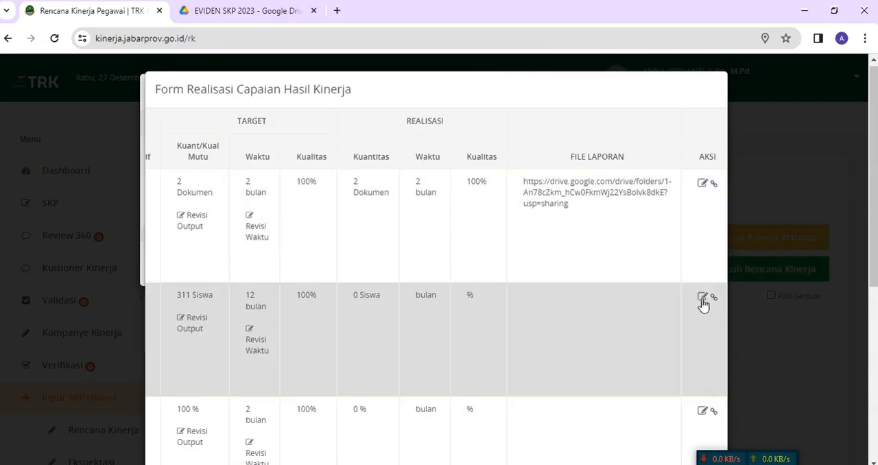
pyautogui.click(702, 298)
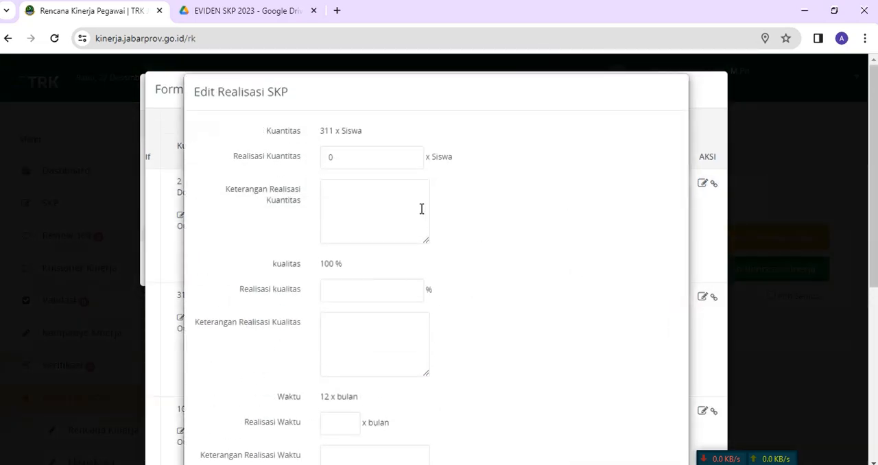
pyautogui.click(363, 160)
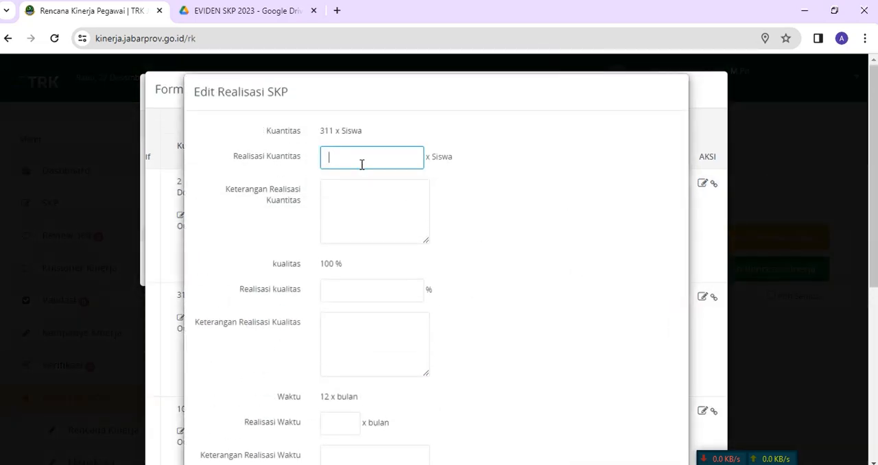
pyautogui.write('311')
# Step: Paste the plan text into Keterangan Realisasi Kuantitas and rework it to "Materi Pembelajaran Mata Pelajaran Bahasa Indonesia telah diterima oleh siswa."
pyautogui.click(354, 189)
pyautogui.hotkey('ctrl', 'v')
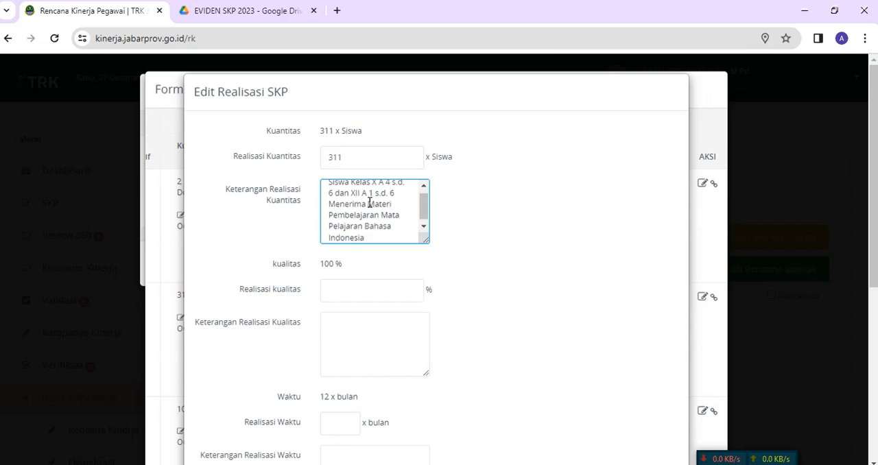
pyautogui.click(369, 204)
pyautogui.press('BackSpace')
pyautogui.press('BackSpace')
pyautogui.press('BackSpace')
pyautogui.press('BackSpace')
pyautogui.press('BackSpace')
pyautogui.press('BackSpace')
pyautogui.press('BackSpace')
pyautogui.press('BackSpace')
pyautogui.press('BackSpace')
pyautogui.press('BackSpace')
pyautogui.press('BackSpace')
pyautogui.press('BackSpace')
pyautogui.press('BackSpace')
pyautogui.press('BackSpace')
pyautogui.press('BackSpace')
pyautogui.press('BackSpace')
pyautogui.press('BackSpace')
pyautogui.press('BackSpace')
pyautogui.press('BackSpace')
pyautogui.press('BackSpace')
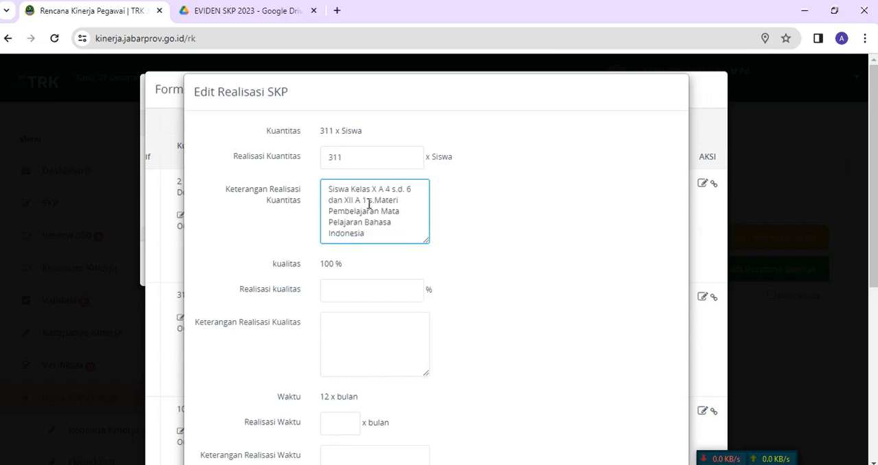
pyautogui.press('BackSpace')
pyautogui.press('BackSpace')
pyautogui.press('BackSpace')
pyautogui.press('BackSpace')
pyautogui.press('BackSpace')
pyautogui.press('BackSpace')
pyautogui.press('BackSpace')
pyautogui.press('BackSpace')
pyautogui.press('BackSpace')
pyautogui.press('BackSpace')
pyautogui.press('BackSpace')
pyautogui.press('BackSpace')
pyautogui.press('BackSpace')
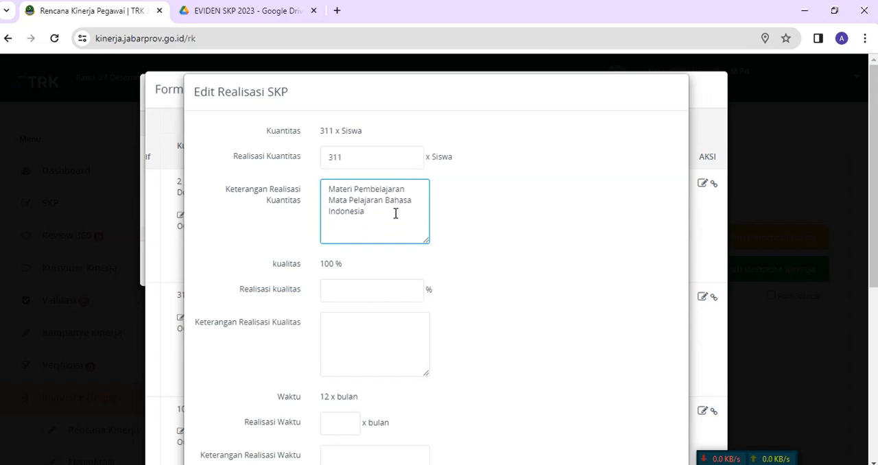
pyautogui.write('elah diterima ol')
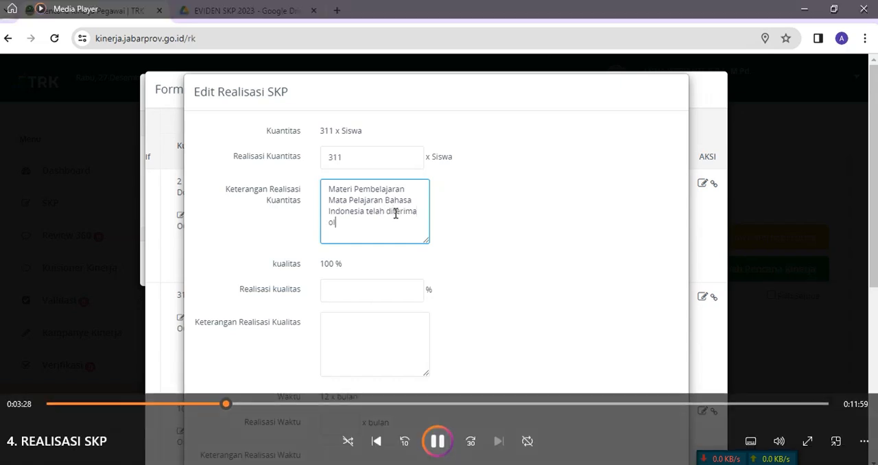
pyautogui.write('eh siswa.')
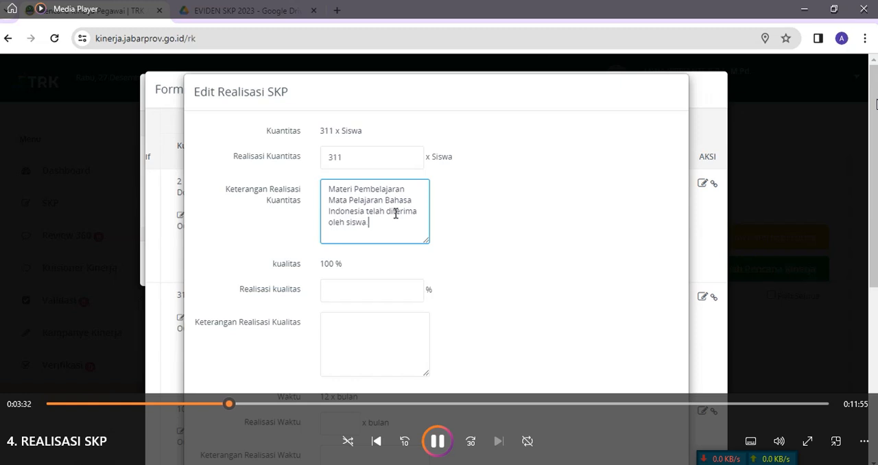
# Step: Copy the whole Keterangan Realisasi Kuantitas text and set Realisasi Kualitas to 100%
pyautogui.moveTo(328, 187); pyautogui.dragTo(376, 220)
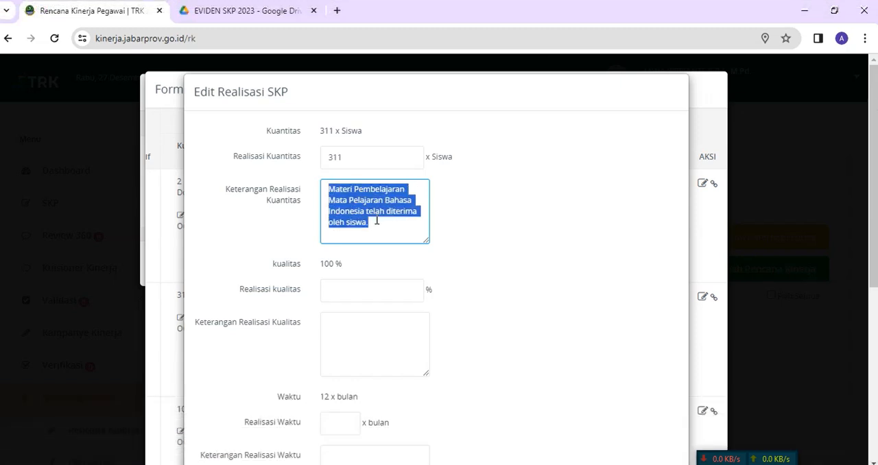
pyautogui.rightClick(348, 218)
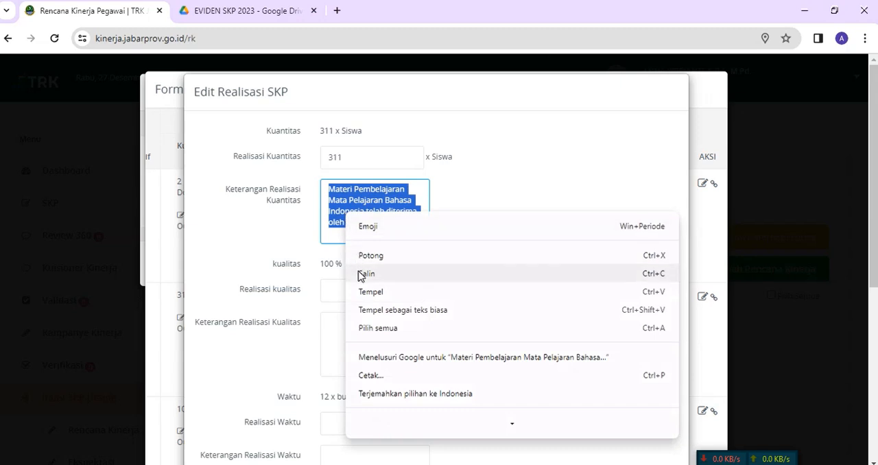
pyautogui.click(360, 275)
pyautogui.scroll(-1, 390, 284)
pyautogui.click(362, 225)
pyautogui.write('100')
# Step: Fill Keterangan Realisasi Kualitas with the copied sentence, extended to end in "telah diterima oleh siswa dengan baik dan sesuai rencana."
pyautogui.click(347, 263)
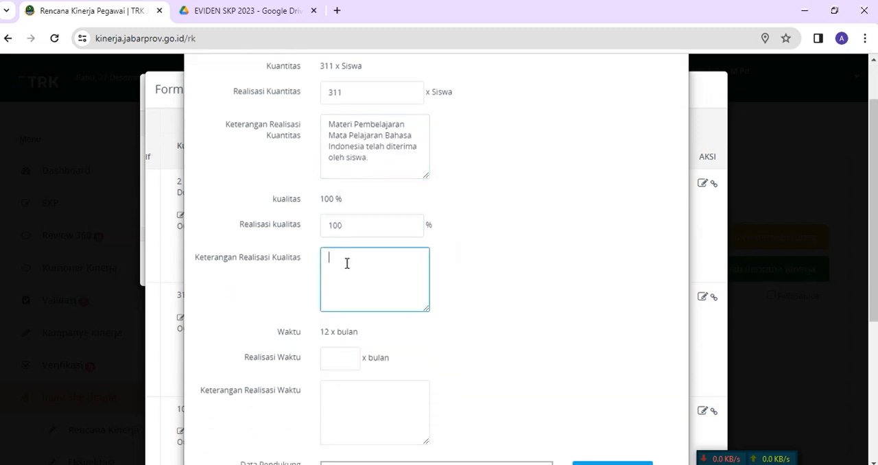
pyautogui.hotkey('ctrl', 'v')
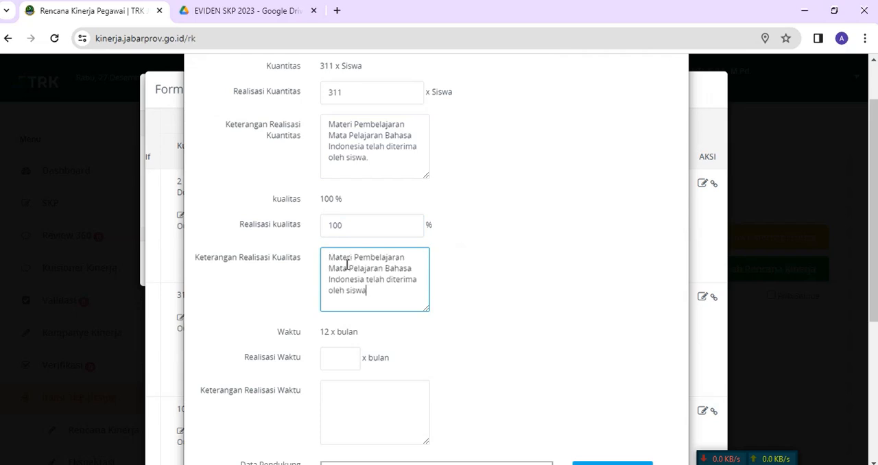
pyautogui.write('dengan baik dan sesuai rencana.')
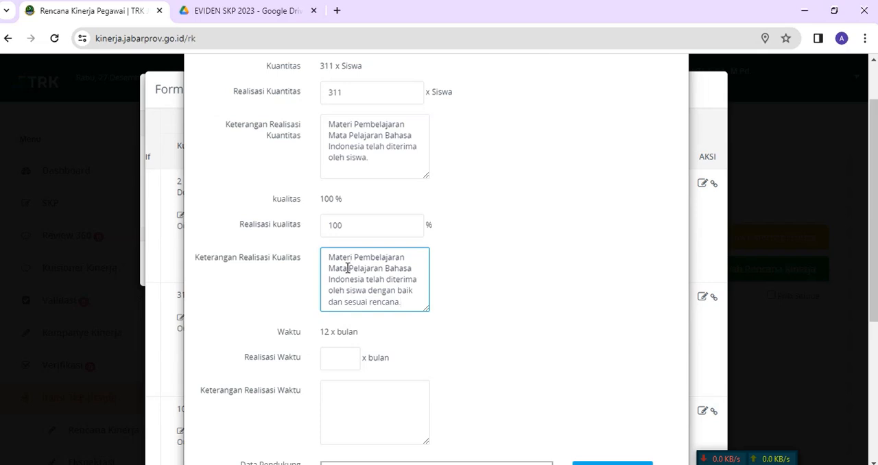
# Step: Set Realisasi Waktu to 12 months in the second plan's realization form
pyautogui.scroll(-2, 346, 267)
pyautogui.click(345, 268)
pyautogui.click(333, 229)
pyautogui.write('12')
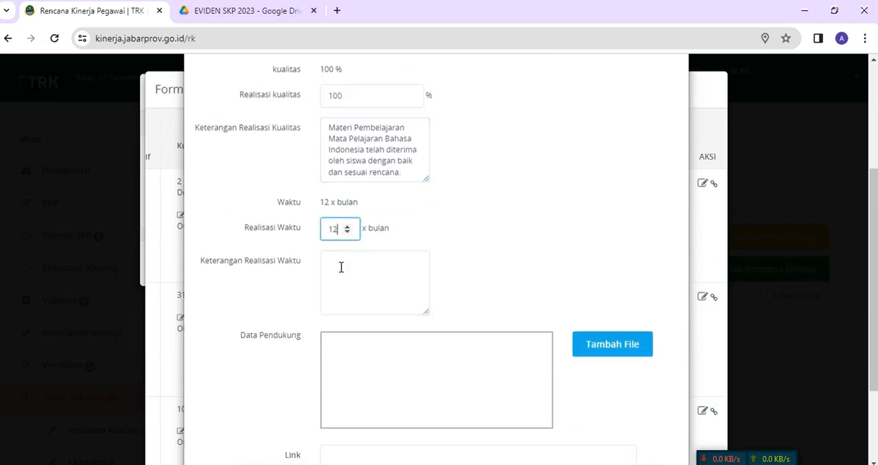
# Step: Fill Keterangan Realisasi Waktu with "Materi Pembelajaran Mata Pelajaran Bahasa Indonesia telah diterima oleh siswa sesuai dengan waktu yang ditentukan."
pyautogui.click(346, 261)
pyautogui.hotkey('ctrl', 'v')
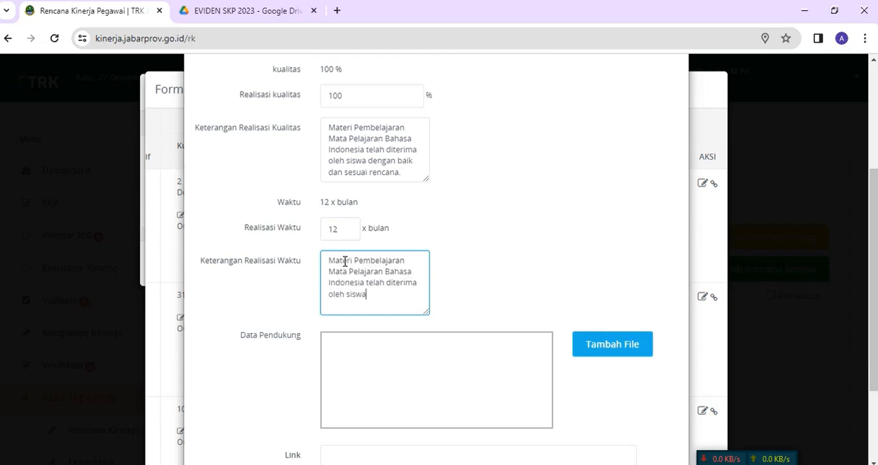
pyautogui.write('sesuai dengan waktu yan')
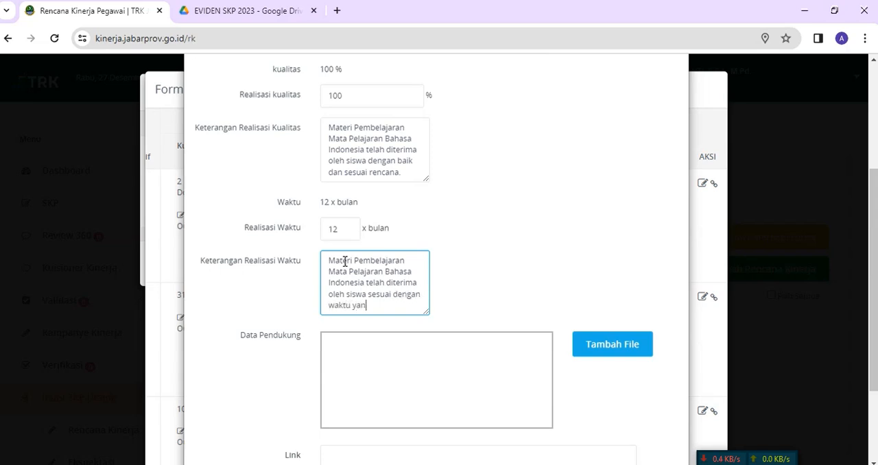
pyautogui.write('g ditentukan.')
# Step: Switch to the FILE LINK EVIDEN document in Word and copy the Drive folder link under RENCANA KINERJA 2
pyautogui.scroll(-2, 380, 255)
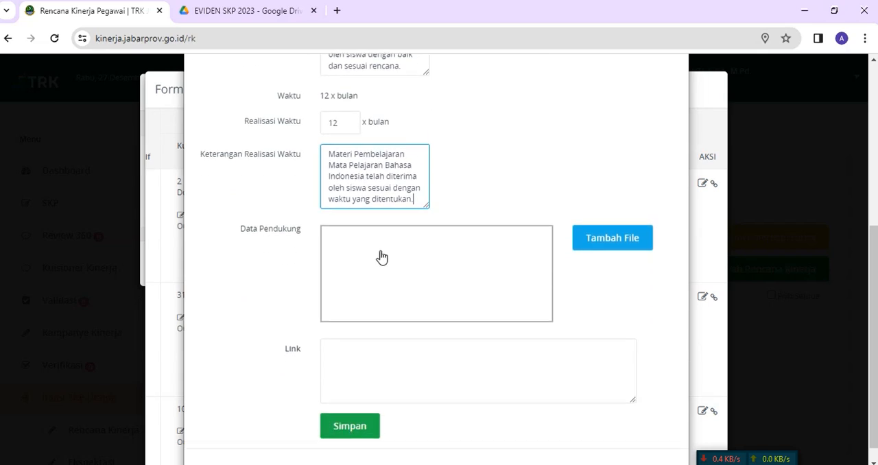
pyautogui.scroll(3, 388, 206)
pyautogui.scroll(2, 397, 203)
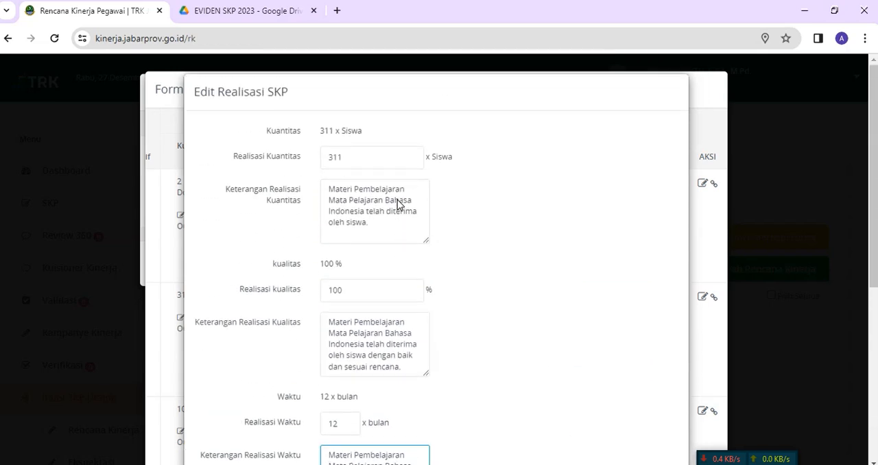
pyautogui.scroll(-5, 398, 203)
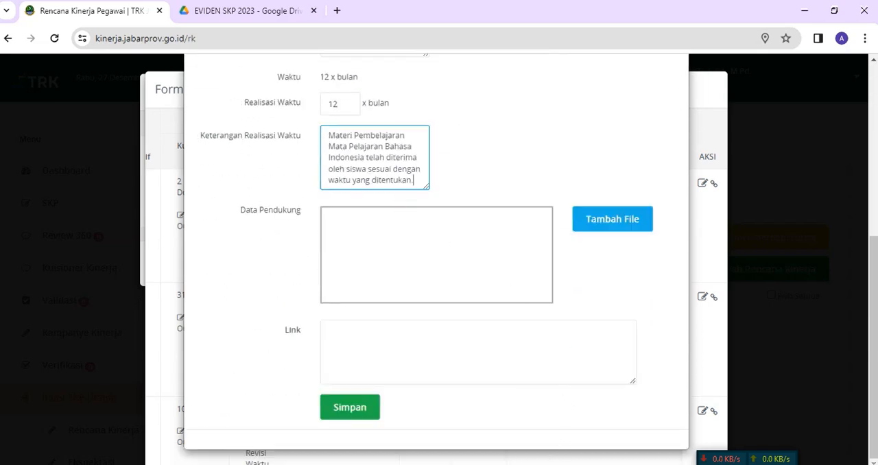
pyautogui.hotkey('alt', 'Tab')
pyautogui.moveTo(230, 256); pyautogui.dragTo(207, 255)
pyautogui.click(630, 256)
pyautogui.rightClick(268, 256)
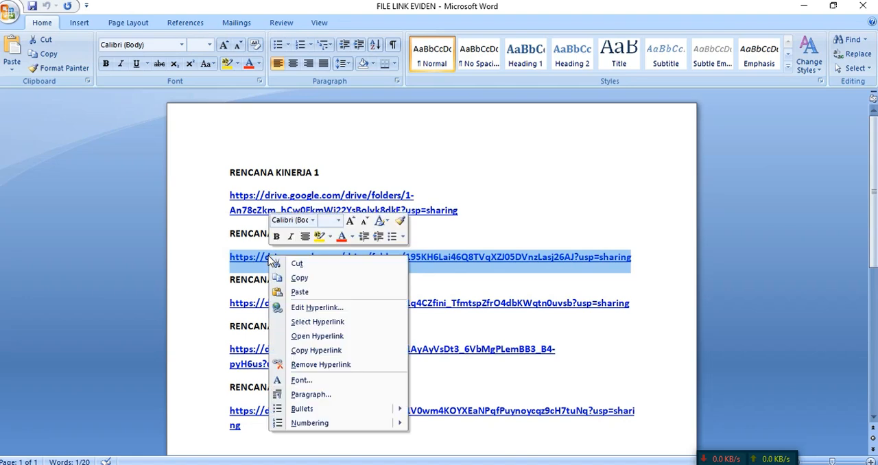
pyautogui.click(304, 279)
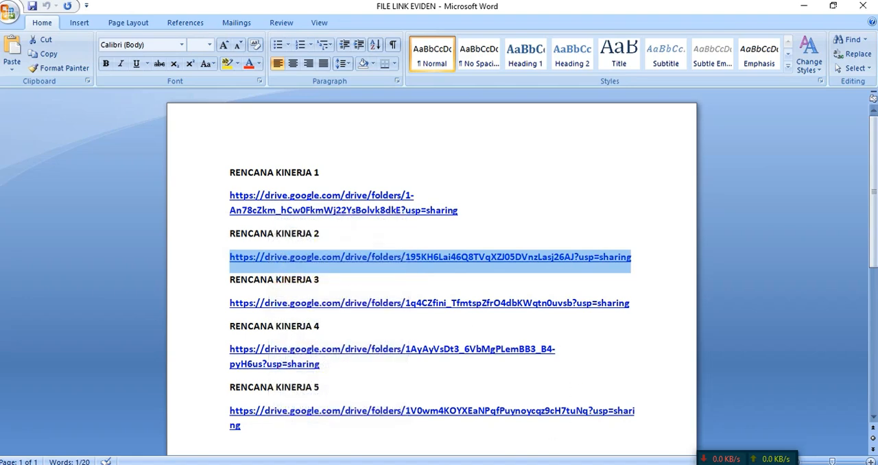
# Step: Return to Chrome, paste the Drive link as the second plan's Link, and save the realization
pyautogui.click(487, 464)
pyautogui.click(346, 350)
pyautogui.hotkey('ctrl', 'v')
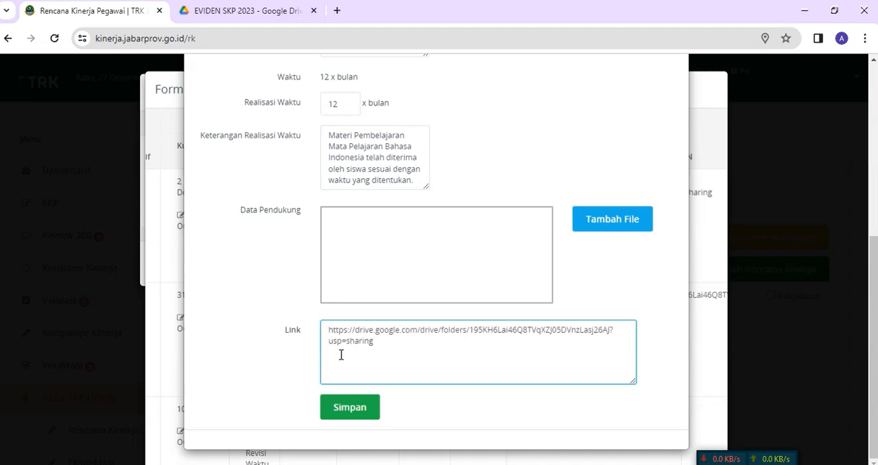
pyautogui.scroll(3, 406, 308)
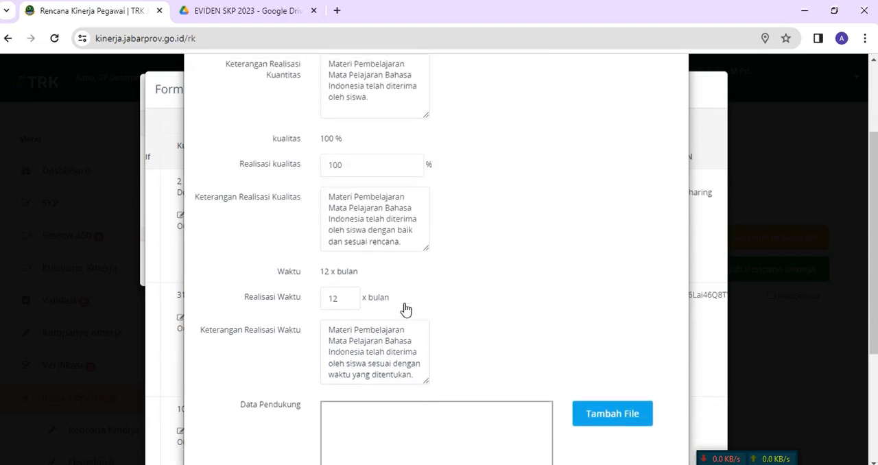
pyautogui.scroll(1, 406, 309)
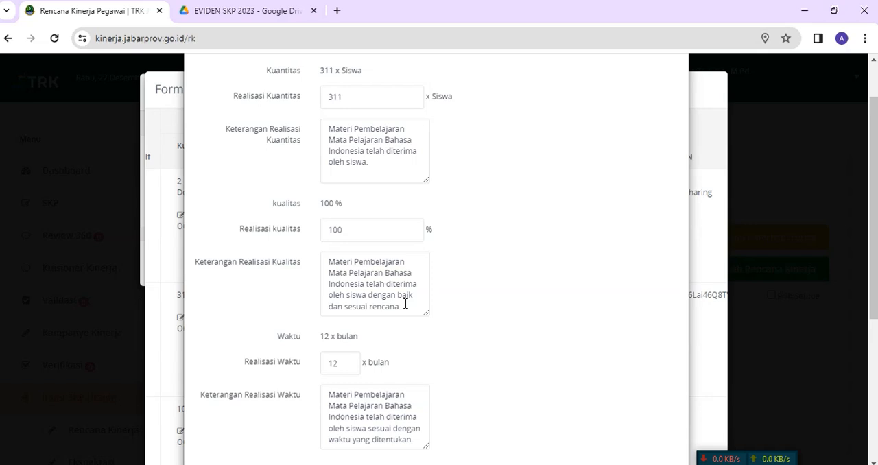
pyautogui.scroll(1, 406, 305)
pyautogui.scroll(-4, 405, 304)
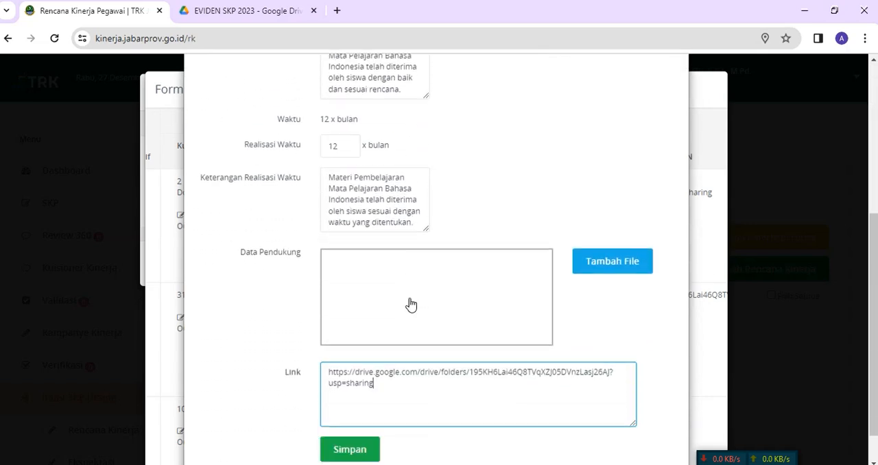
pyautogui.scroll(-2, 411, 304)
pyautogui.click(352, 406)
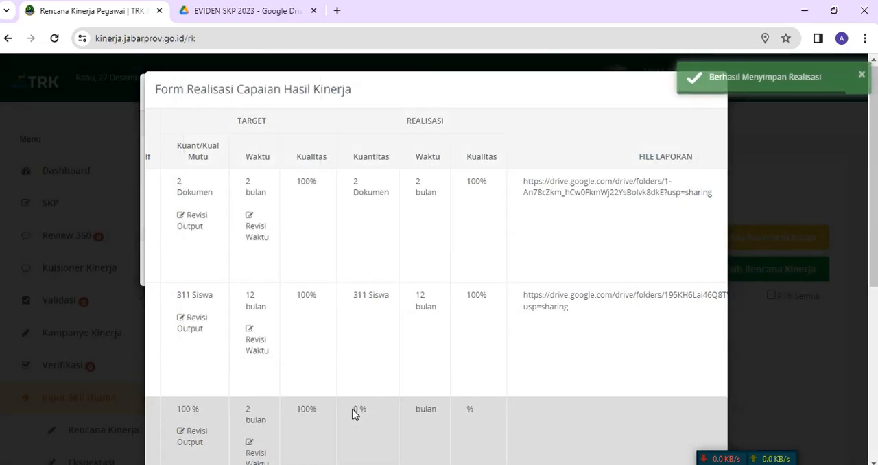
# Step: Copy the third plan's text, starting with "Terevaluasinya Pembelajaran Siswa", from the realization table
pyautogui.scroll(-4, 490, 336)
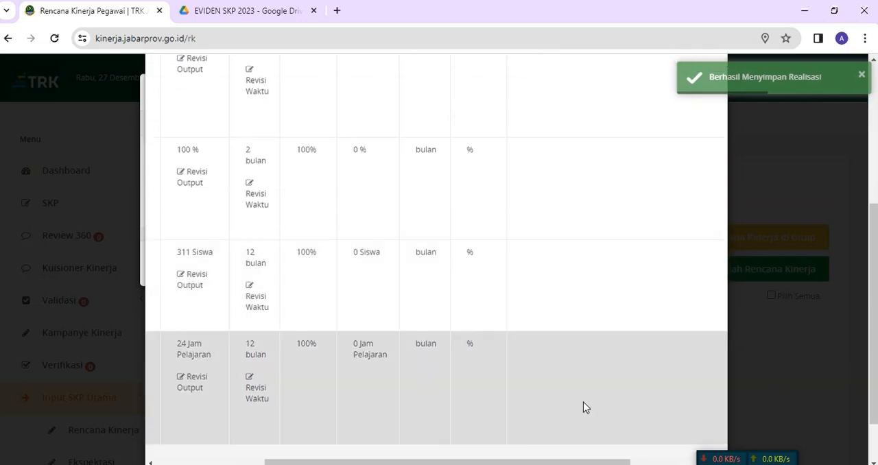
pyautogui.scroll(-1, 584, 408)
pyautogui.moveTo(583, 404); pyautogui.dragTo(320, 384)
pyautogui.scroll(2, 345, 306)
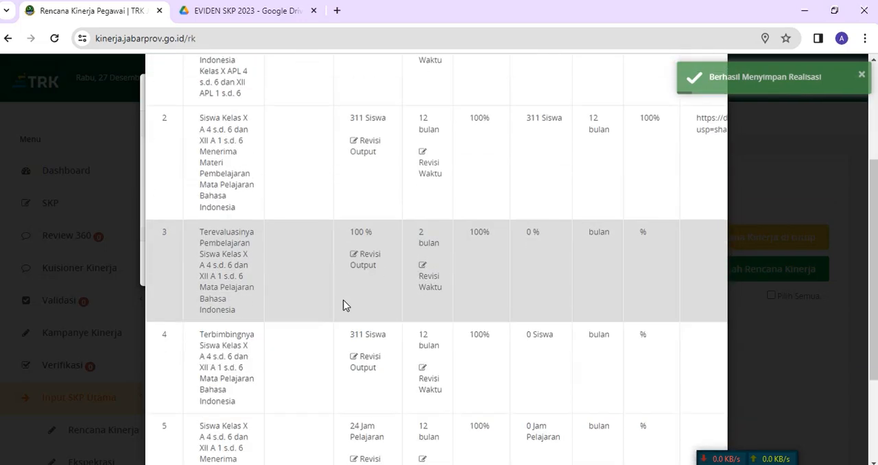
pyautogui.scroll(3, 347, 302)
pyautogui.scroll(-2, 350, 298)
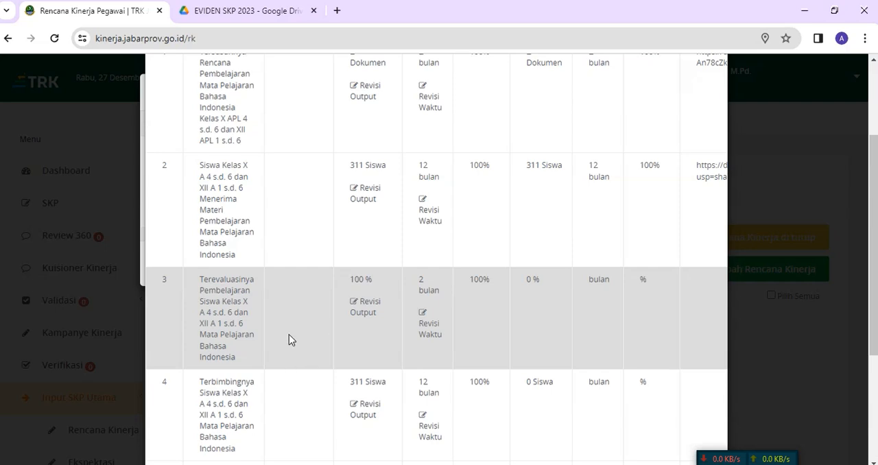
pyautogui.moveTo(201, 282); pyautogui.dragTo(245, 359)
pyautogui.rightClick(211, 302)
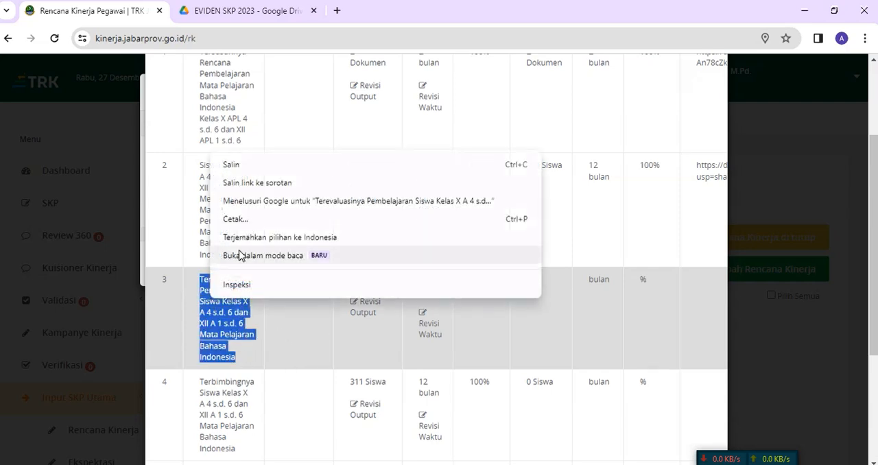
pyautogui.click(264, 167)
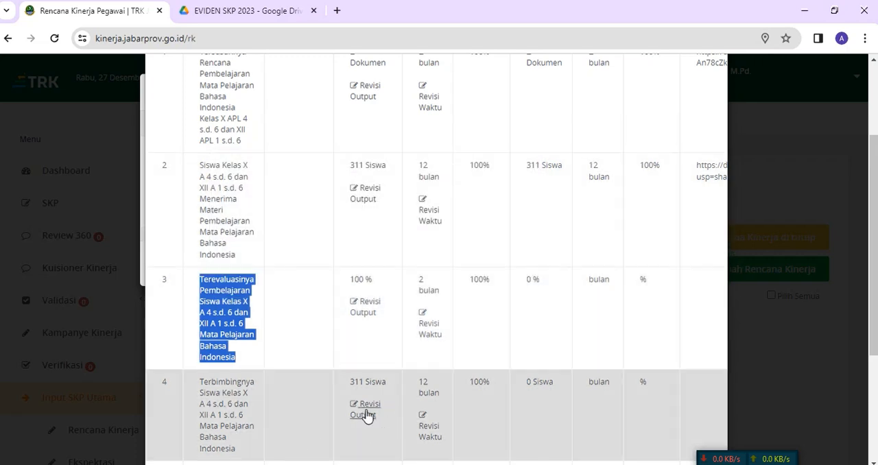
# Step: Open the third plan's realization for editing and set Realisasi Kuantitas to 100 %
pyautogui.scroll(-3, 300, 391)
pyautogui.moveTo(267, 402); pyautogui.dragTo(471, 398)
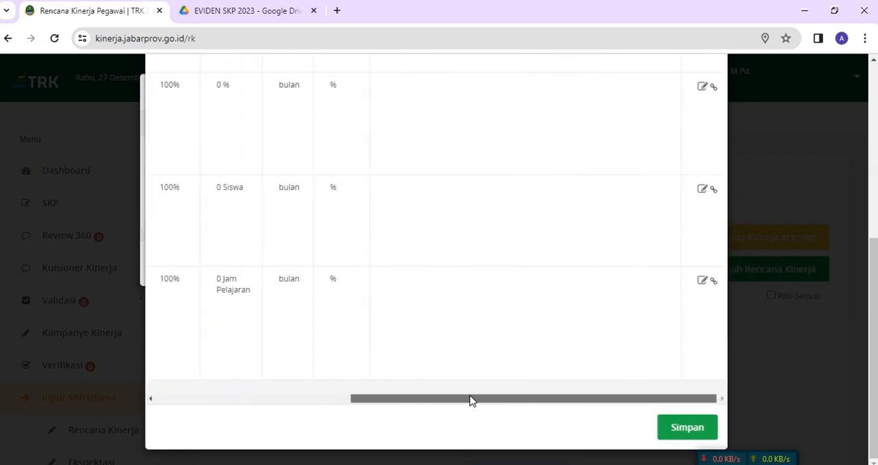
pyautogui.scroll(2, 623, 304)
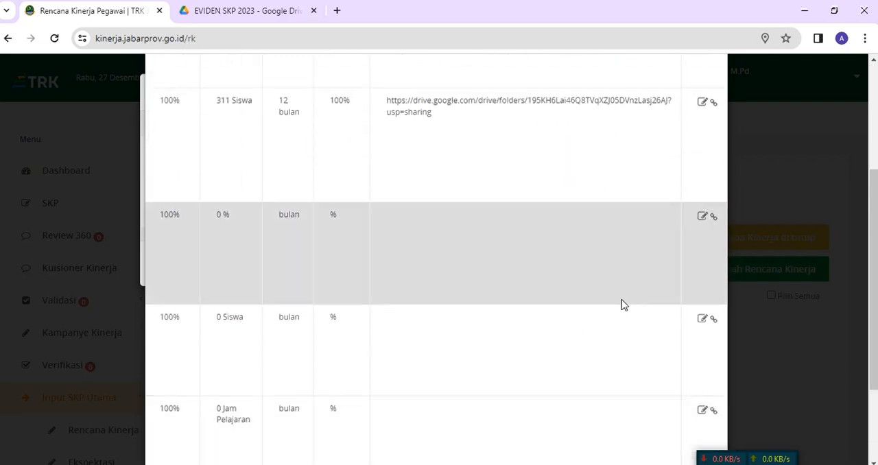
pyautogui.click(704, 217)
pyautogui.click(361, 160)
pyautogui.write('100')
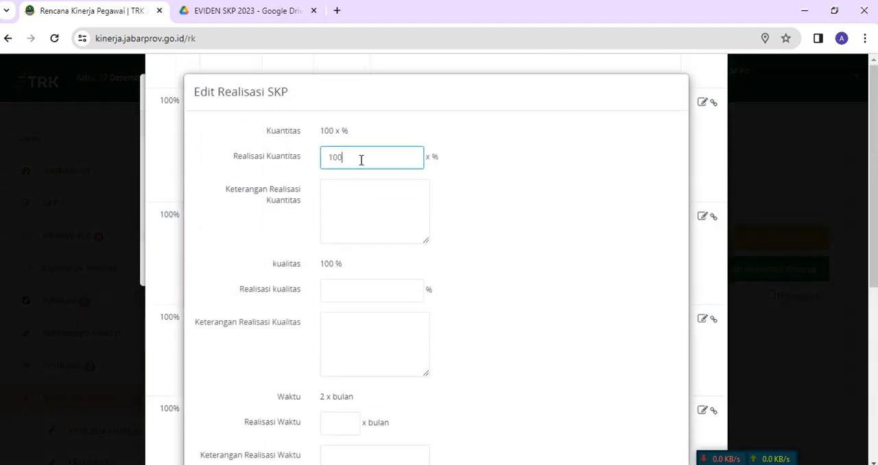
# Step: Paste the plan text into Keterangan Realisasi Kuantitas and shorten it to "Terevaluasinya Pembelajaran Siswa pada Mata Pelajaran Bahasa Indonesia"
pyautogui.click(353, 189)
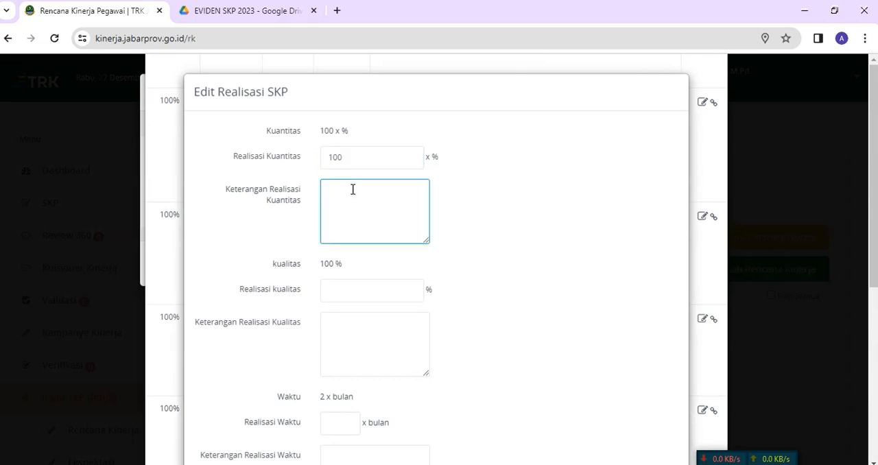
pyautogui.hotkey('ctrl', 'v')
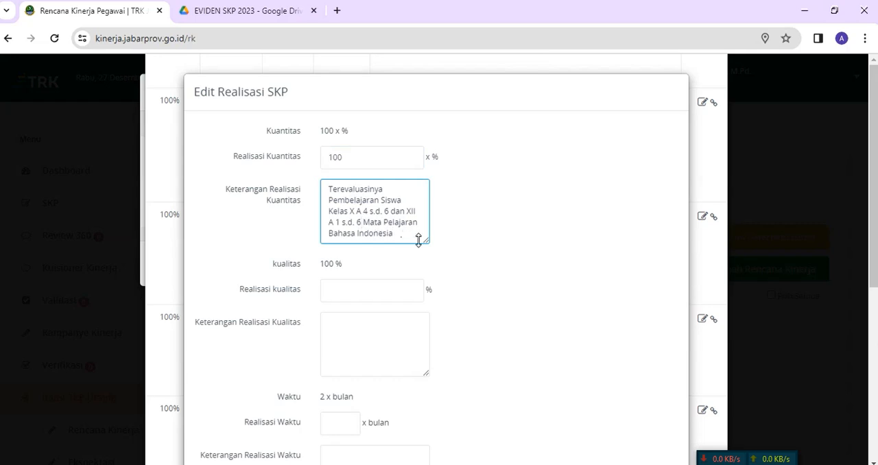
pyautogui.press('BackSpace')
pyautogui.press('BackSpace')
pyautogui.press('BackSpace')
pyautogui.press('BackSpace')
pyautogui.press('BackSpace')
pyautogui.press('BackSpace')
pyautogui.press('BackSpace')
pyautogui.press('BackSpace')
pyautogui.press('BackSpace')
pyautogui.press('BackSpace')
pyautogui.press('BackSpace')
pyautogui.press('BackSpace')
pyautogui.press('BackSpace')
pyautogui.press('BackSpace')
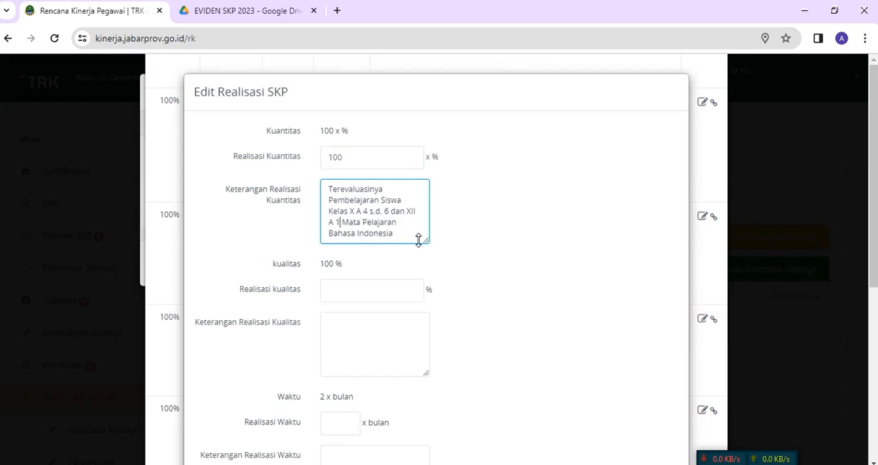
pyautogui.press('BackSpace')
pyautogui.press('BackSpace')
pyautogui.press('BackSpace')
pyautogui.press('BackSpace')
pyautogui.press('BackSpace')
pyautogui.press('BackSpace')
pyautogui.press('BackSpace')
pyautogui.press('BackSpace')
pyautogui.press('BackSpace')
pyautogui.press('BackSpace')
pyautogui.press('BackSpace')
pyautogui.press('BackSpace')
pyautogui.press('BackSpace')
pyautogui.press('BackSpace')
pyautogui.press('BackSpace')
pyautogui.press('BackSpace')
pyautogui.press('BackSpace')
pyautogui.press('BackSpace')
pyautogui.press('BackSpace')
pyautogui.press('BackSpace')
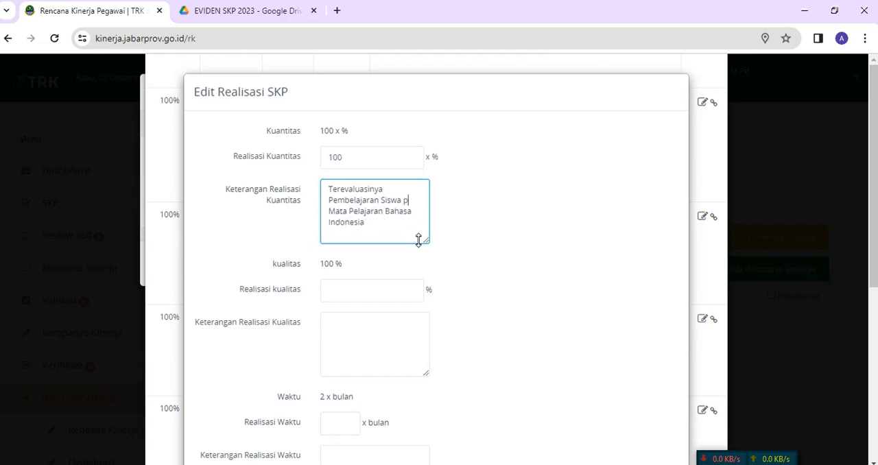
pyautogui.write('ada')
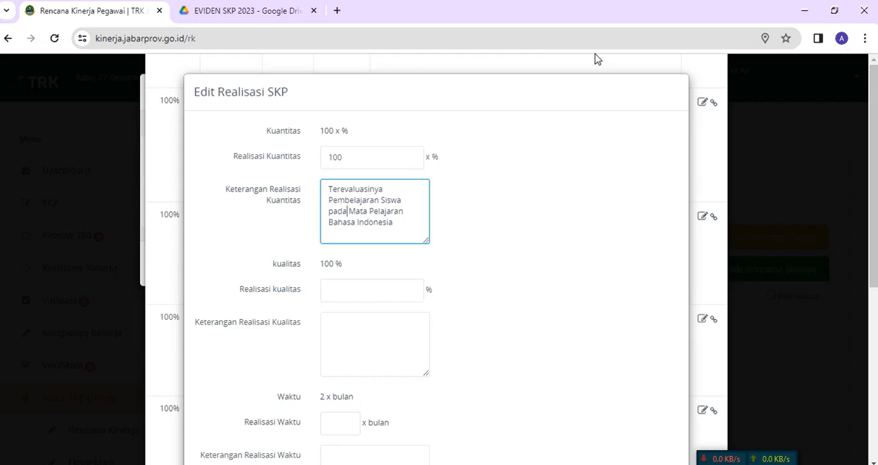
# Step: Set Realisasi kualitas to 100 % and copy the quantity note into Keterangan Realisasi Kualitas, ending it with "dengan baik."
pyautogui.click(371, 288)
pyautogui.click(369, 323)
pyautogui.scroll(-1, 359, 337)
pyautogui.moveTo(326, 120); pyautogui.dragTo(400, 158)
pyautogui.rightClick(358, 149)
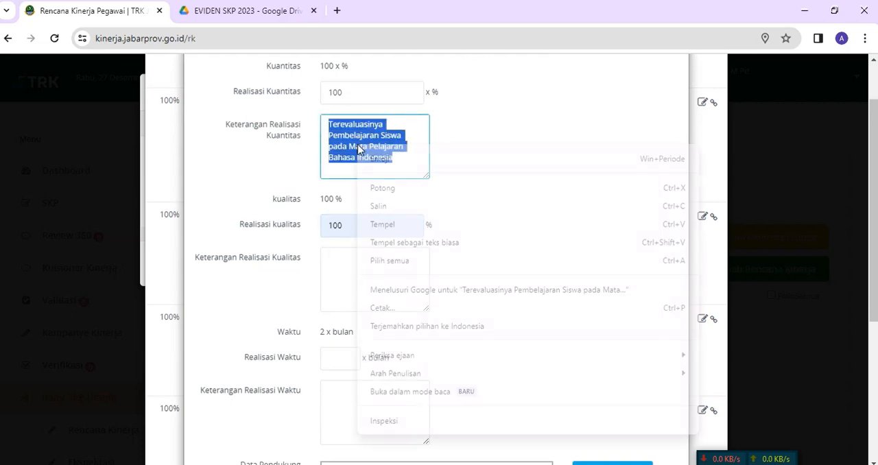
pyautogui.click(374, 204)
pyautogui.click(337, 263)
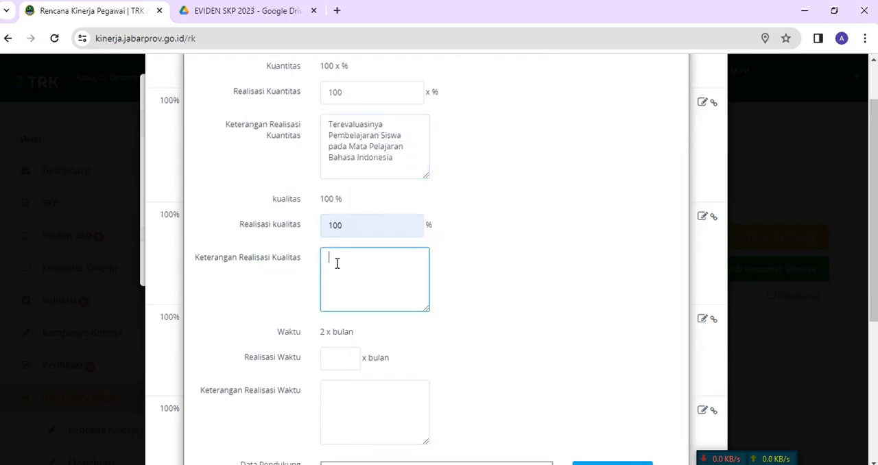
pyautogui.hotkey('ctrl', 'v')
pyautogui.write('de')
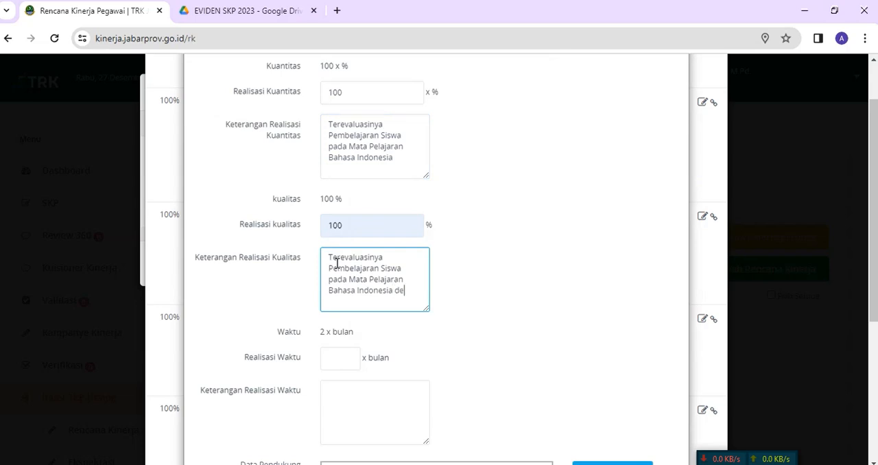
pyautogui.write('ngan baik.')
# Step: Insert "seluruh" before "Siswa" in Keterangan Realisasi Kuantitas
pyautogui.click(382, 137)
pyautogui.write('seluruh')
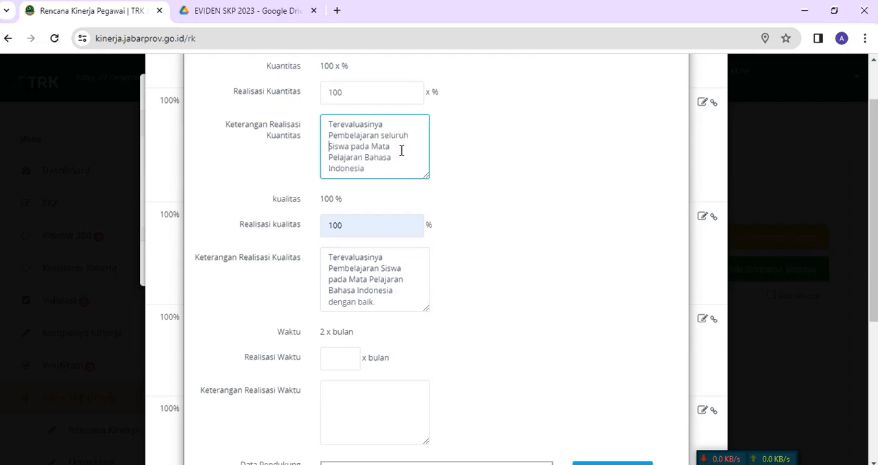
# Step: Copy the Keterangan Realisasi Kualitas text and set Realisasi Waktu to 2 bulan
pyautogui.scroll(-1, 391, 164)
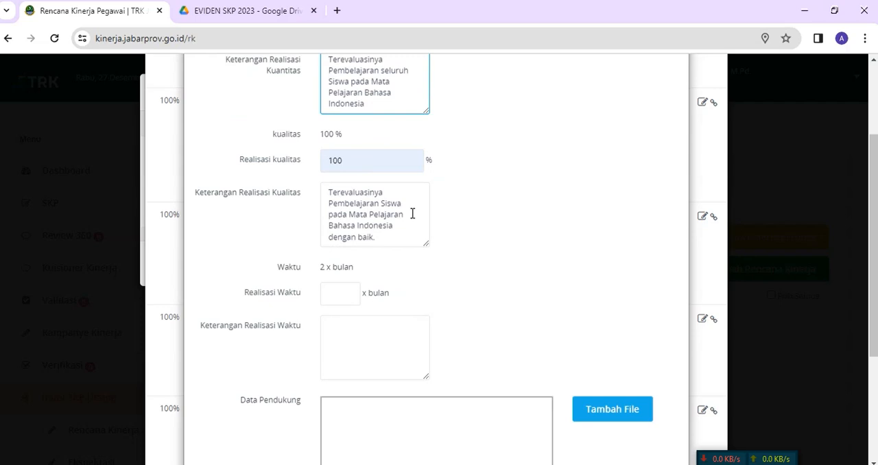
pyautogui.moveTo(328, 194); pyautogui.dragTo(388, 238)
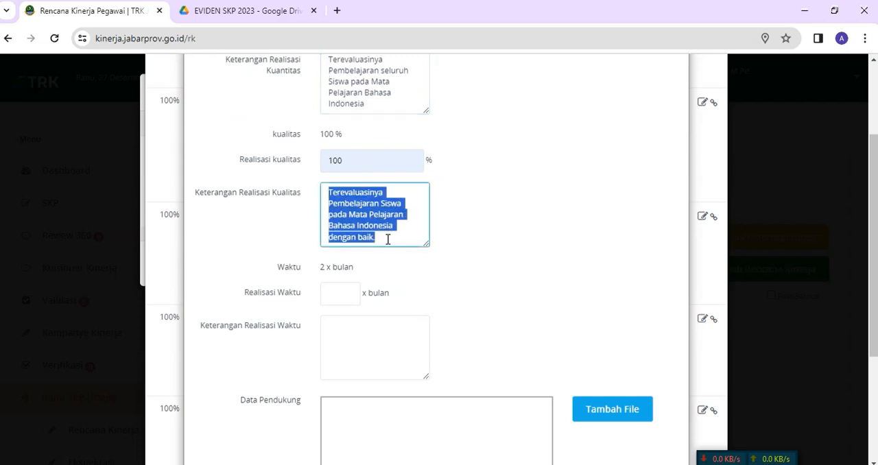
pyautogui.rightClick(337, 206)
pyautogui.click(329, 337)
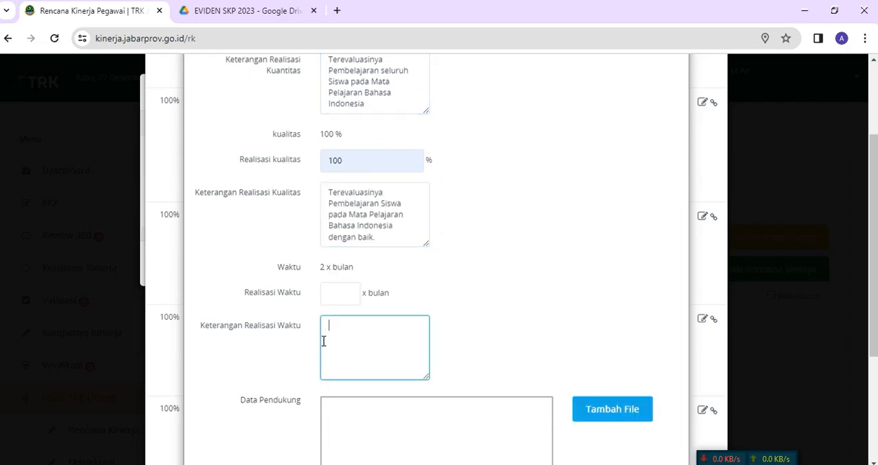
pyautogui.click(335, 295)
pyautogui.write('2')
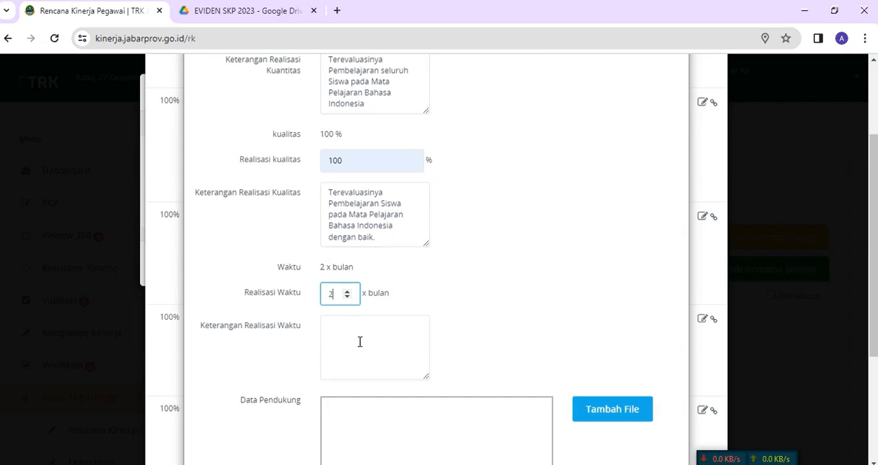
# Step: Fill Keterangan Realisasi Waktu with "Terevaluasinya Pembelajaran Siswa pada Mata Pelajaran Bahasa Indonesia sesuai dengan waktu yang direncanakan."
pyautogui.scroll(2, 435, 300)
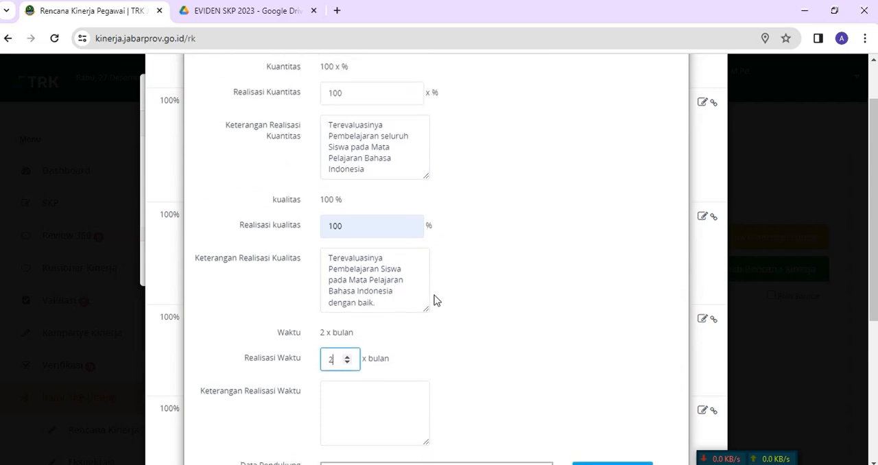
pyautogui.scroll(-1, 432, 291)
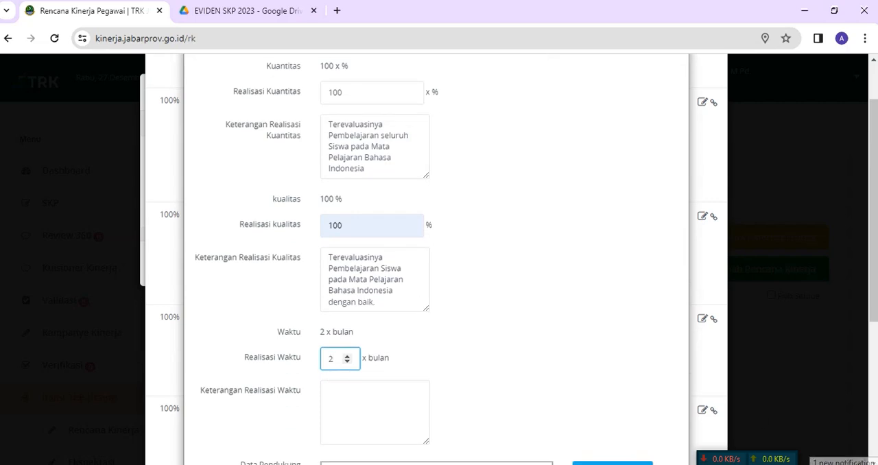
pyautogui.scroll(-2, 464, 318)
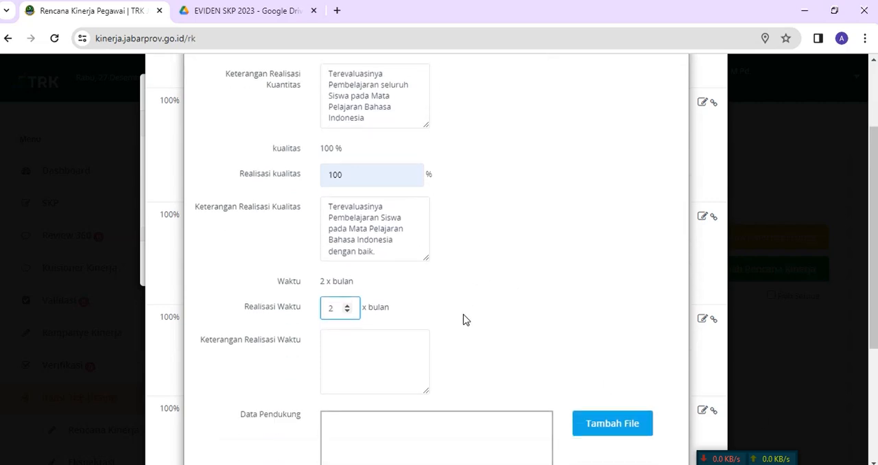
pyautogui.click(368, 266)
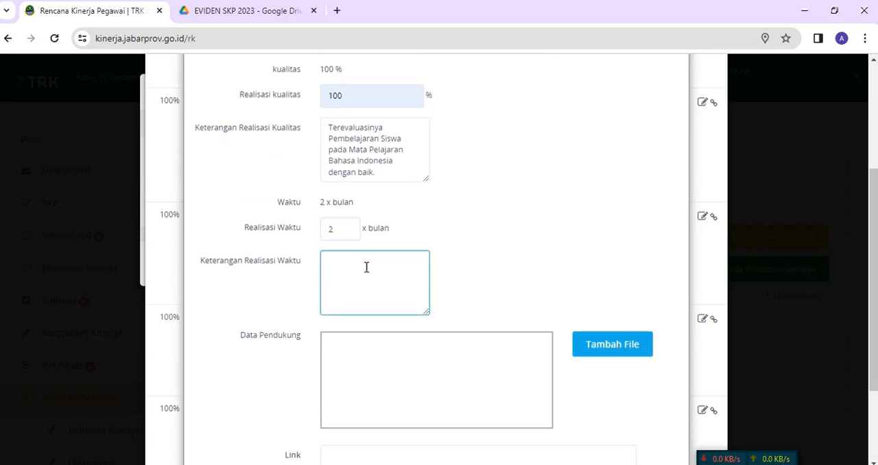
pyautogui.hotkey('ctrl', 'v')
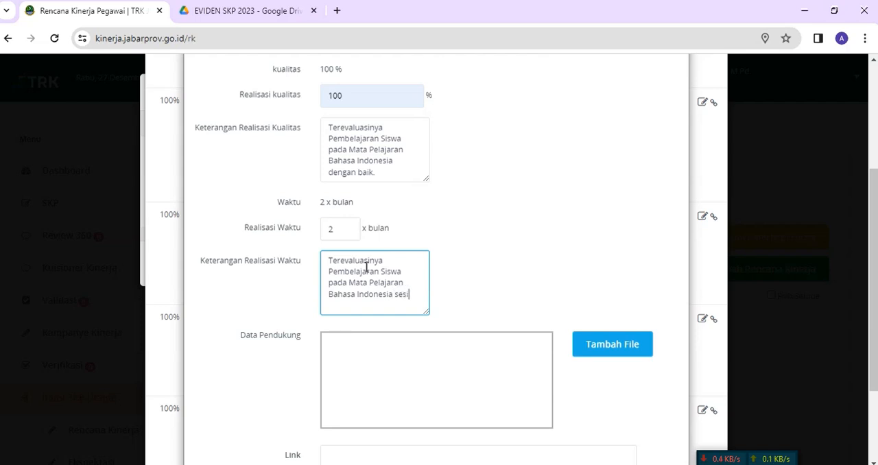
pyautogui.write('sesuai dengan wakt')
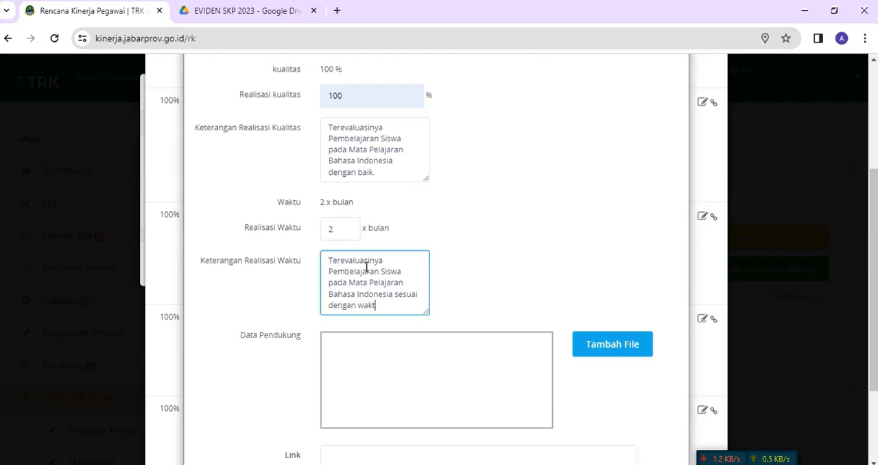
pyautogui.write('u yang direncanakan.')
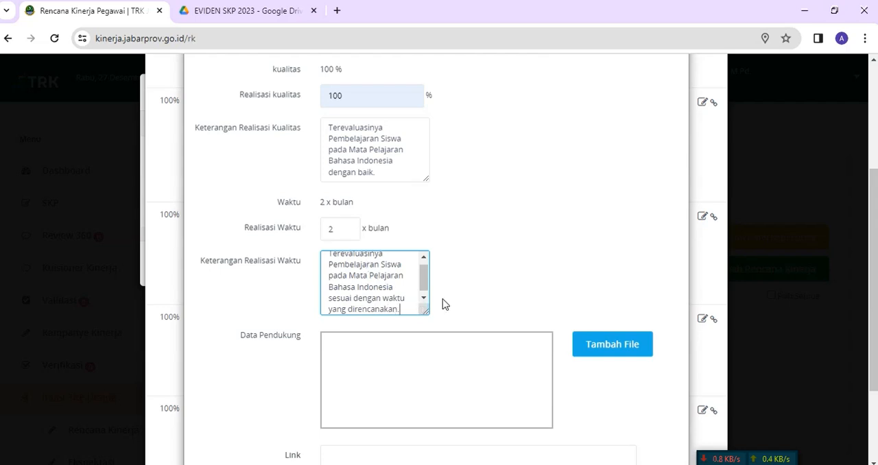
# Step: Switch to the FILE LINK EVIDEN document in Word and copy the Drive folder link under RENCANA KINERJA 3
pyautogui.scroll(-2, 444, 304)
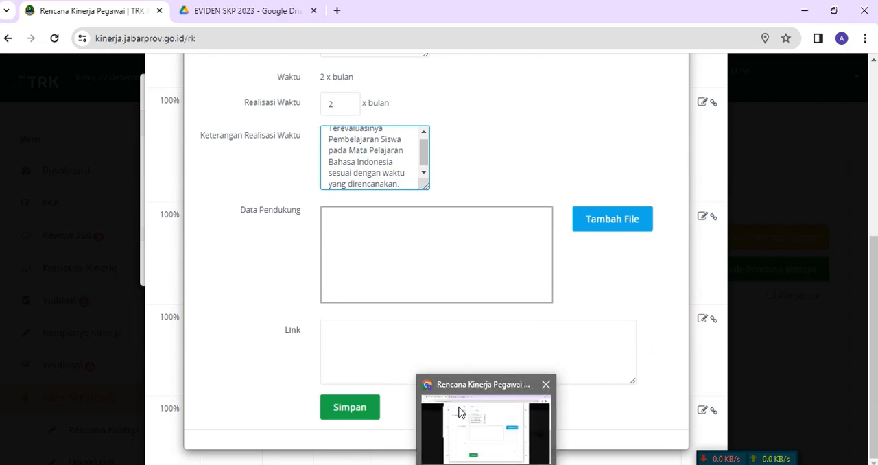
pyautogui.click(238, 15)
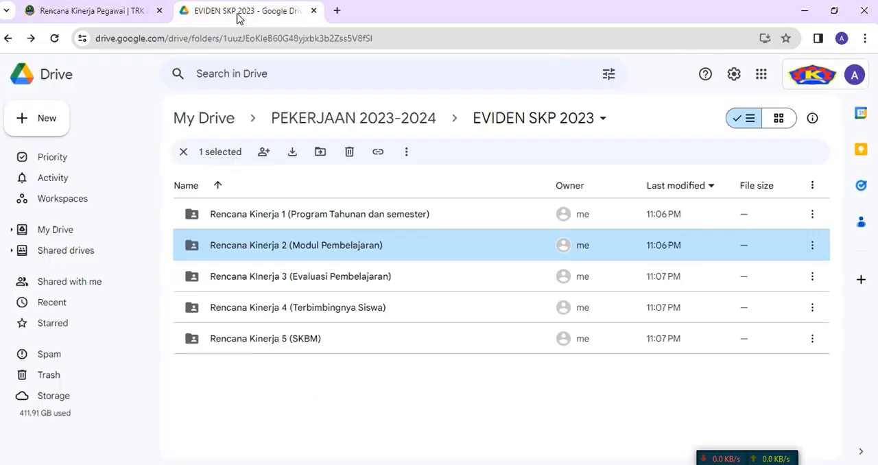
pyautogui.click(118, 11)
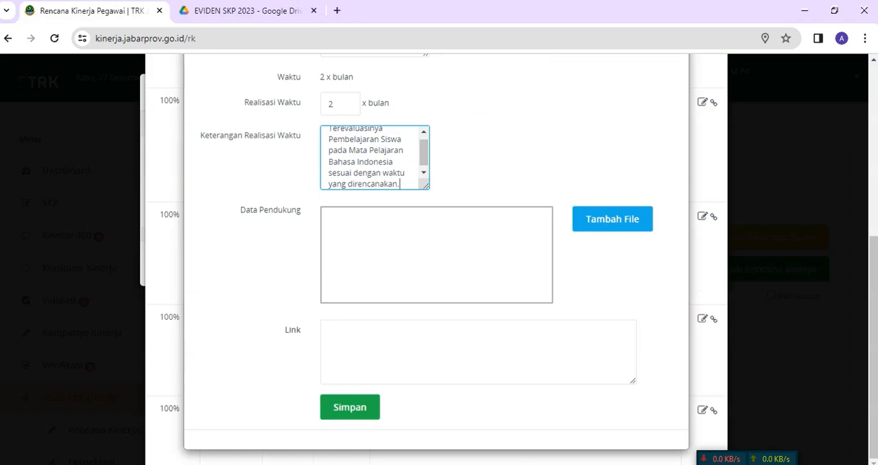
pyautogui.hotkey('alt', 'Tab')
pyautogui.moveTo(230, 303); pyautogui.dragTo(628, 315)
pyautogui.rightClick(611, 310)
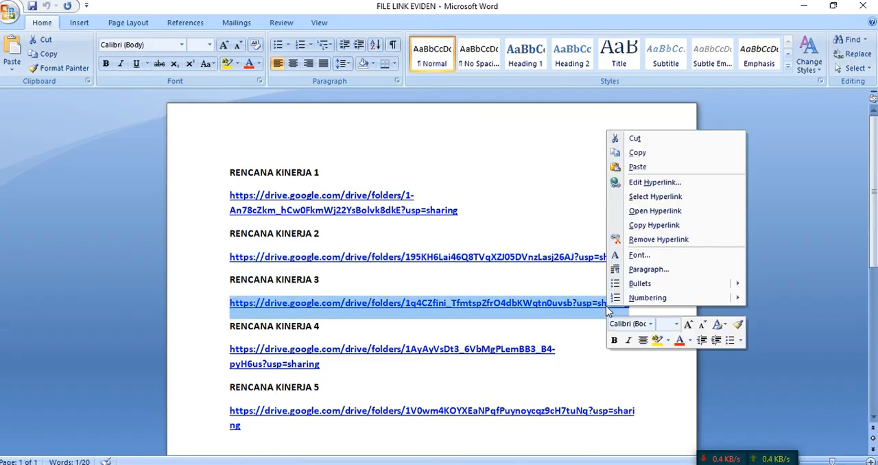
pyautogui.click(624, 152)
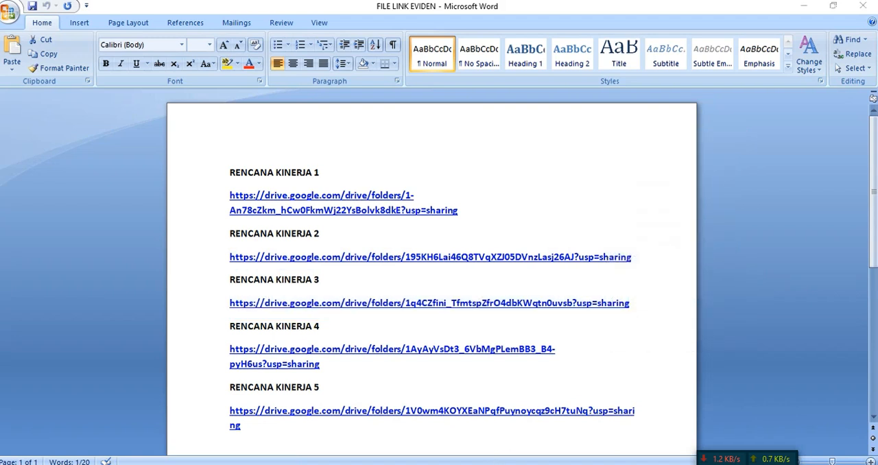
# Step: Return to Chrome, paste the Drive link as the third plan's Link, and save the realization
pyautogui.hotkey('alt', 'Tab')
pyautogui.click(374, 354)
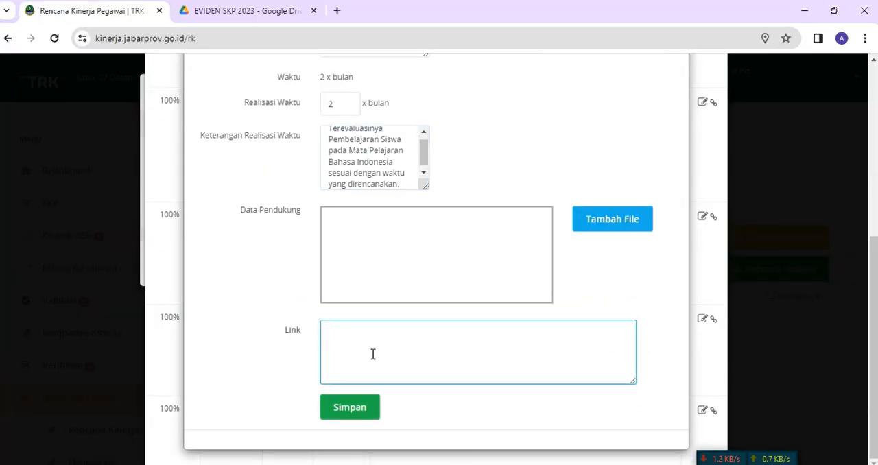
pyautogui.hotkey('ctrl', 'v')
pyautogui.scroll(4, 390, 323)
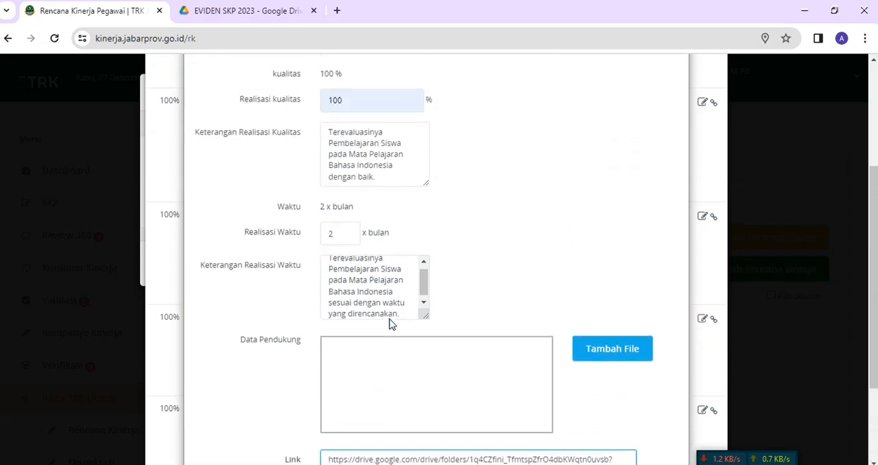
pyautogui.scroll(-5, 390, 320)
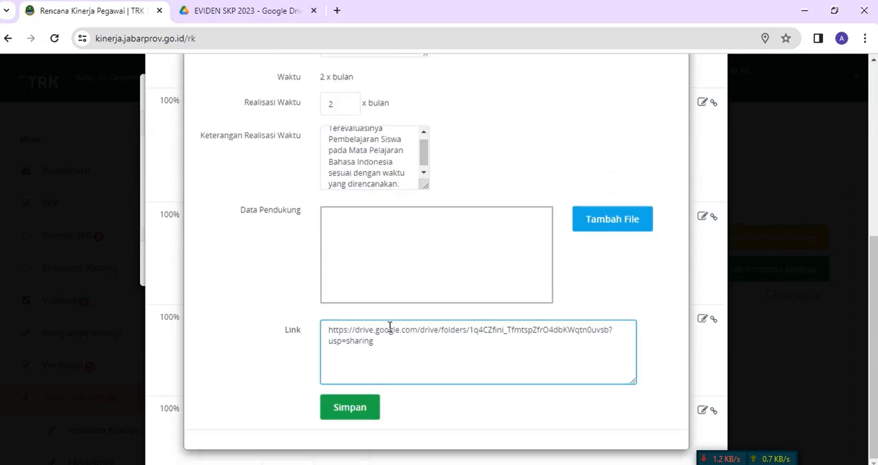
pyautogui.click(347, 408)
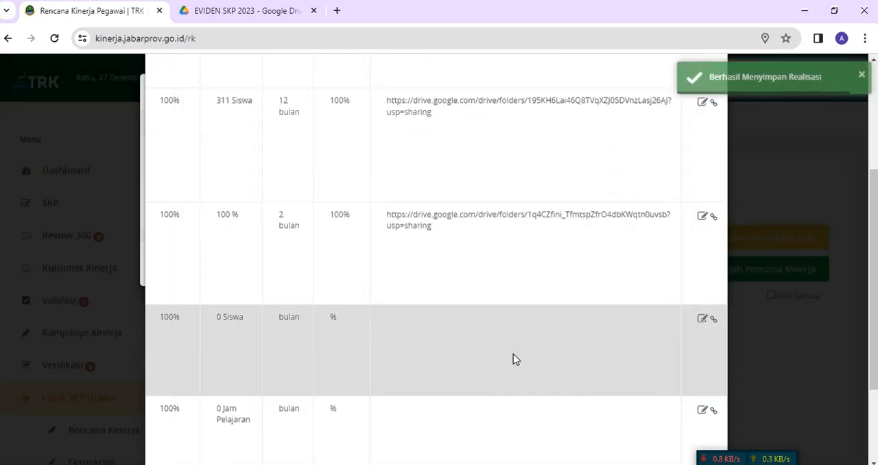
# Step: Copy the fourth plan's text, "Terbimbingnya Siswa Kelas X A 4 s.d. 6 dan XII A 1 s.d. 6 Mata Pelajaran Bahasa Indonesia"
pyautogui.scroll(-2, 583, 347)
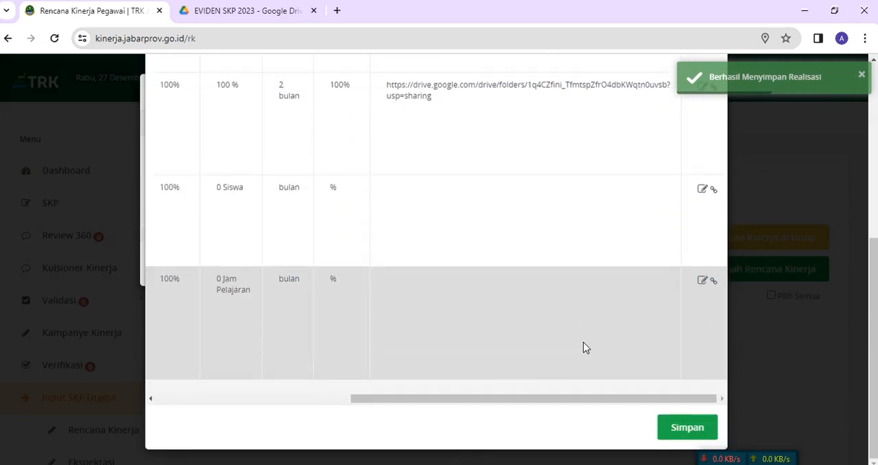
pyautogui.moveTo(581, 403); pyautogui.dragTo(330, 399)
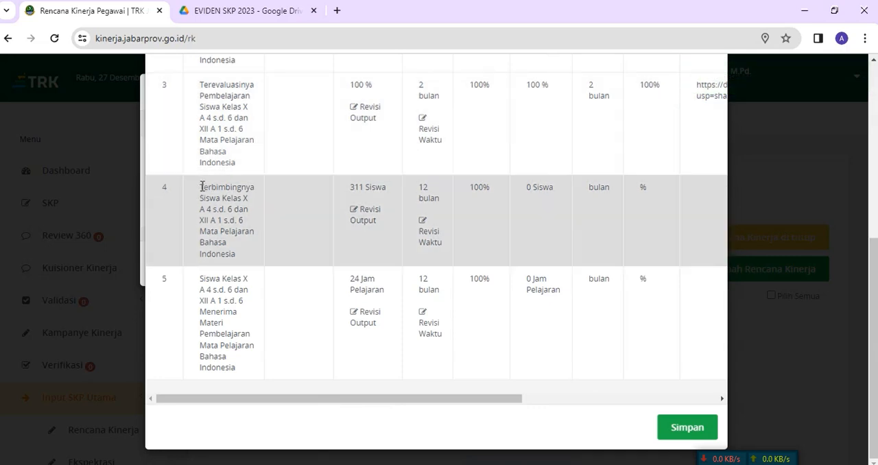
pyautogui.moveTo(199, 187); pyautogui.dragTo(241, 255)
pyautogui.rightClick(215, 204)
pyautogui.click(228, 216)
pyautogui.moveTo(490, 403); pyautogui.dragTo(731, 398)
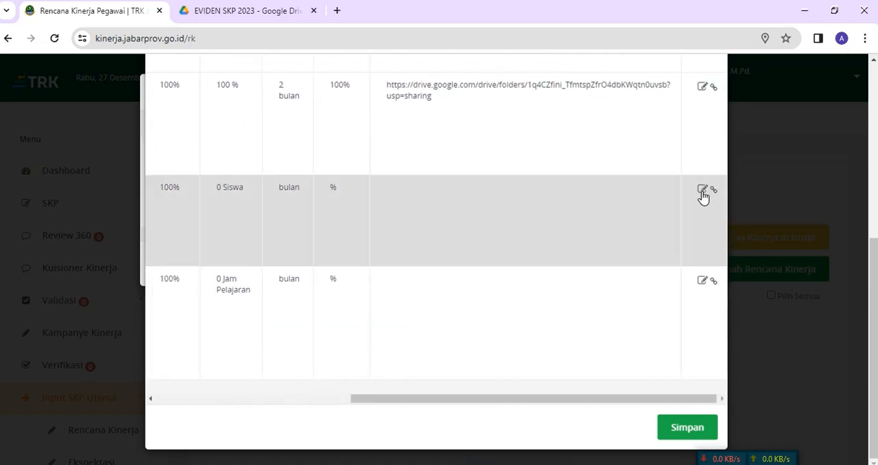
# Step: Open the fourth plan's realization for editing, set Realisasi Kuantitas to 311 Siswa, and paste the plan text into Keterangan Realisasi Kuantitas
pyautogui.click(702, 192)
pyautogui.click(356, 158)
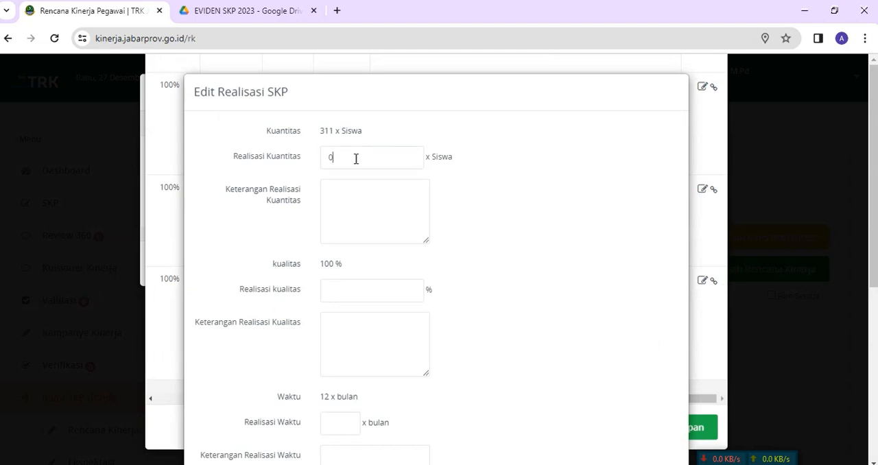
pyautogui.write('311')
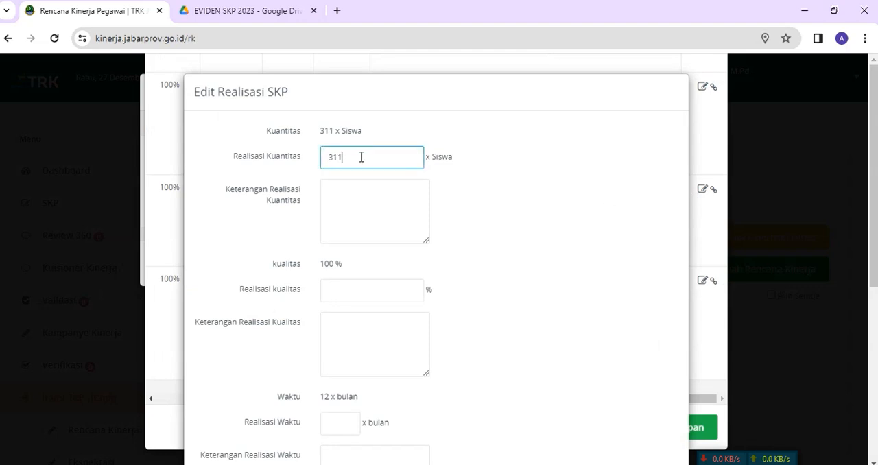
pyautogui.click(368, 202)
pyautogui.hotkey('ctrl', 'v')
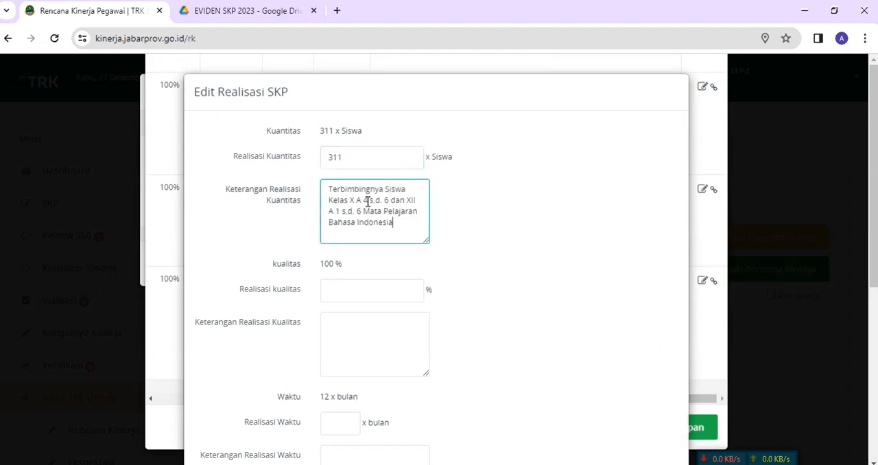
# Step: Remove "Kelas X A 4 s.d. 6 dan XII A 1 s.d. 6" from Keterangan Realisasi Kuantitas
pyautogui.moveTo(365, 200); pyautogui.dragTo(374, 213)
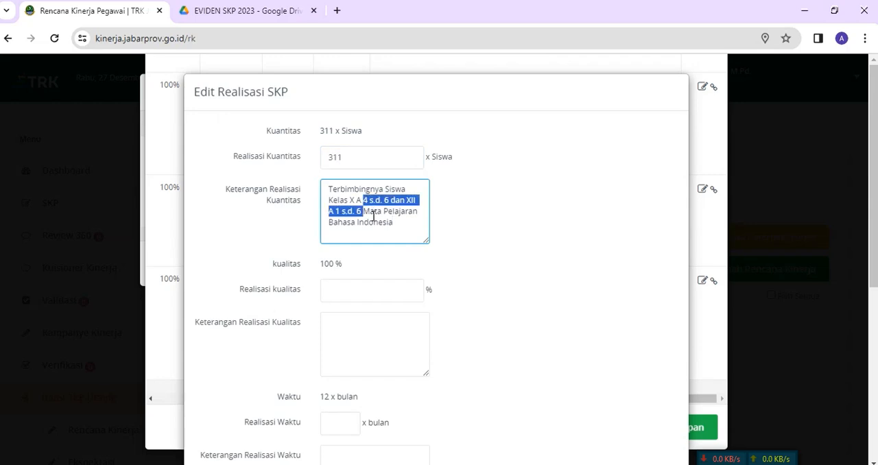
pyautogui.click(368, 211)
pyautogui.press('BackSpace')
pyautogui.press('BackSpace')
pyautogui.press('BackSpace')
pyautogui.press('BackSpace')
pyautogui.press('BackSpace')
pyautogui.press('BackSpace')
pyautogui.press('BackSpace')
pyautogui.press('BackSpace')
pyautogui.press('BackSpace')
pyautogui.press('BackSpace')
pyautogui.press('BackSpace')
pyautogui.press('BackSpace')
pyautogui.press('BackSpace')
pyautogui.press('BackSpace')
pyautogui.press('BackSpace')
pyautogui.press('BackSpace')
pyautogui.press('BackSpace')
pyautogui.press('BackSpace')
pyautogui.press('BackSpace')
pyautogui.press('BackSpace')
pyautogui.press('BackSpace')
pyautogui.press('BackSpace')
pyautogui.press('BackSpace')
pyautogui.press('BackSpace')
pyautogui.press('BackSpace')
pyautogui.press('BackSpace')
pyautogui.press('BackSpace')
pyautogui.press('BackSpace')
pyautogui.press('BackSpace')
pyautogui.press('BackSpace')
pyautogui.press('BackSpace')
pyautogui.press('BackSpace')
pyautogui.press('BackSpace')
pyautogui.press('BackSpace')
pyautogui.press('BackSpace')
pyautogui.press('BackSpace')
pyautogui.press('BackSpace')
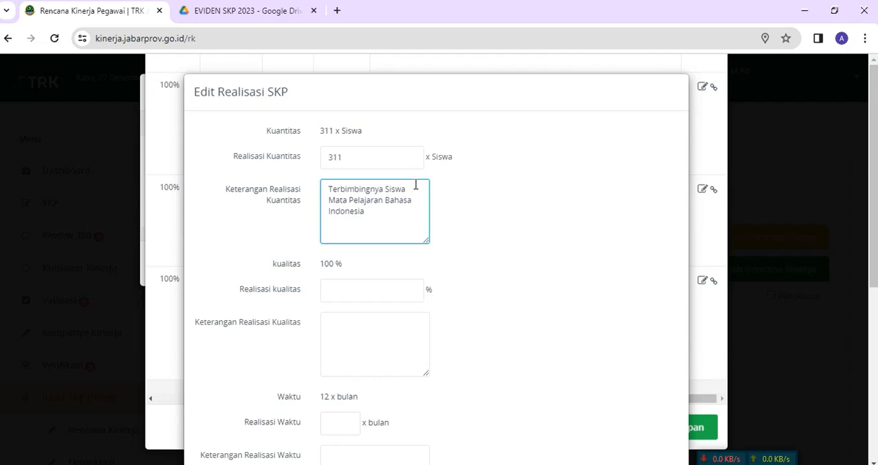
# Step: Reword Keterangan Realisasi Kuantitas to "Terbimbingnya seluruh Siswa pada Mata Pelajaran Bahasa Indonesia."
pyautogui.click(388, 188)
pyautogui.write('seluruh')
pyautogui.click(352, 201)
pyautogui.write('pada')
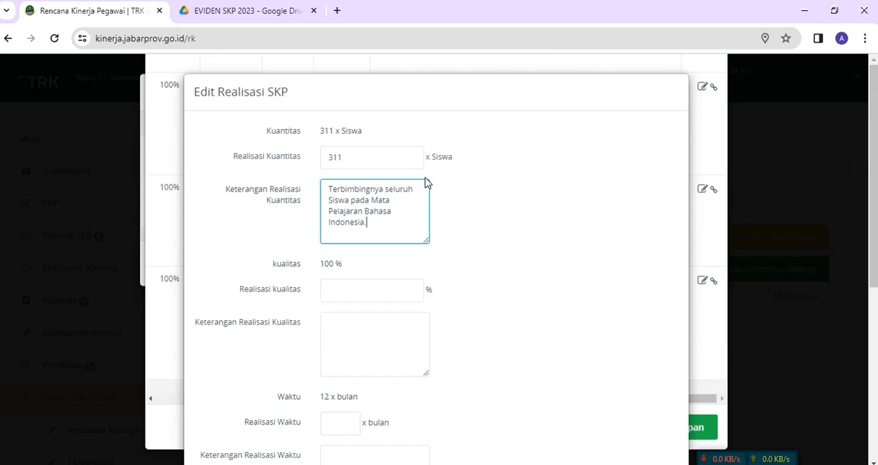
# Step: Set Realisasi kualitas to 100 %
pyautogui.scroll(-1, 424, 185)
pyautogui.click(363, 224)
pyautogui.click(366, 263)
pyautogui.click(352, 275)
# Step: Copy the quantity remark into Keterangan Realisasi Kualitas and extend it to "Terbimbingnya seluruh Siswa pada Mata Pelajaran Bahasa Indonesia dengan baik."
pyautogui.moveTo(328, 124); pyautogui.dragTo(388, 156)
pyautogui.rightClick(351, 133)
pyautogui.click(373, 189)
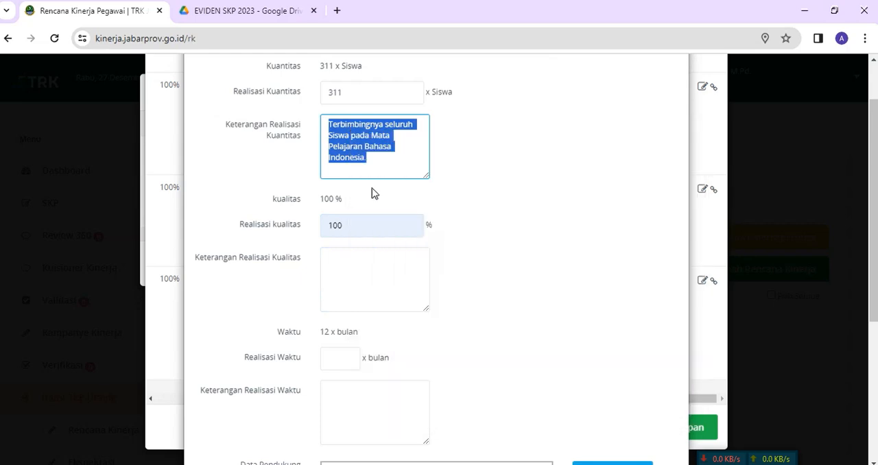
pyautogui.click(352, 267)
pyautogui.hotkey('ctrl', 'v')
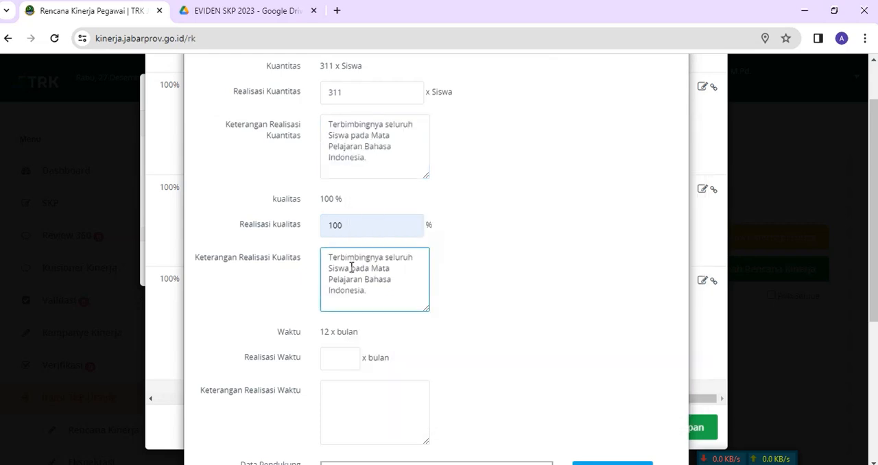
pyautogui.write('dengan baik')
# Step: Set Realisasi Waktu to 12 bulan and its Keterangan to "Terbimbingnya seluruh Siswa pada Mata Pelajaran Bahasa Indonesia sesuai dengan waktu yang telah ditentukan."
pyautogui.scroll(-2, 371, 268)
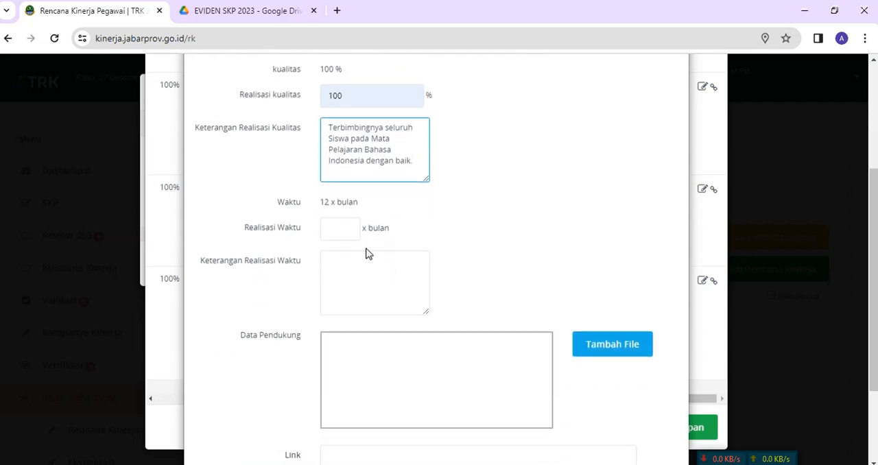
pyautogui.click(346, 234)
pyautogui.write('12')
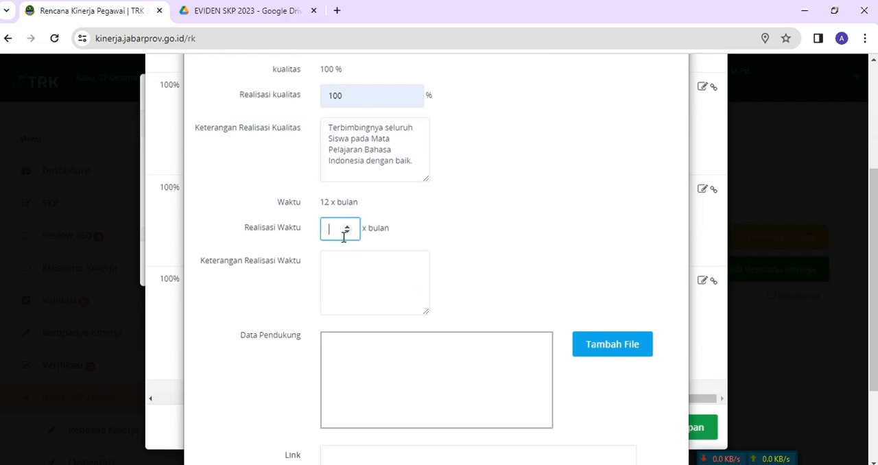
pyautogui.click(341, 260)
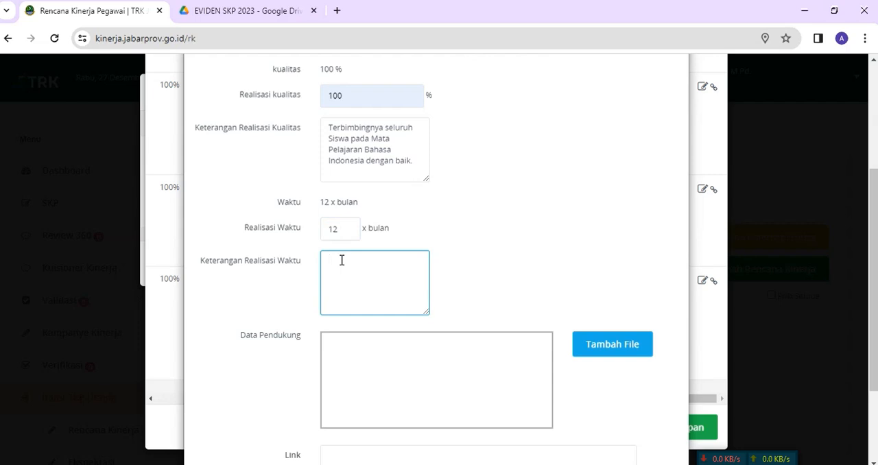
pyautogui.hotkey('ctrl', 'v')
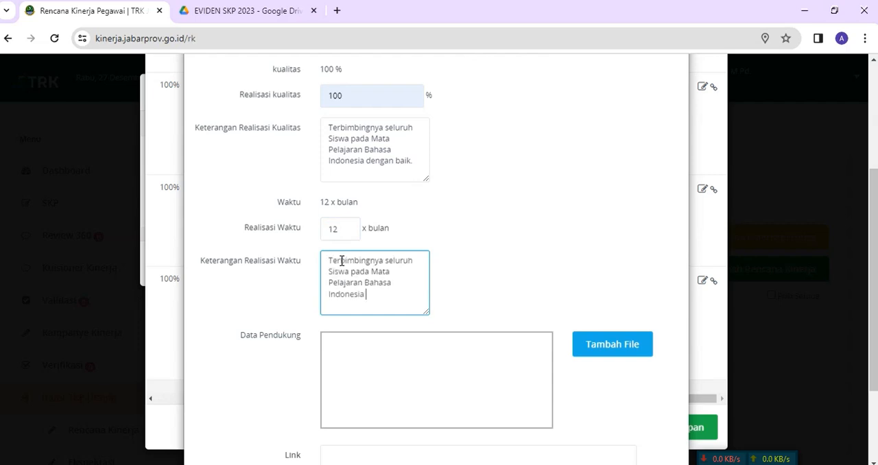
pyautogui.write('sesuai dengan waktu yang te')
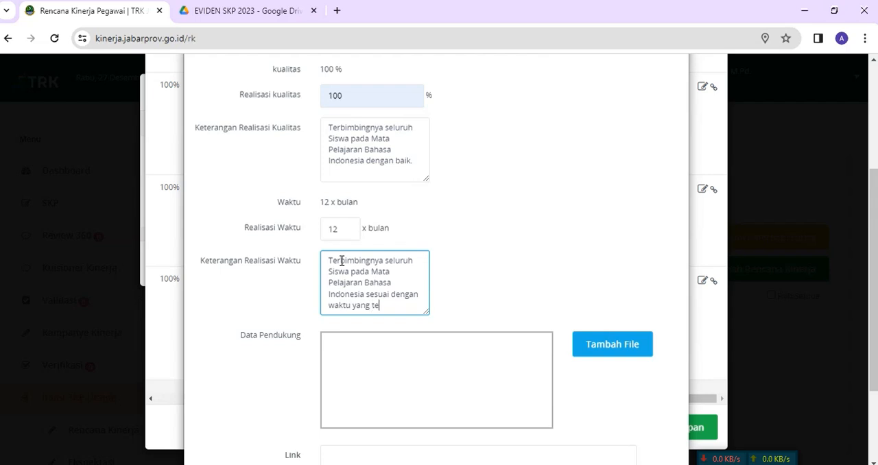
pyautogui.write('lah ditentukan.')
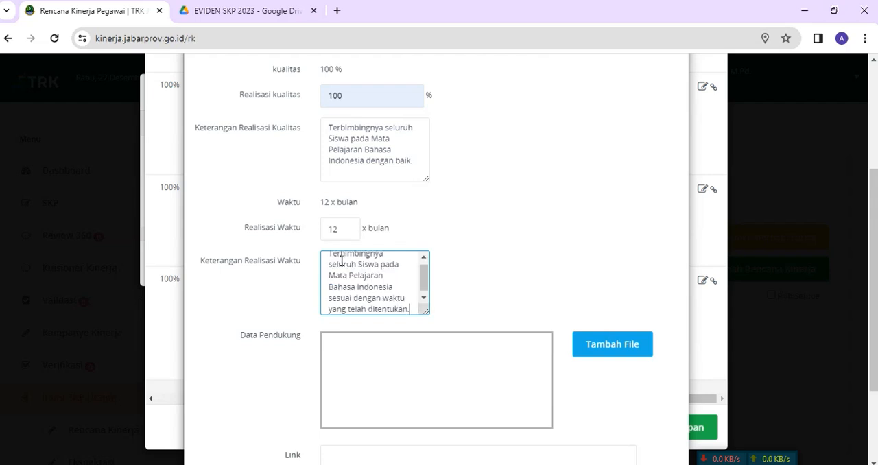
# Step: Switch to the FILE LINK EVIDEN document in Word and copy the Drive folder link under RENCANA KINERJA 4
pyautogui.scroll(-2, 378, 305)
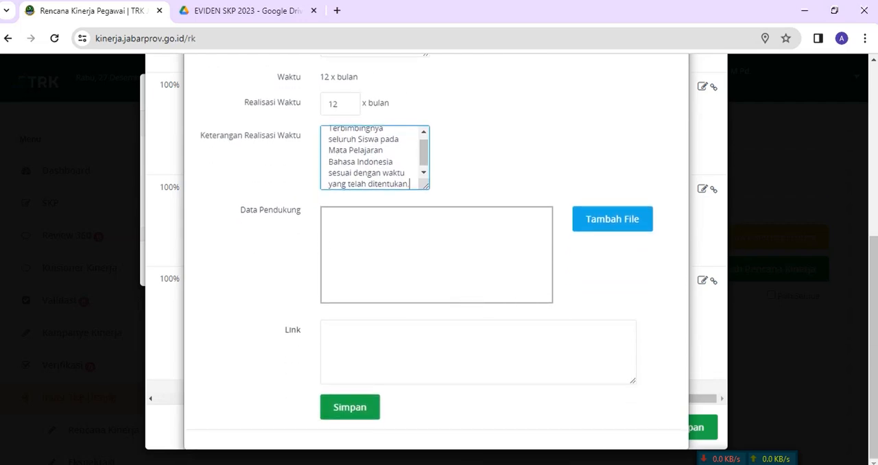
pyautogui.hotkey('alt', 'Tab')
pyautogui.moveTo(229, 352); pyautogui.dragTo(321, 364)
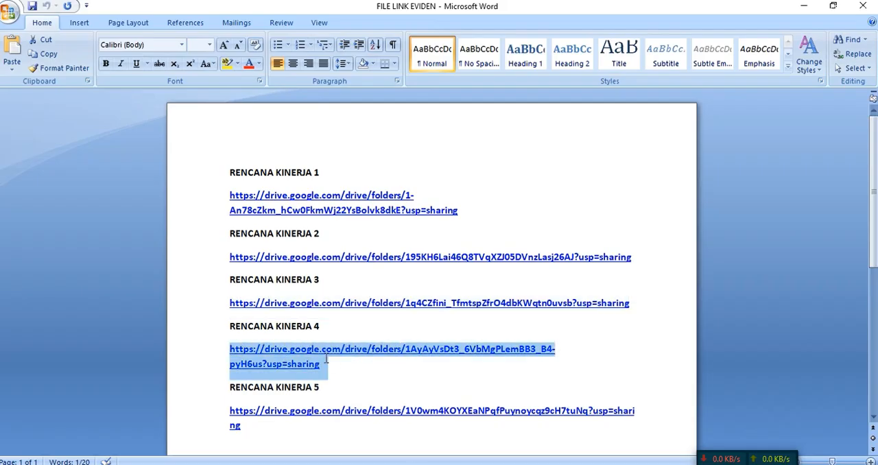
pyautogui.rightClick(287, 363)
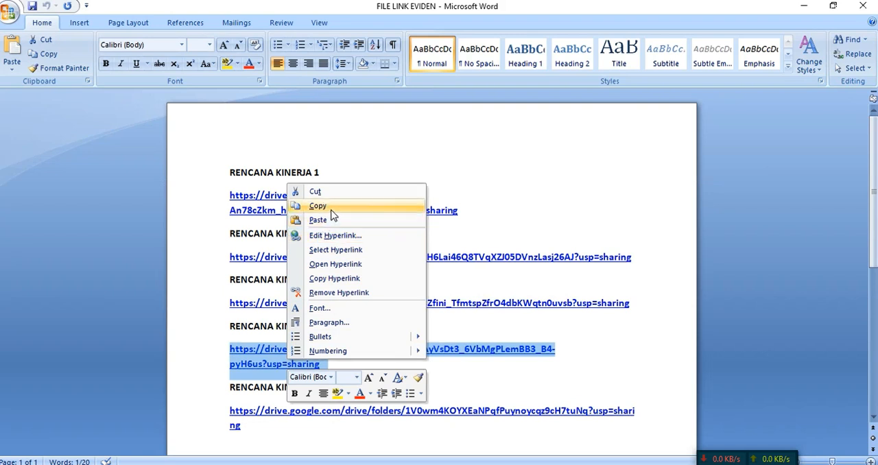
pyautogui.click(332, 206)
# Step: Return to Chrome, paste the Drive link as the fourth plan's Link, review the entries, and save the realization
pyautogui.hotkey('alt', 'Tab')
pyautogui.click(344, 330)
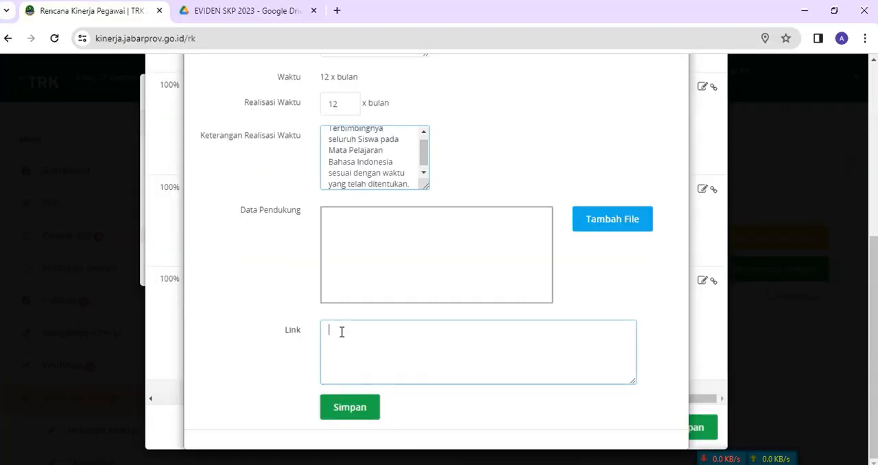
pyautogui.hotkey('ctrl', 'v')
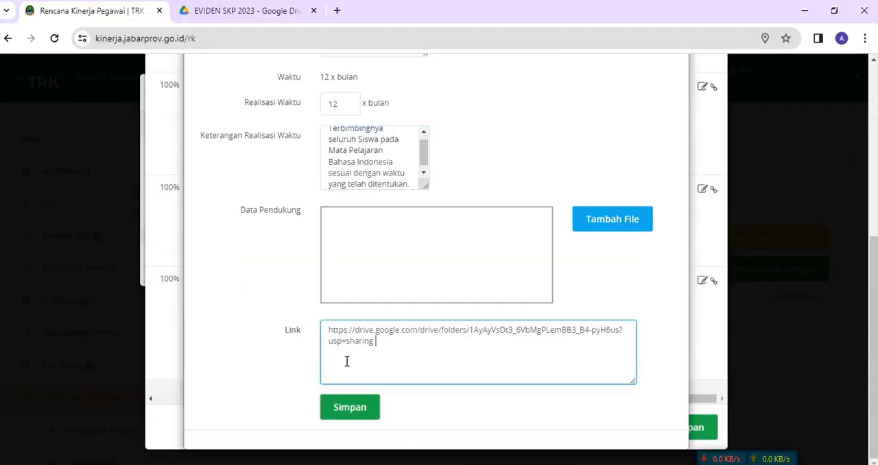
pyautogui.scroll(3, 392, 310)
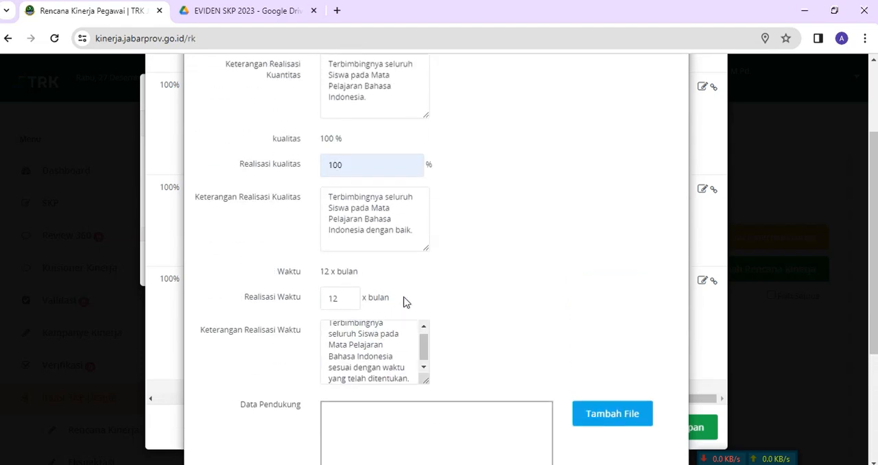
pyautogui.scroll(2, 420, 304)
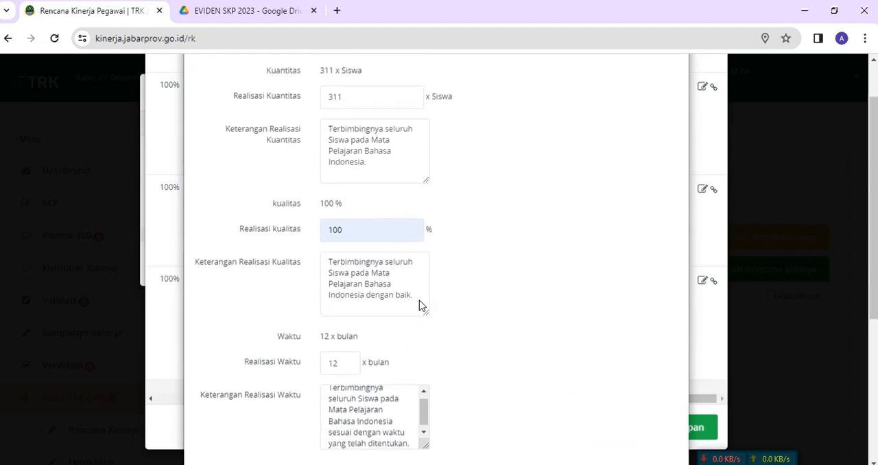
pyautogui.scroll(-2, 419, 300)
pyautogui.scroll(-3, 421, 300)
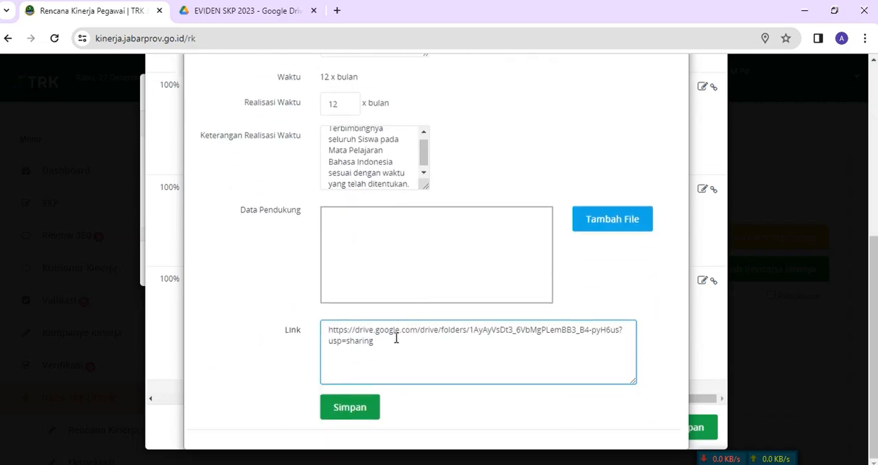
pyautogui.click(344, 408)
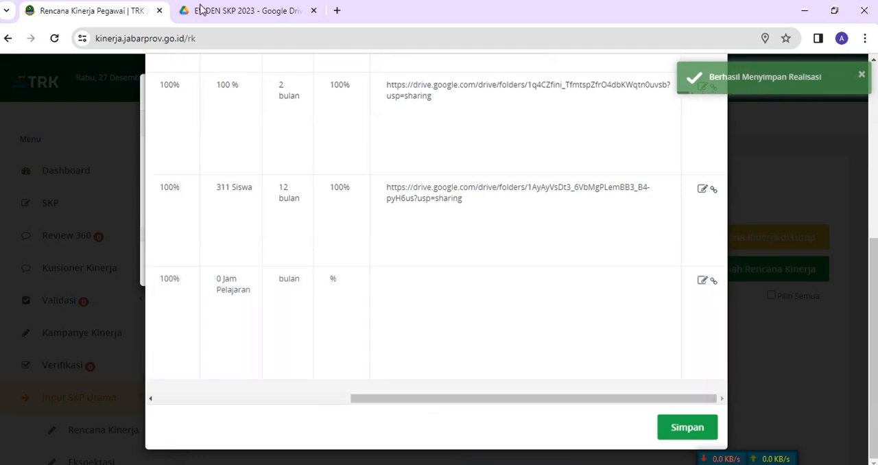
pyautogui.click(204, 11)
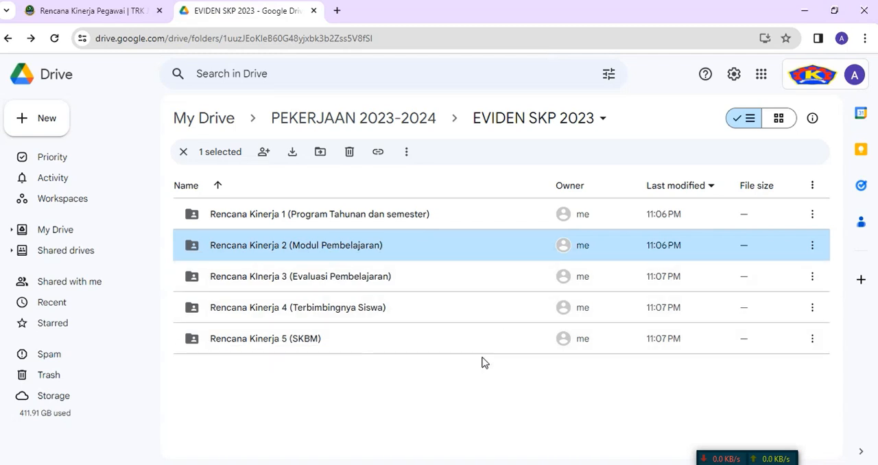
pyautogui.click(95, 13)
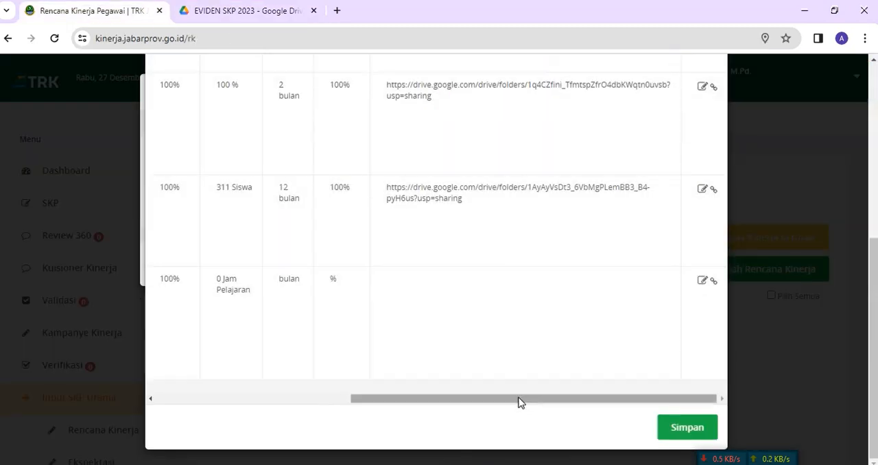
# Step: Copy the fifth plan's text about Siswa Kelas X and XII receiving Materi Pembelajaran Mata Pelajaran Bahasa Indonesia
pyautogui.moveTo(519, 401); pyautogui.dragTo(304, 407)
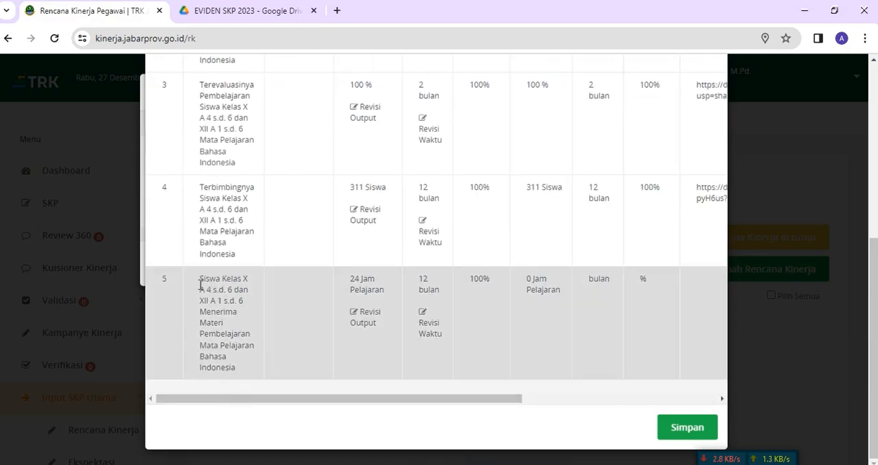
pyautogui.moveTo(200, 280); pyautogui.dragTo(241, 377)
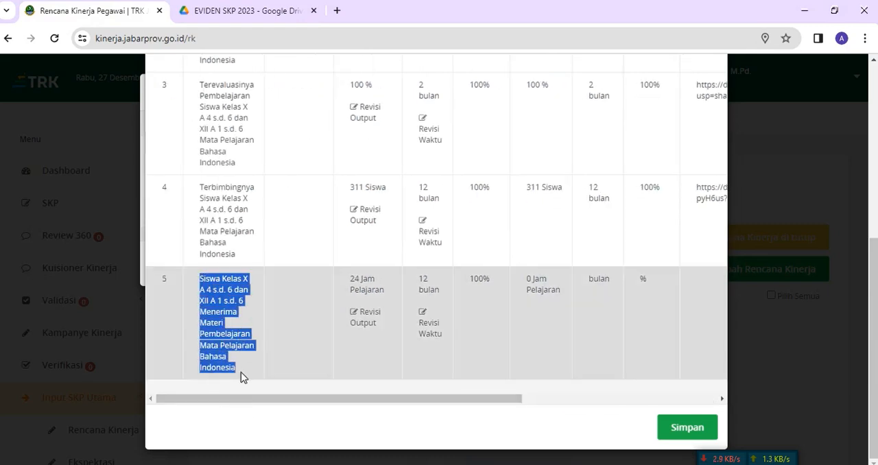
pyautogui.rightClick(208, 310)
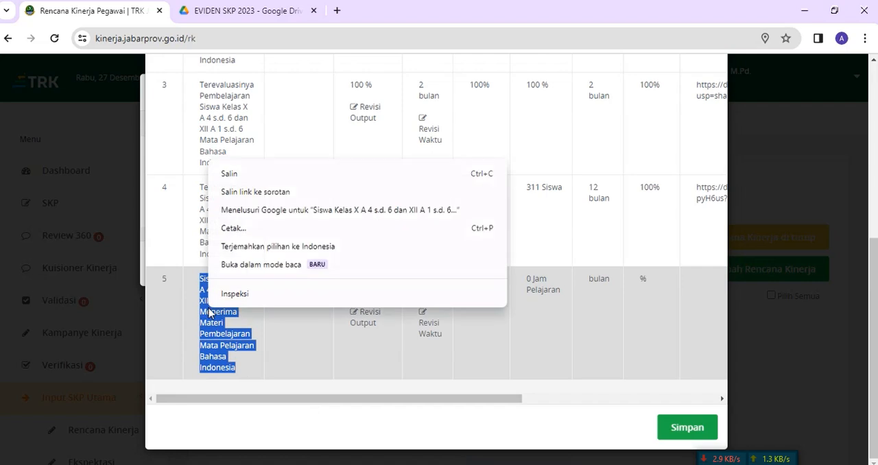
pyautogui.click(238, 178)
pyautogui.moveTo(379, 401); pyautogui.dragTo(602, 407)
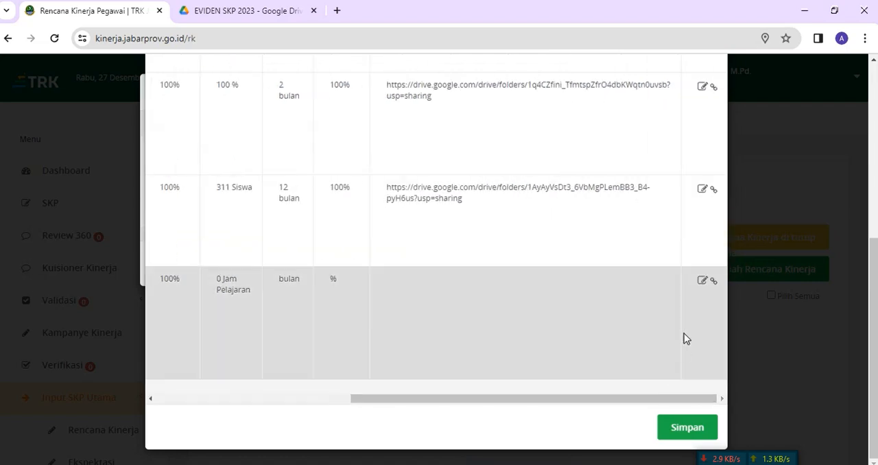
# Step: Open the fifth plan's realization for editing, set Realisasi Kuantitas to 24 Jam Pelajaran, and paste the plan text into Keterangan Realisasi Kuantitas
pyautogui.click(701, 283)
pyautogui.click(386, 157)
pyautogui.write('24')
pyautogui.click(391, 188)
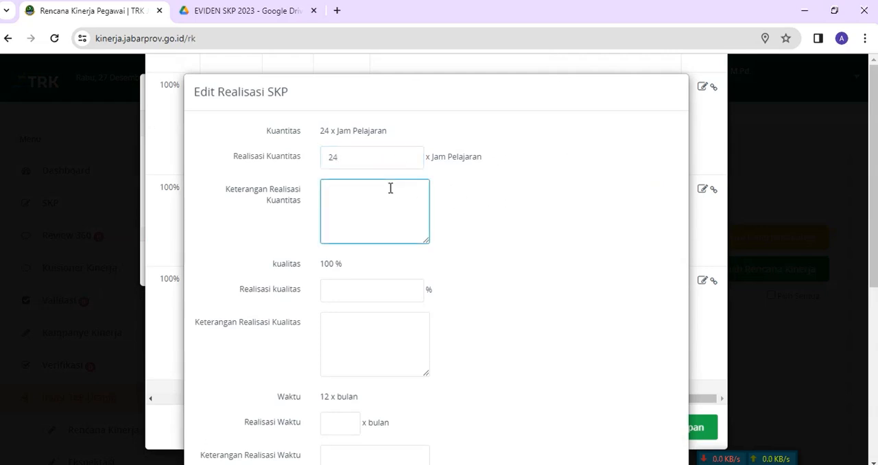
pyautogui.hotkey('ctrl', 'v')
pyautogui.scroll(1, 391, 192)
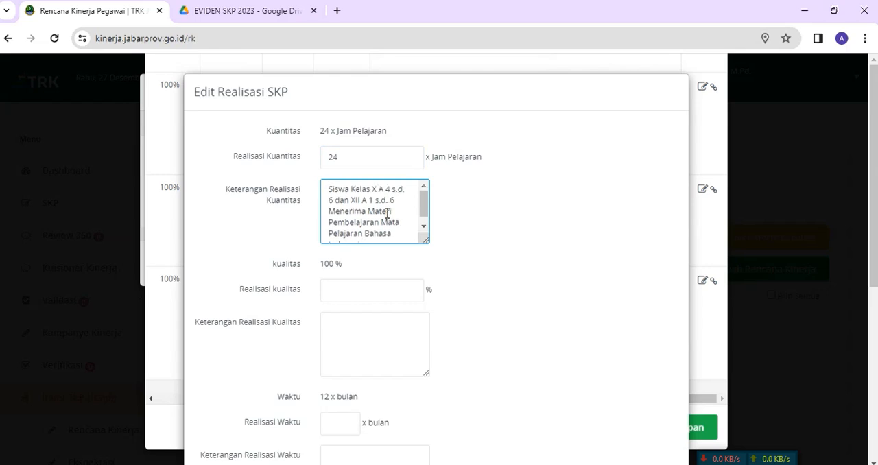
# Step: Shorten the fifth plan's Keterangan Realisasi Kuantitas to "Siswa menerima materi Pembelajaran Mata Pelajaran Bahasa Indonesia."
pyautogui.moveTo(350, 191); pyautogui.dragTo(394, 201)
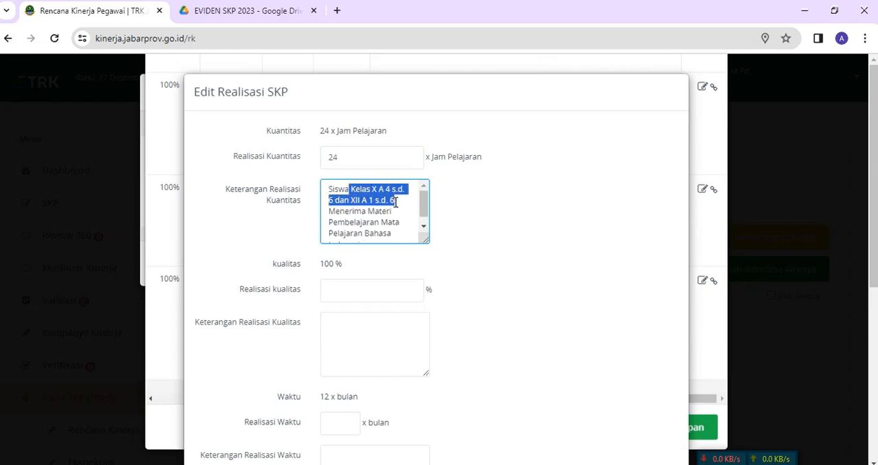
pyautogui.press('BackSpace')
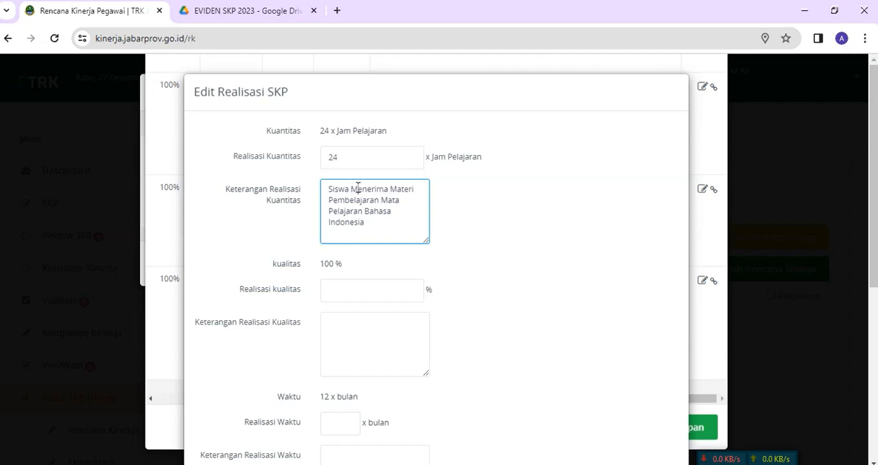
pyautogui.press('Delete')
pyautogui.write('m')
pyautogui.press('Delete')
pyautogui.write('m')
pyautogui.click(408, 234)
pyautogui.write('sesuai den')
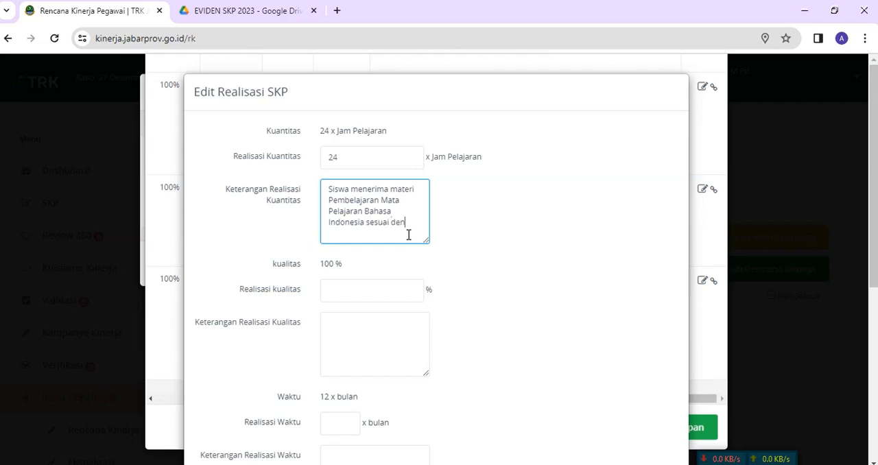
pyautogui.press('BackSpace')
pyautogui.press('BackSpace')
pyautogui.press('BackSpace')
pyautogui.press('BackSpace')
pyautogui.press('BackSpace')
pyautogui.press('BackSpace')
pyautogui.press('BackSpace')
# Step: Set Realisasi kualitas to 100% and reuse the quantity note for Keterangan Realisasi Kualitas, ending it with "dengan baik."
pyautogui.scroll(-1, 411, 222)
pyautogui.click(378, 225)
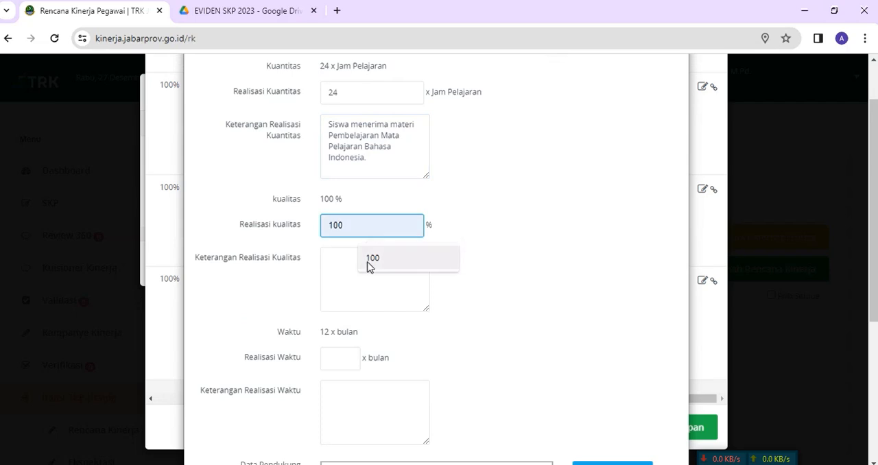
pyautogui.moveTo(329, 124); pyautogui.dragTo(392, 155)
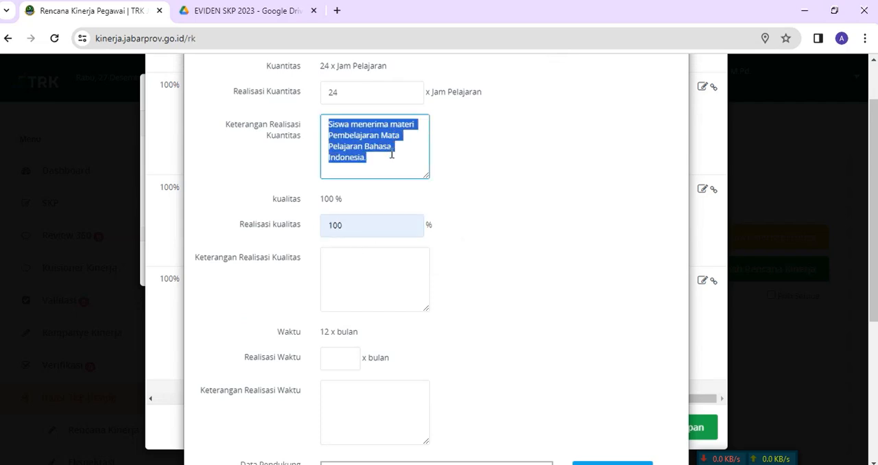
pyautogui.rightClick(338, 132)
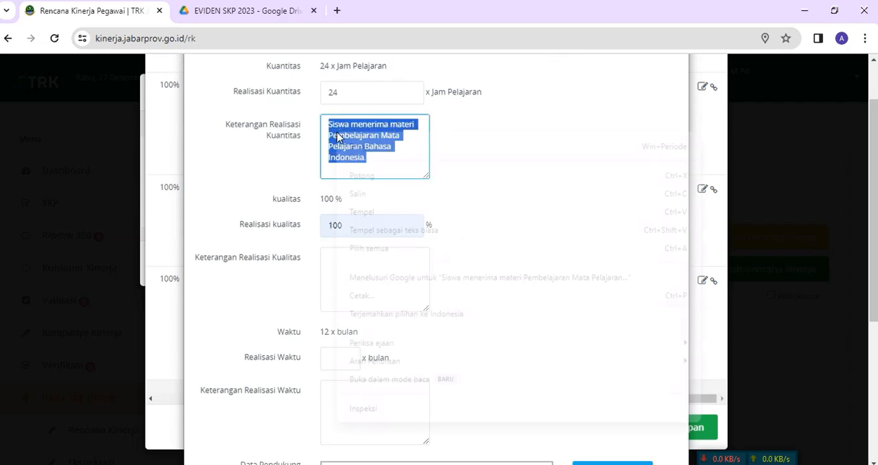
pyautogui.click(354, 195)
pyautogui.click(337, 282)
pyautogui.hotkey('ctrl', 'v')
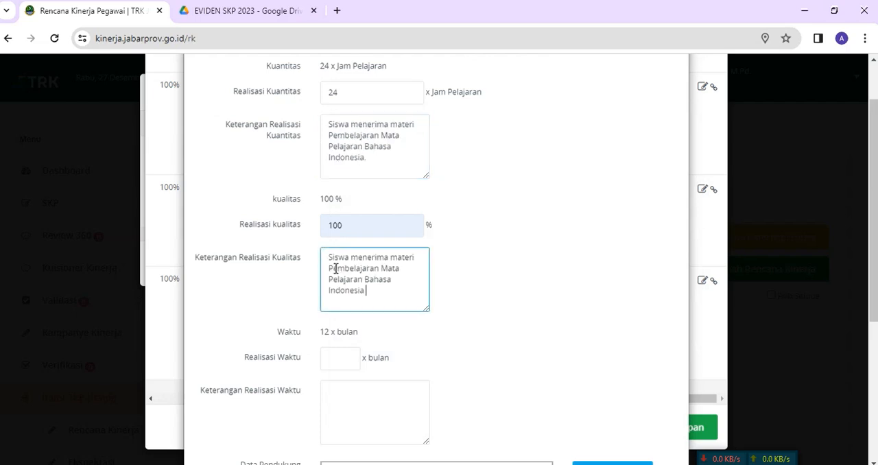
pyautogui.write('dengan baik.')
# Step: Set Realisasi Waktu to 12 bulan and reuse the note for Keterangan Realisasi Waktu, ending with "sesuai dengan waktu dan jadwal yang telah ditetapkan."
pyautogui.scroll(-2, 347, 275)
pyautogui.click(346, 228)
pyautogui.write('1')
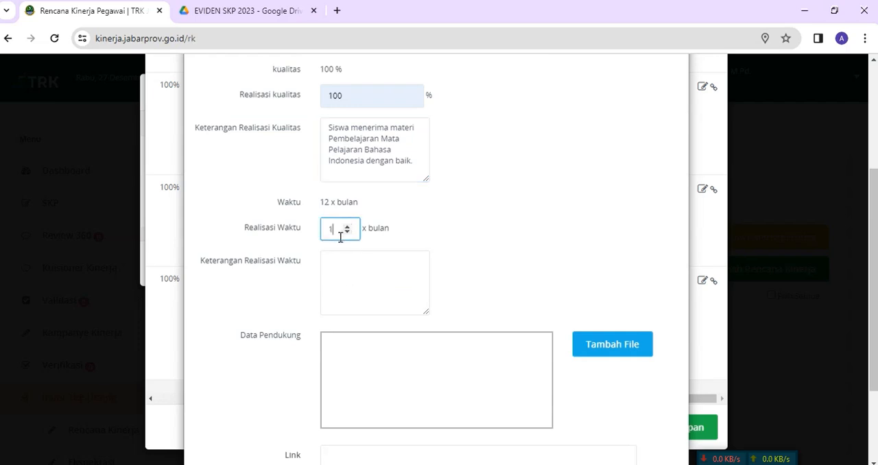
pyautogui.click(366, 270)
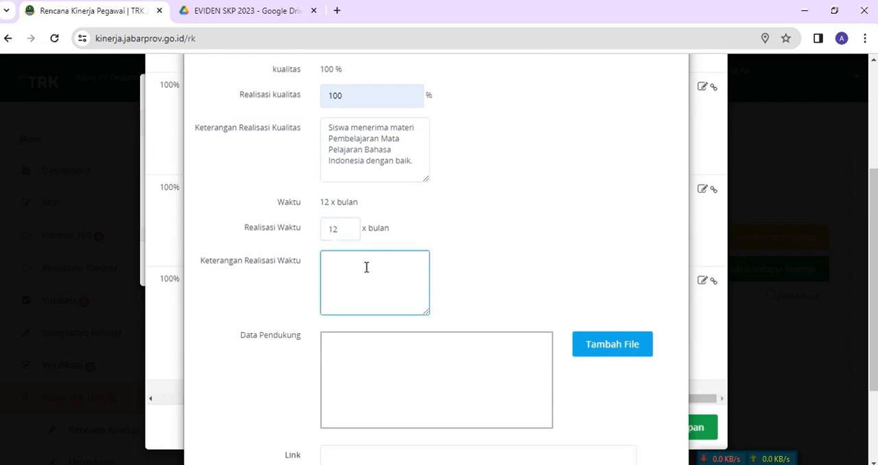
pyautogui.hotkey('ctrl', 'v')
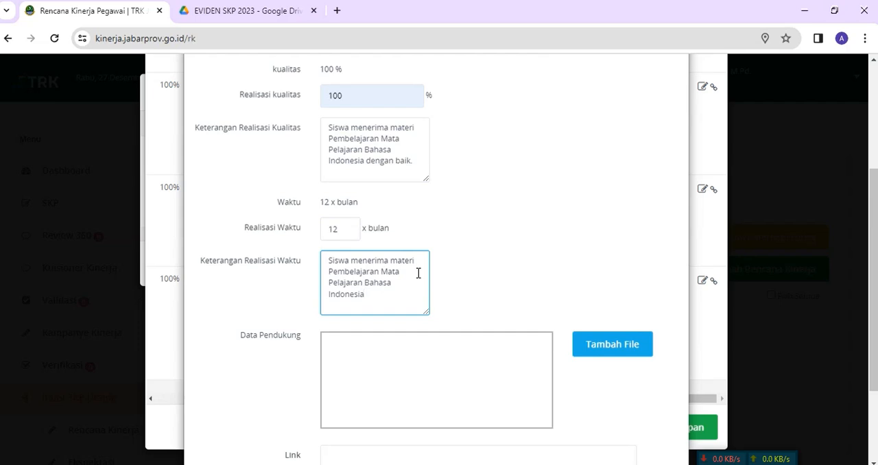
pyautogui.write('sesuai dengan')
pyautogui.write('waktu yang')
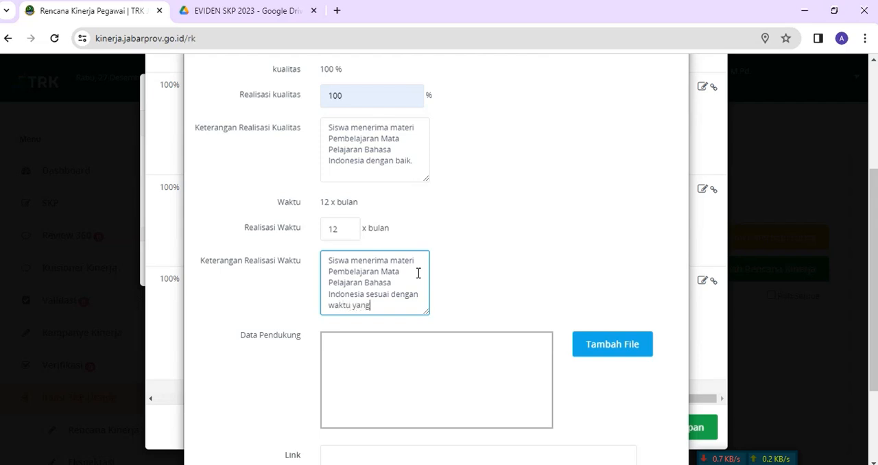
pyautogui.write(' jadwal yang telah ditetapkan.')
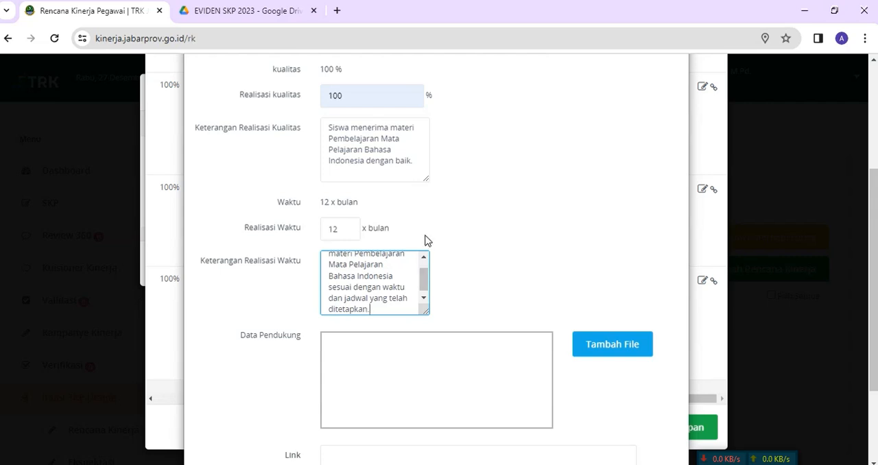
# Step: Switch to the FILE LINK EVIDEN document in Word and copy the Drive folder link under RENCANA KINERJA 5
pyautogui.scroll(-2, 426, 240)
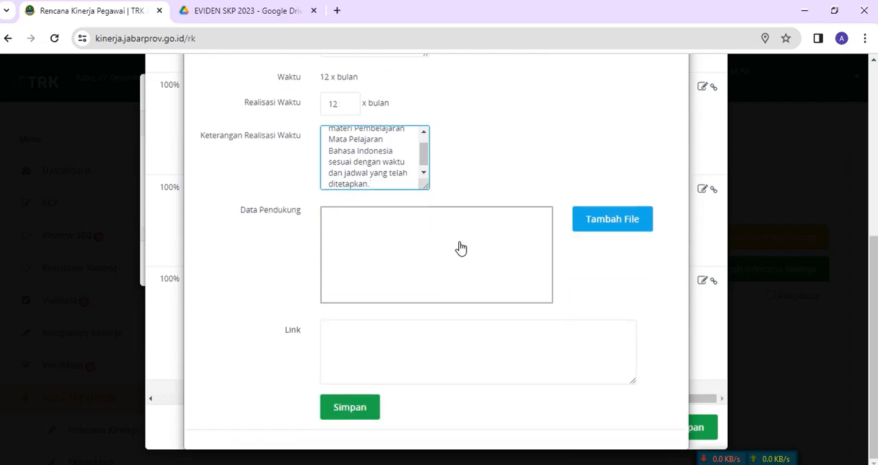
pyautogui.hotkey('alt', 'Tab')
pyautogui.scroll(-2, 413, 358)
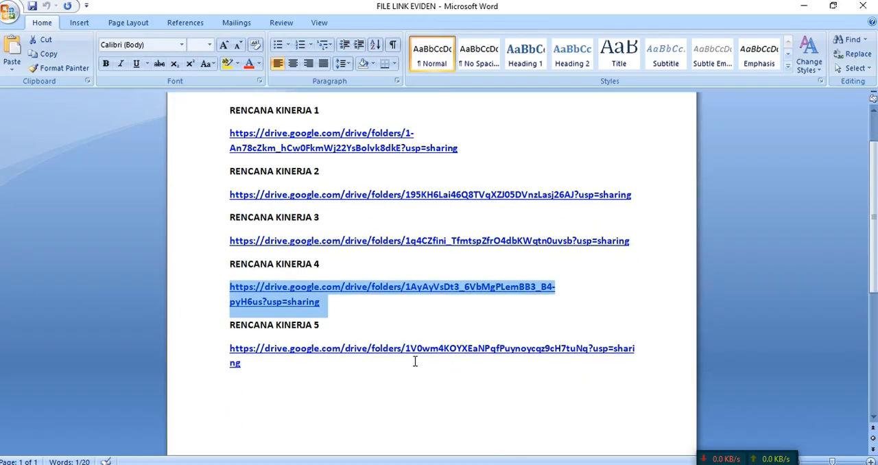
pyautogui.moveTo(225, 348); pyautogui.dragTo(255, 359)
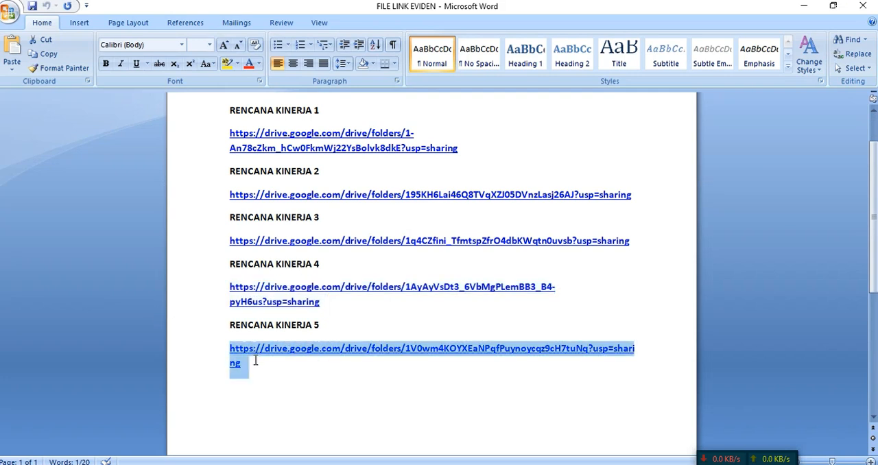
pyautogui.rightClick(240, 351)
pyautogui.click(271, 197)
# Step: Return to Chrome, paste the Drive link as the fifth plan's Link, review the entries, and save the realization
pyautogui.hotkey('alt', 'Tab')
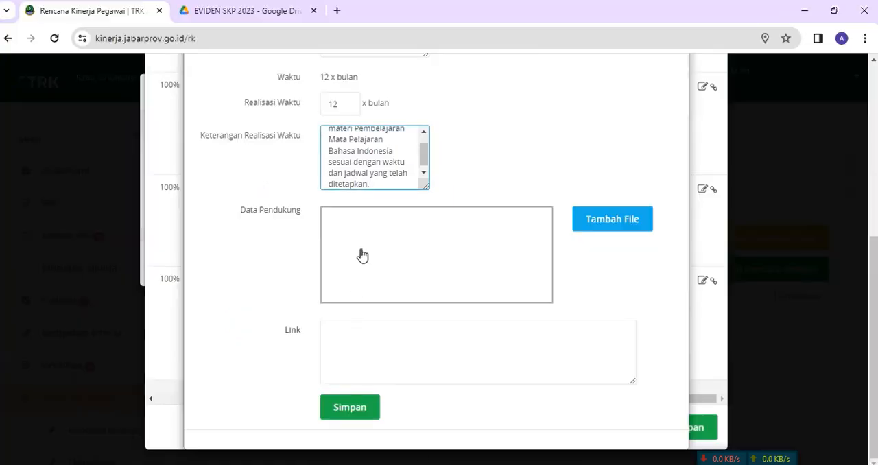
pyautogui.click(334, 339)
pyautogui.hotkey('ctrl', 'v')
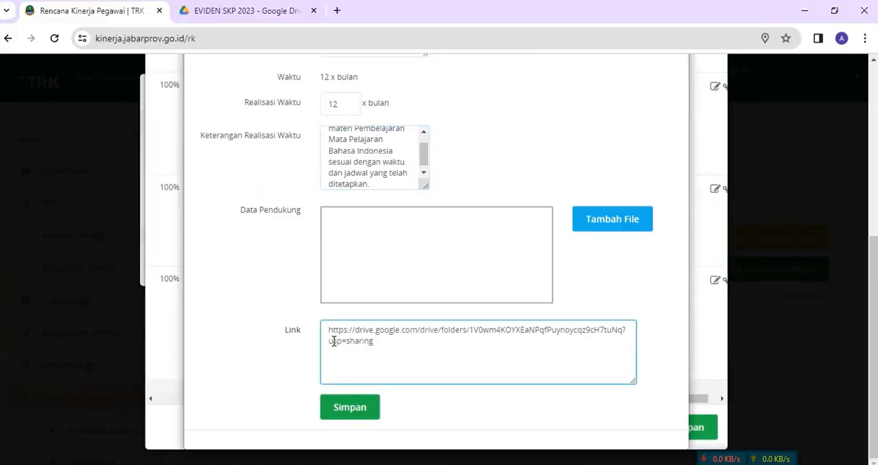
pyautogui.scroll(5, 398, 294)
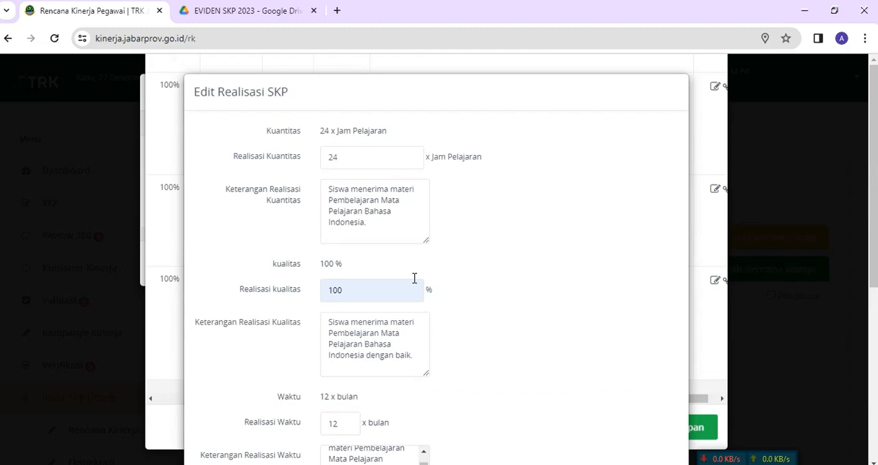
pyautogui.scroll(-5, 395, 312)
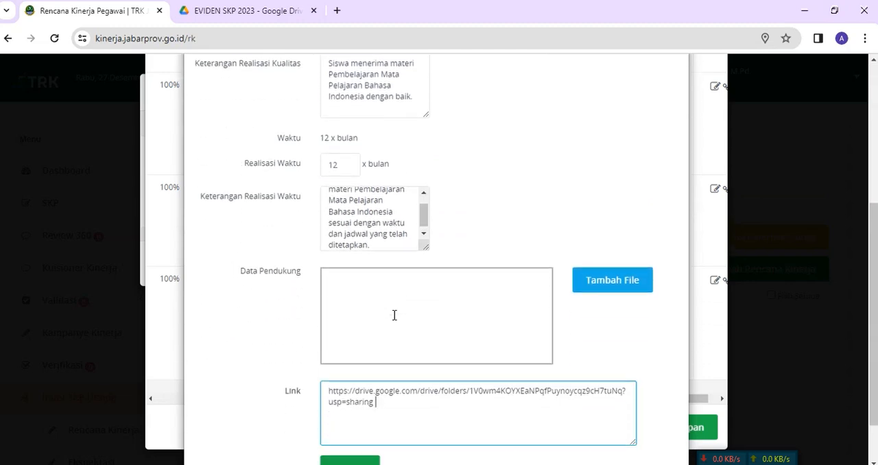
pyautogui.click(338, 400)
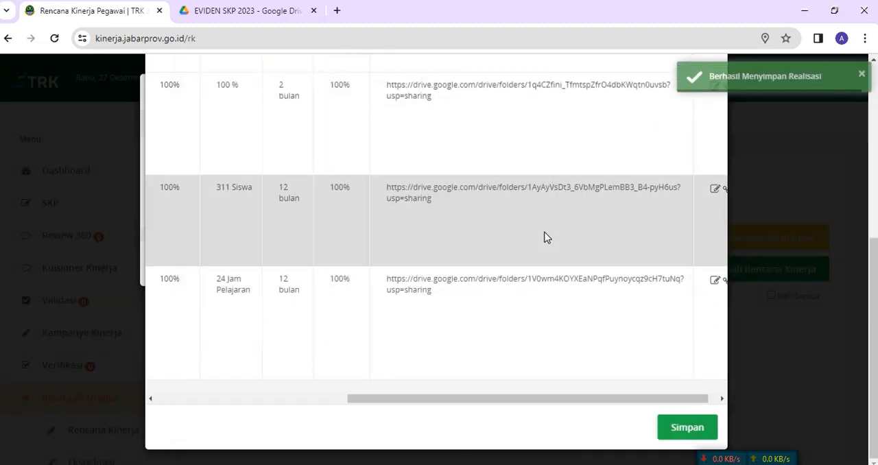
# Step: Look at the first plan's Revisi Output and Revisi Waktu forms, closing each without entering a value
pyautogui.moveTo(492, 400); pyautogui.dragTo(314, 392)
pyautogui.scroll(5, 338, 298)
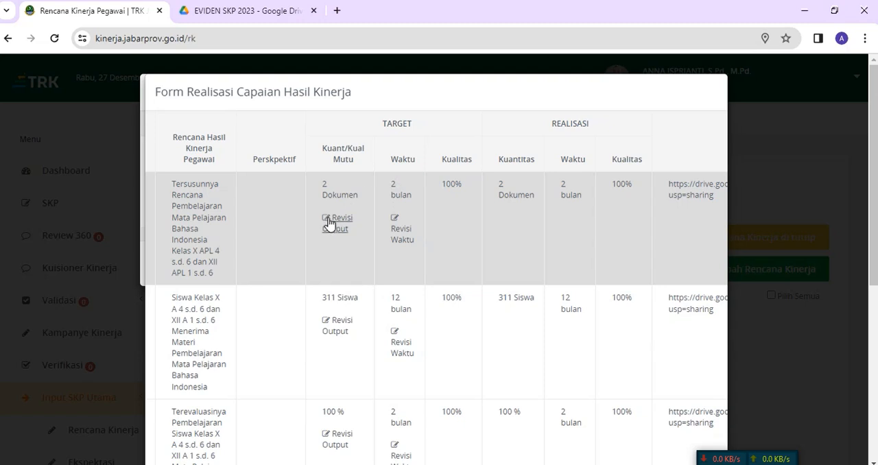
pyautogui.click(337, 226)
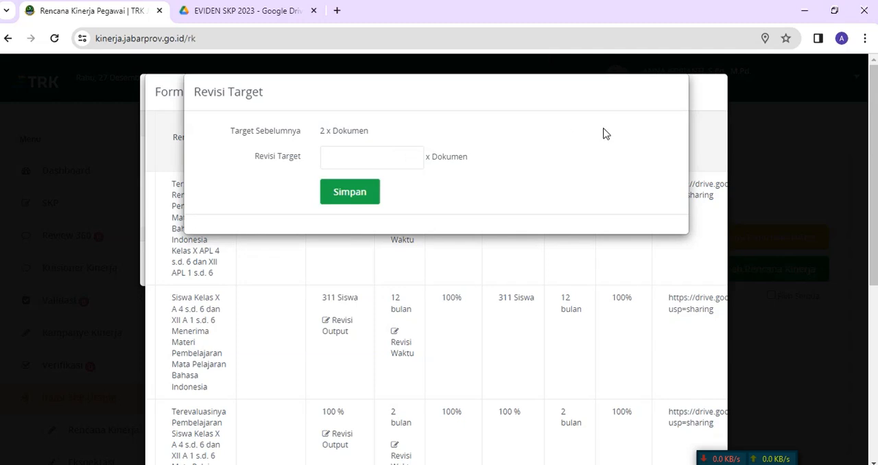
pyautogui.click(434, 297)
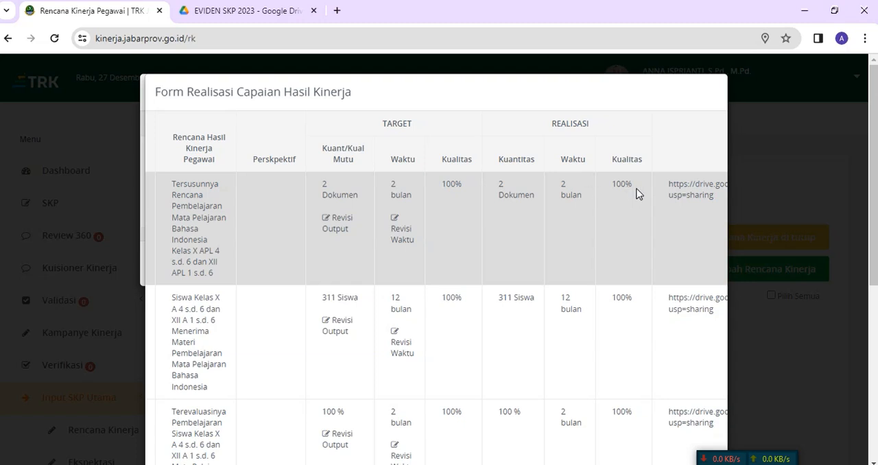
pyautogui.scroll(-1, 614, 220)
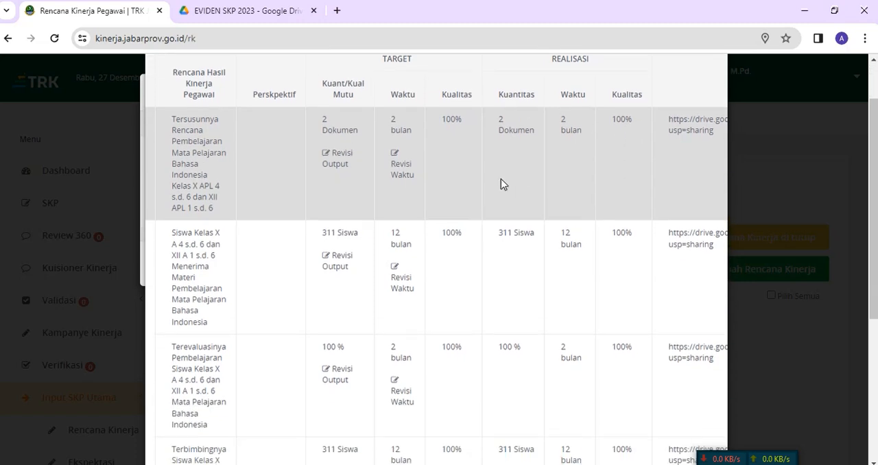
pyautogui.click(399, 167)
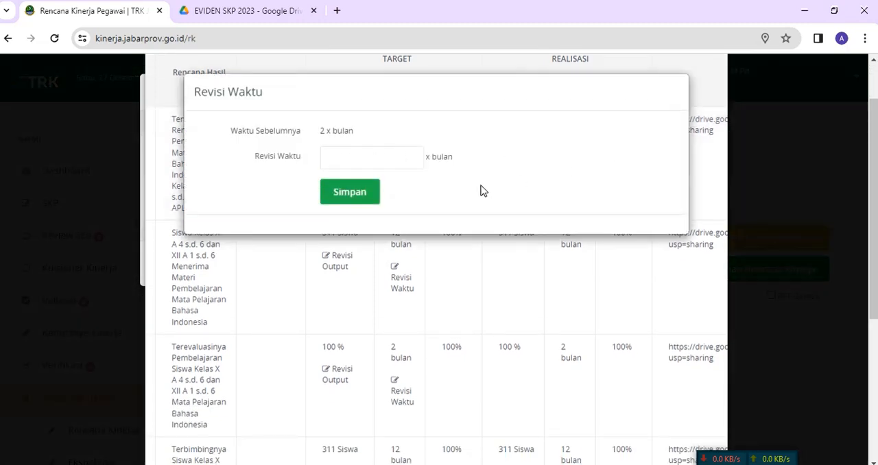
pyautogui.click(581, 293)
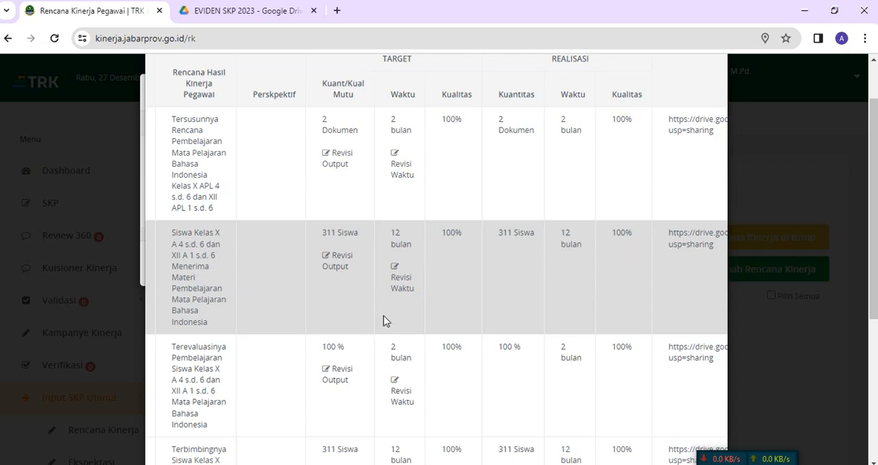
# Step: Compare the Target and Realisasi values of every plan in the Form Realisasi Capaian Hasil Kinerja
pyautogui.scroll(-2, 385, 320)
pyautogui.scroll(2, 385, 312)
pyautogui.scroll(-2, 386, 309)
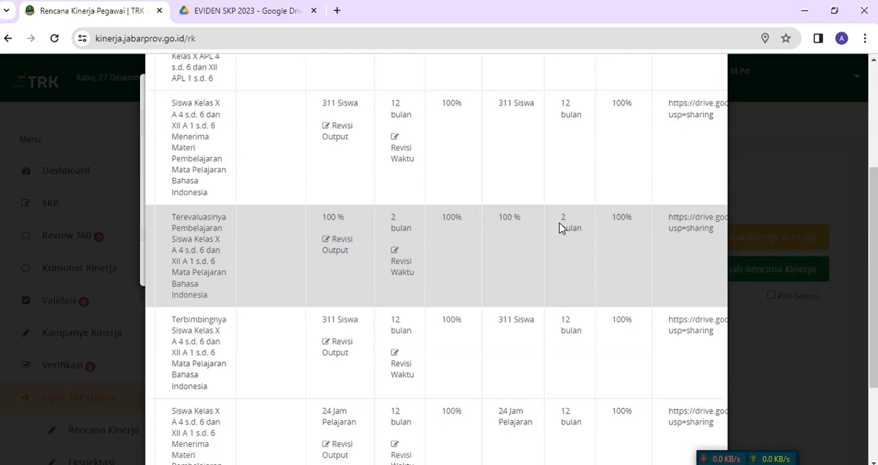
pyautogui.scroll(-2, 577, 254)
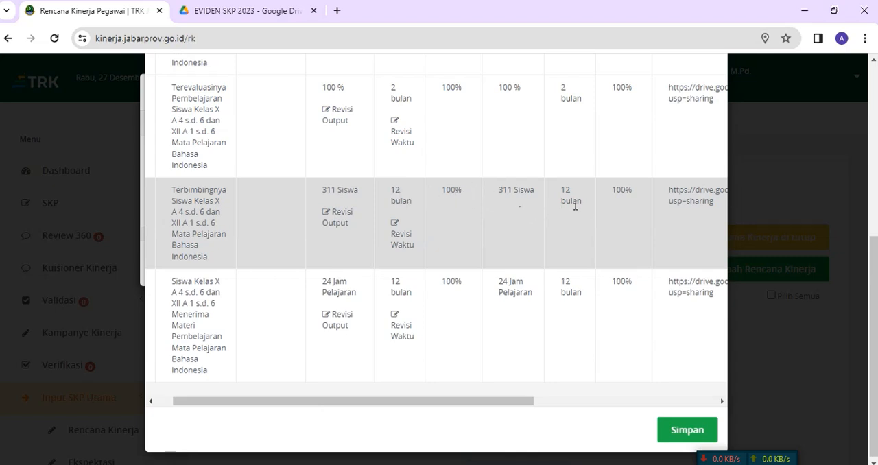
pyautogui.scroll(-1, 574, 247)
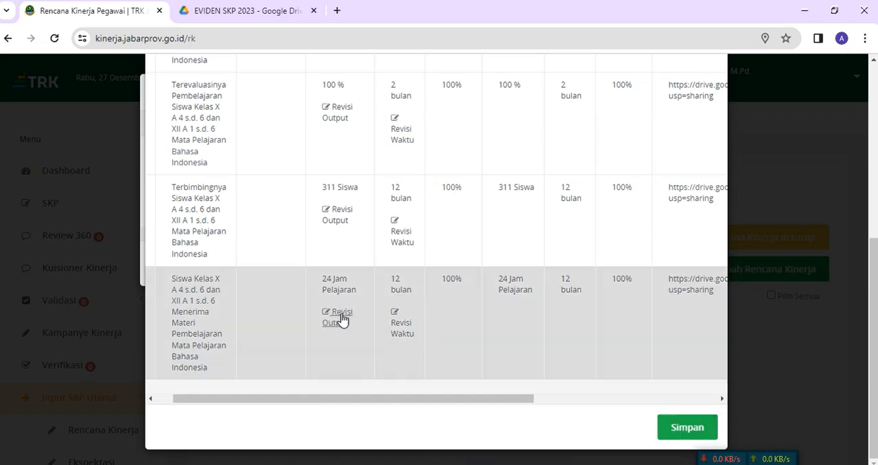
# Step: Try revising the fifth plan's output target to 36 Jam Pelajaran, clear the value, and close the form without saving
pyautogui.click(341, 318)
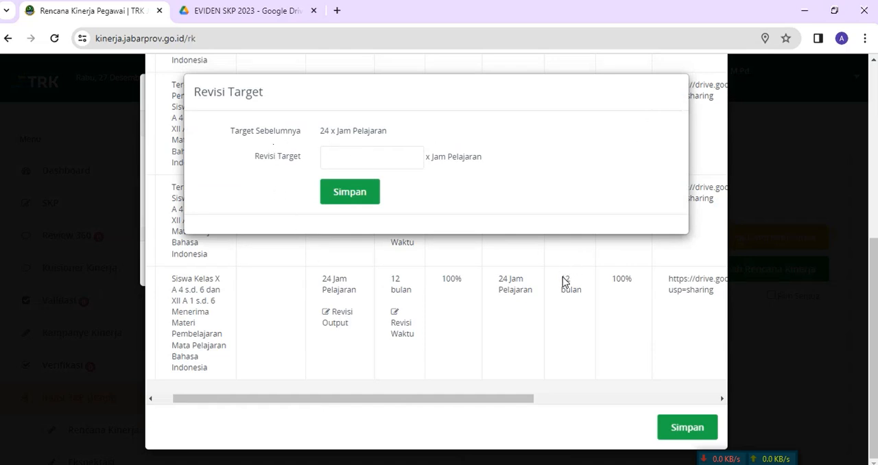
pyautogui.click(373, 156)
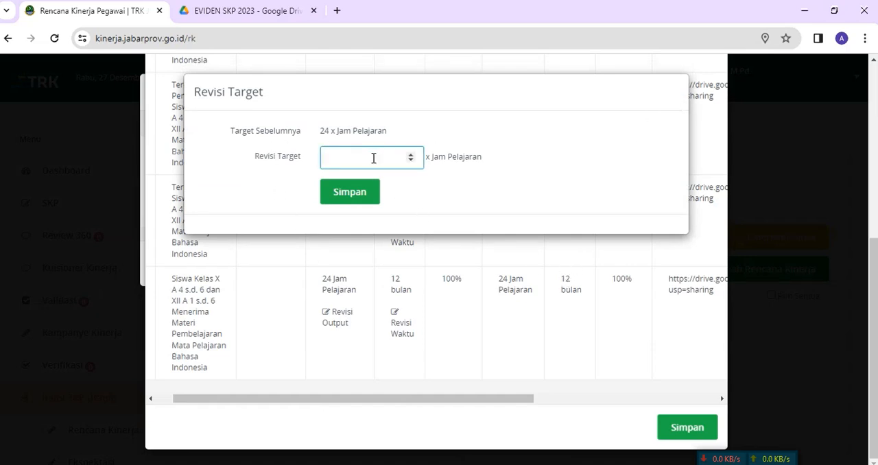
pyautogui.write('6')
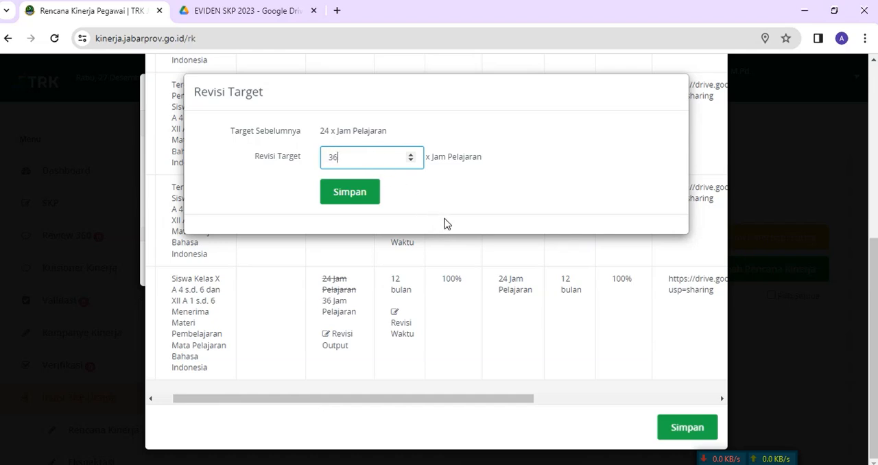
pyautogui.press('BackSpace')
pyautogui.press('BackSpace')
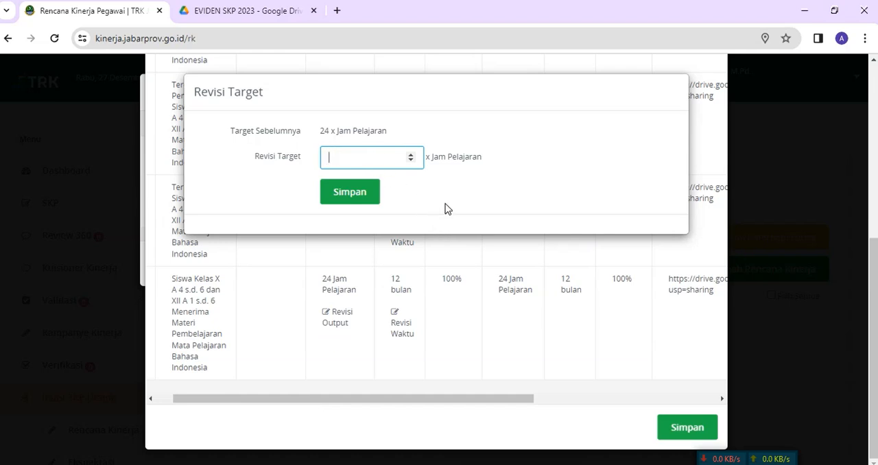
pyautogui.click(545, 342)
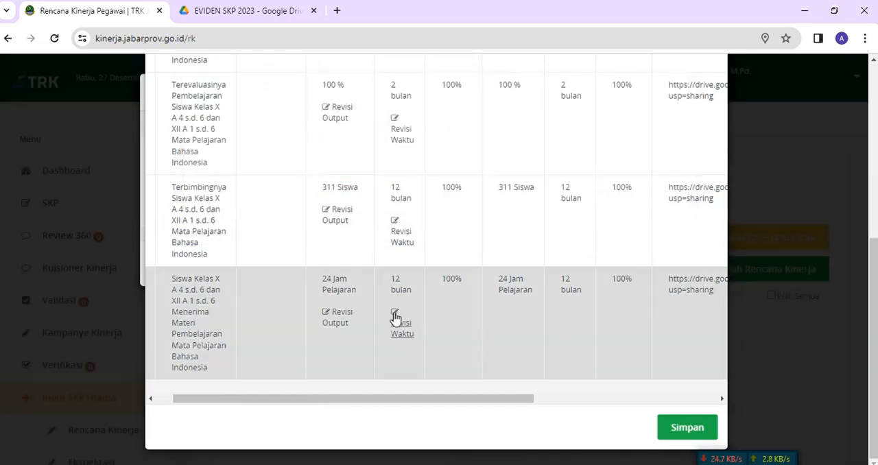
# Step: Look at the fifth plan's Revisi Waktu form and close it without entering a value
pyautogui.click(395, 320)
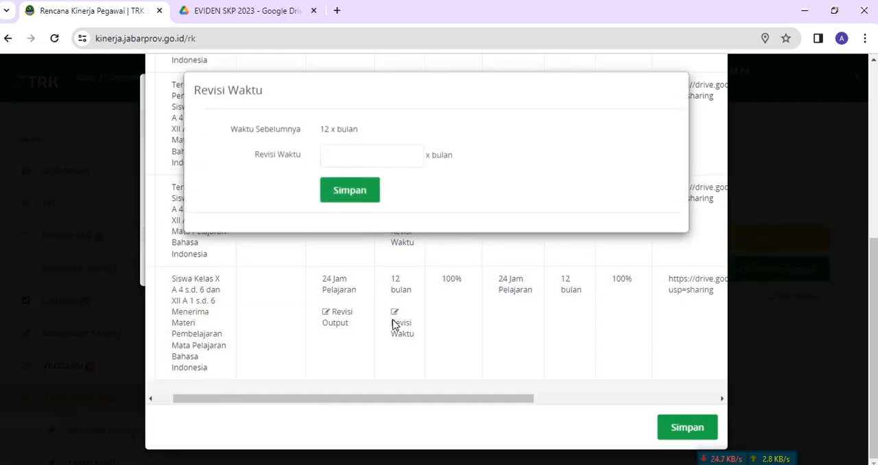
pyautogui.click(348, 152)
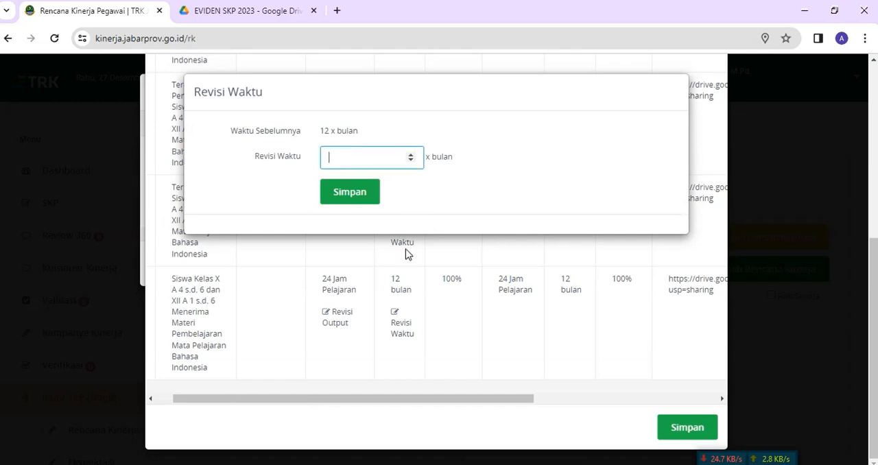
pyautogui.click(466, 315)
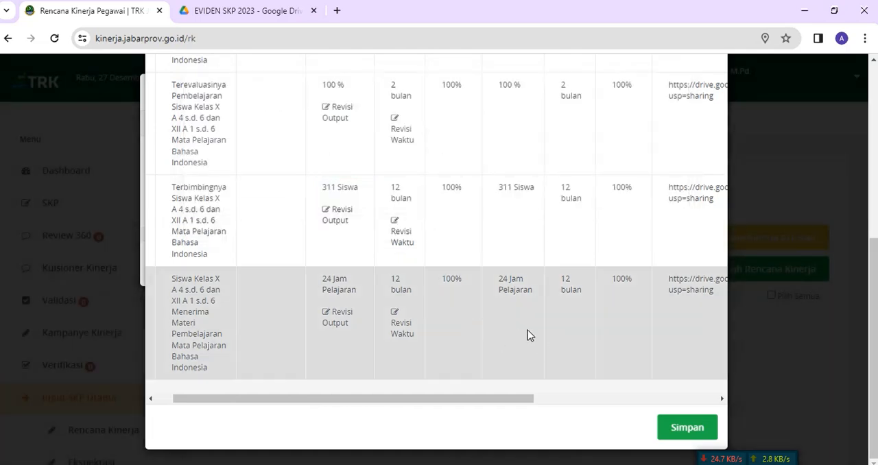
# Step: Check that each of the five plans has its Drive evidence link under File Laporan in the realization form
pyautogui.moveTo(459, 398); pyautogui.dragTo(628, 405)
pyautogui.scroll(5, 532, 350)
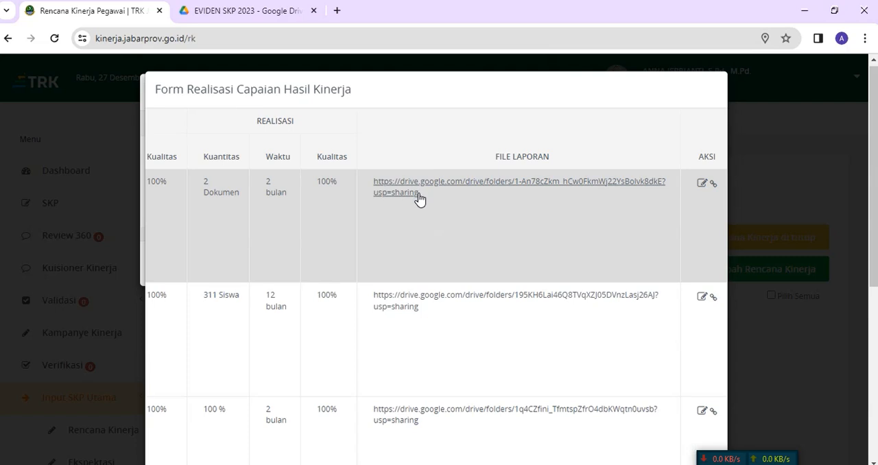
pyautogui.scroll(-2, 410, 308)
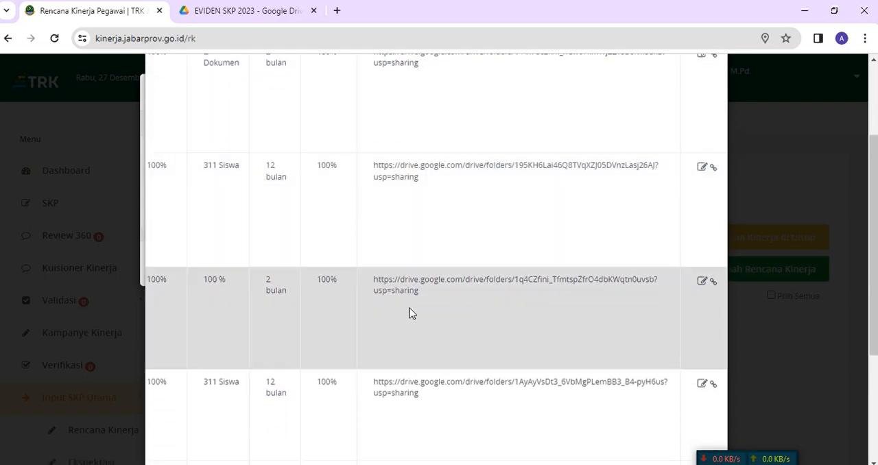
pyautogui.scroll(1, 410, 308)
pyautogui.scroll(-3, 409, 308)
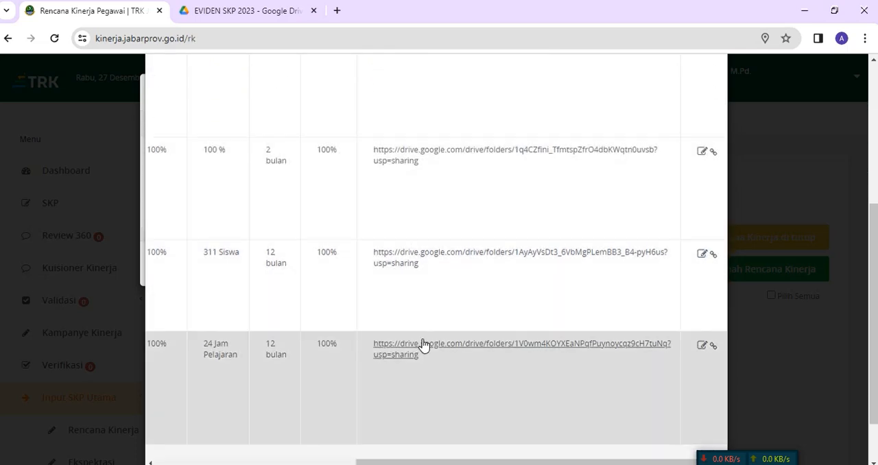
pyautogui.scroll(-1, 496, 389)
pyautogui.click(440, 398)
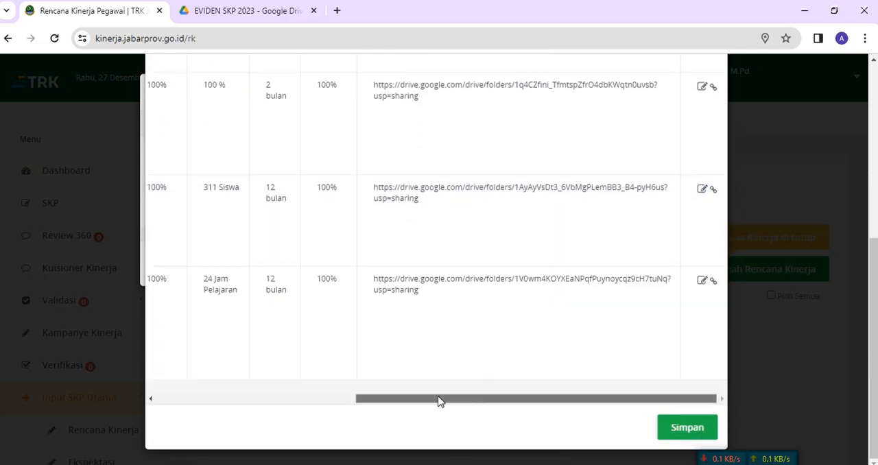
# Step: Open the first plan's realization entry for editing
pyautogui.scroll(5, 569, 300)
pyautogui.click(701, 184)
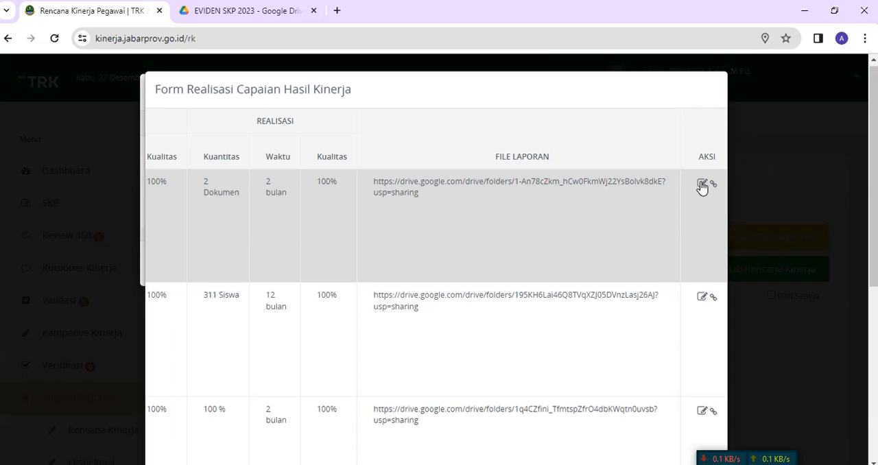
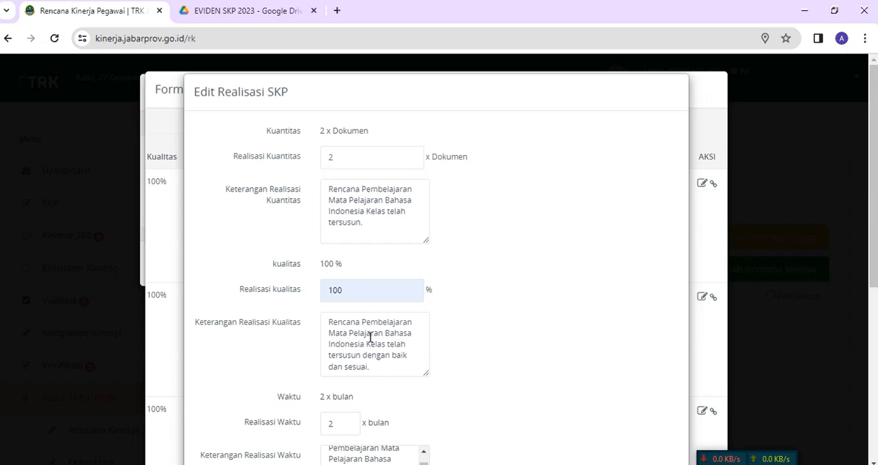
# Step: Review the first plan's realization values, descriptions and Drive link, and save the entry
pyautogui.scroll(-3, 375, 333)
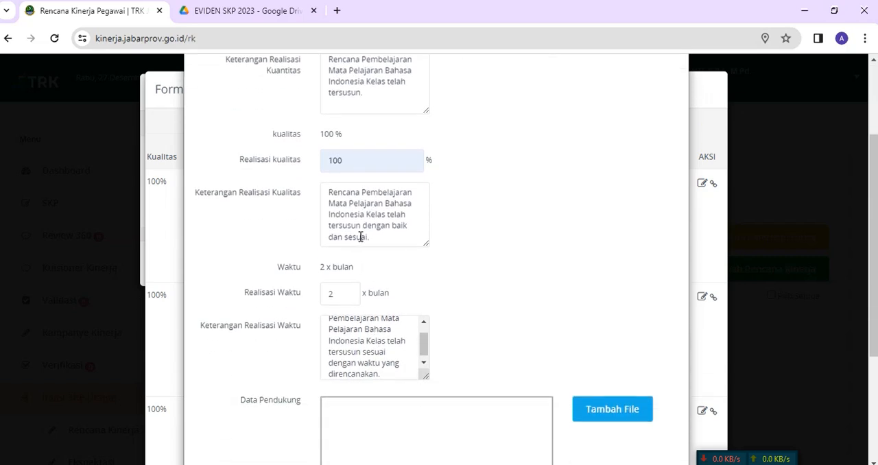
pyautogui.scroll(-2, 391, 276)
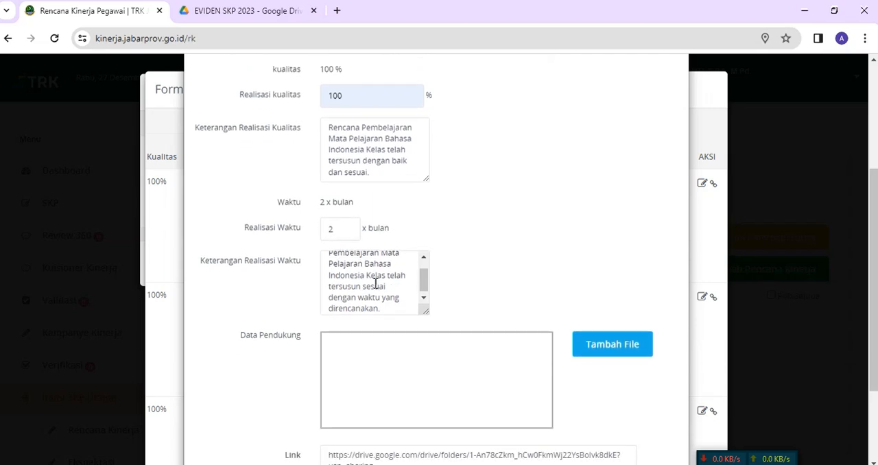
pyautogui.scroll(-1, 375, 285)
pyautogui.scroll(-3, 485, 313)
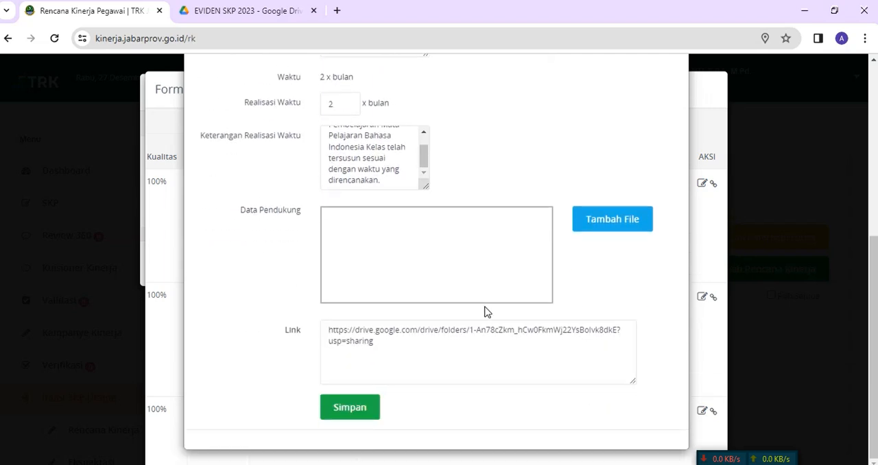
pyautogui.click(348, 409)
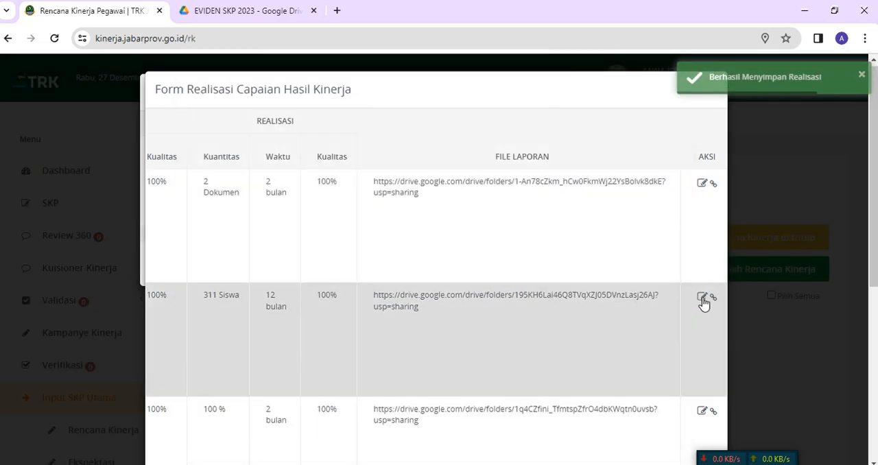
# Step: Open the second plan's realization entry, check its quantity, quality, time and link, and save it
pyautogui.click(702, 298)
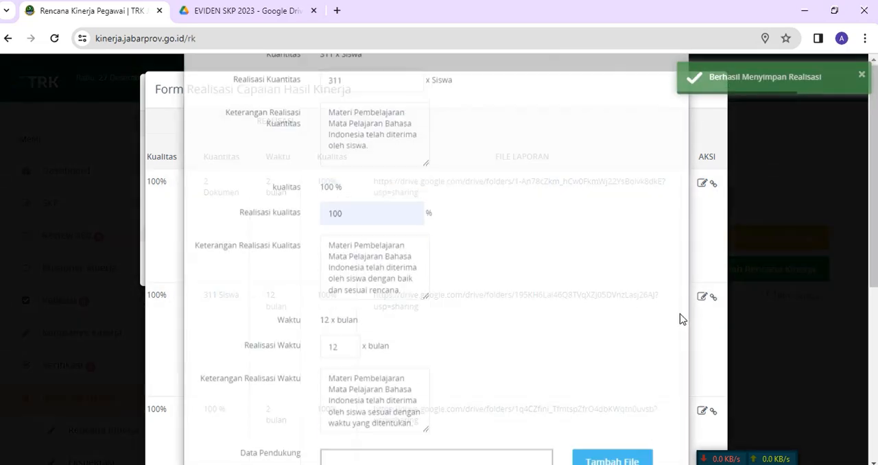
pyautogui.scroll(-2, 363, 180)
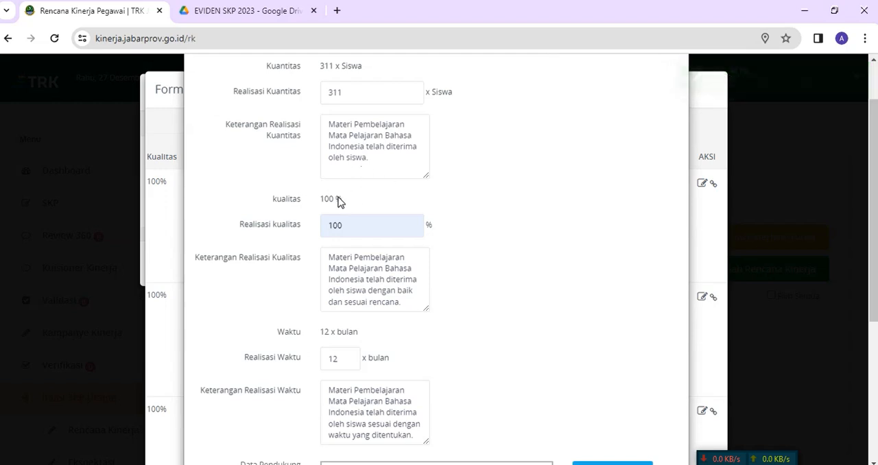
pyautogui.scroll(-2, 338, 200)
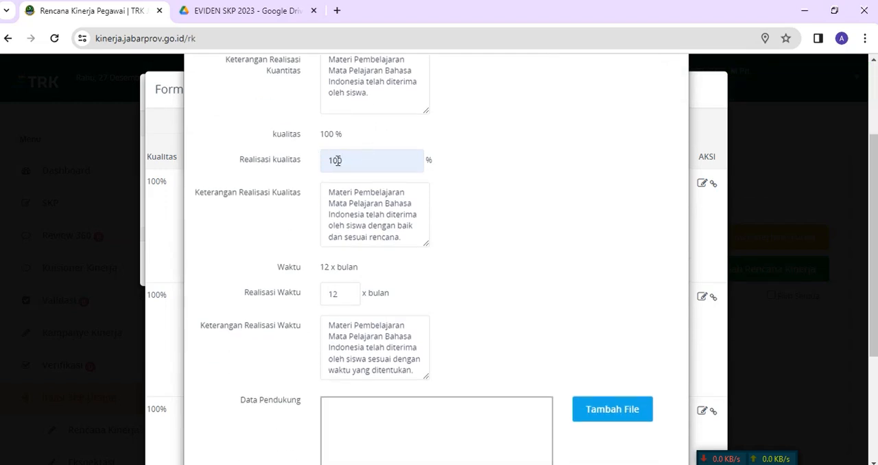
pyautogui.scroll(-2, 400, 199)
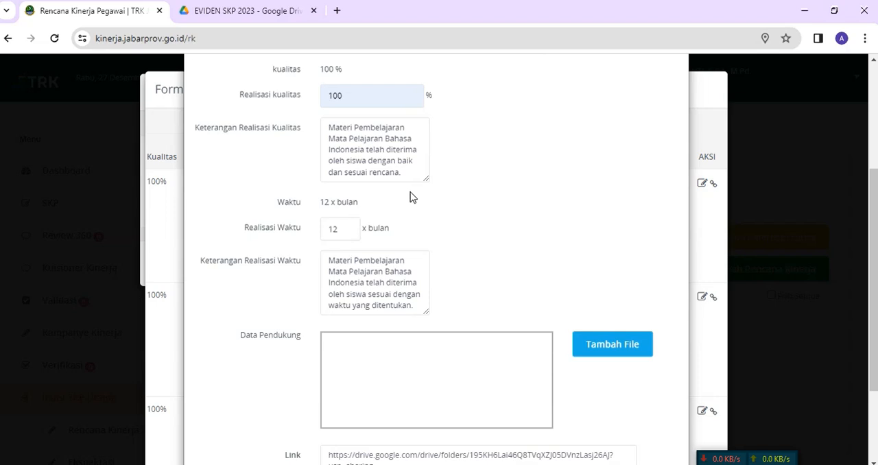
pyautogui.scroll(-4, 411, 198)
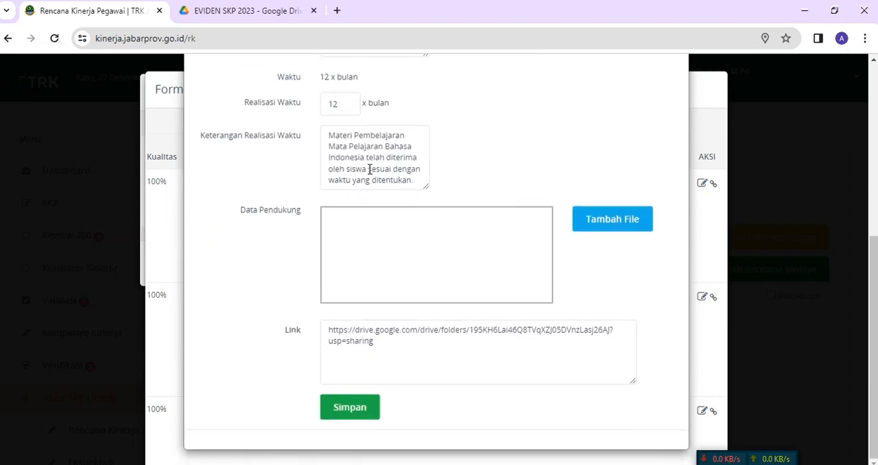
pyautogui.click(349, 407)
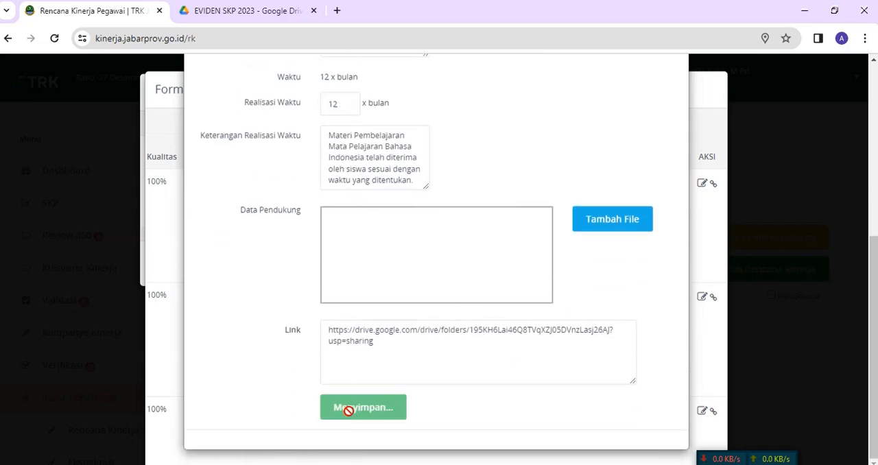
# Step: Open the third plan's realization entry, check its values, descriptions and Drive link, and save it
pyautogui.scroll(-2, 707, 307)
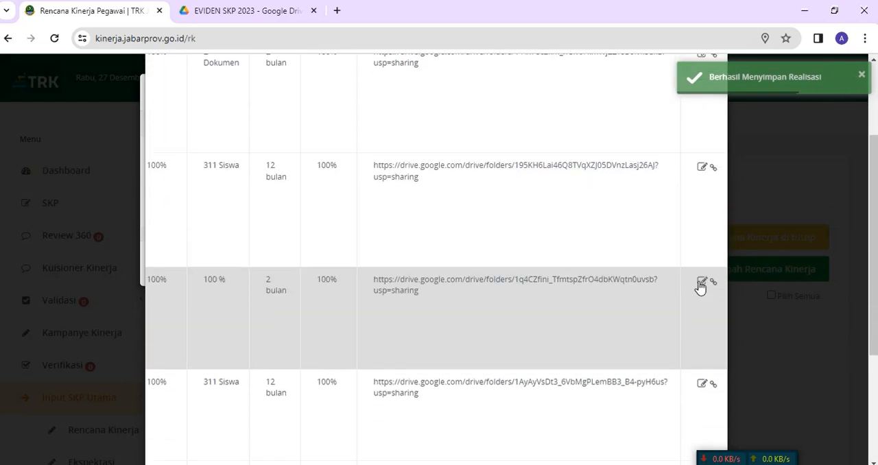
pyautogui.click(702, 283)
pyautogui.scroll(-1, 362, 161)
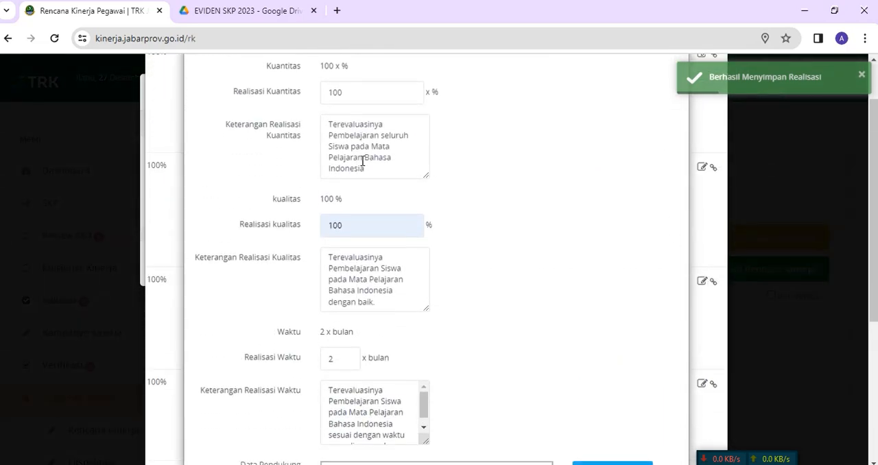
pyautogui.scroll(-2, 364, 165)
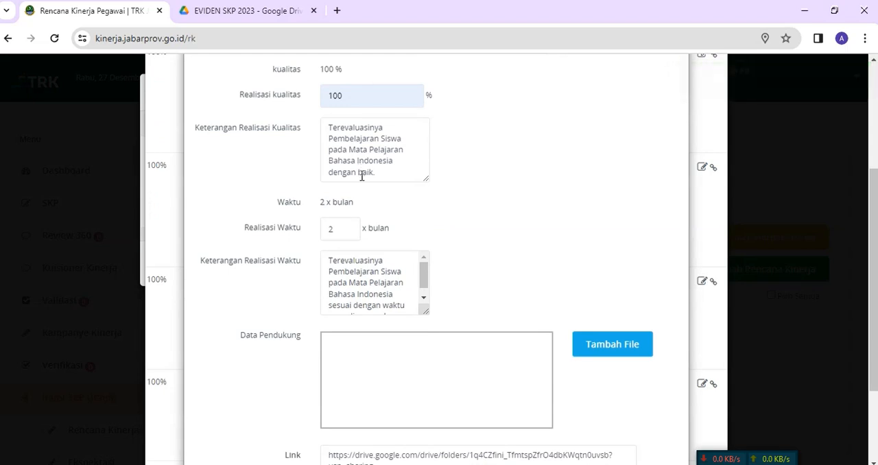
pyautogui.scroll(-2, 363, 179)
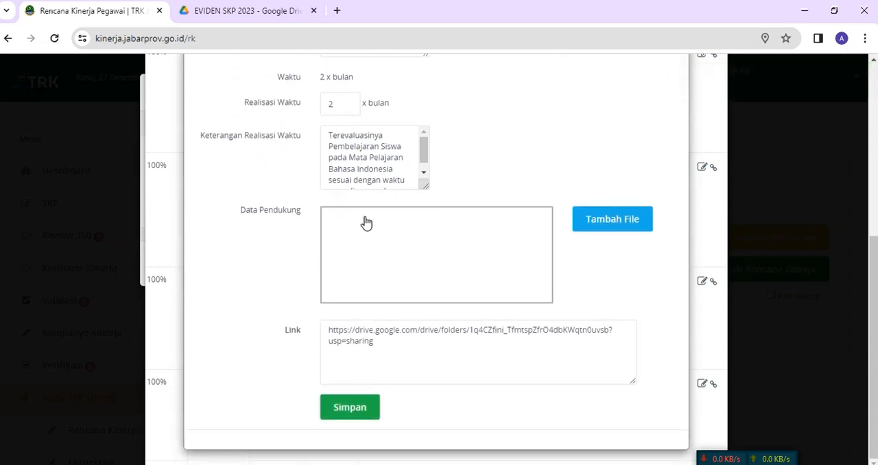
pyautogui.click(335, 406)
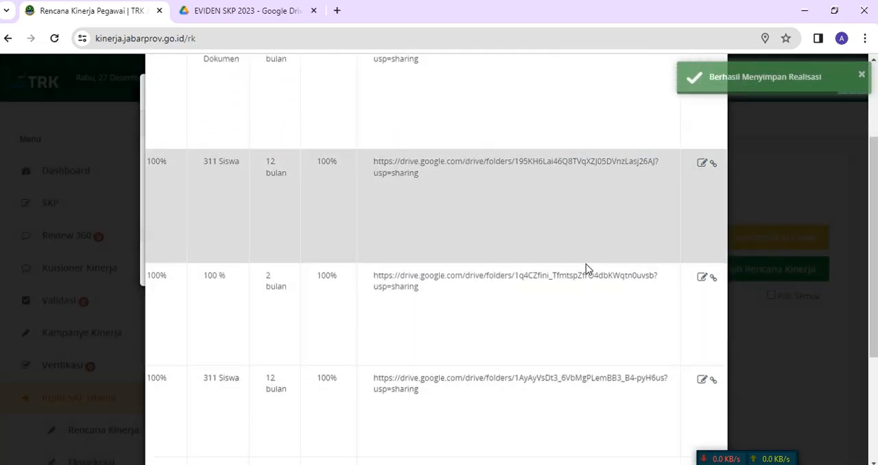
# Step: Open the fourth plan's realization entry, check its values, descriptions and Drive link, and save it
pyautogui.scroll(-2, 611, 254)
pyautogui.click(704, 257)
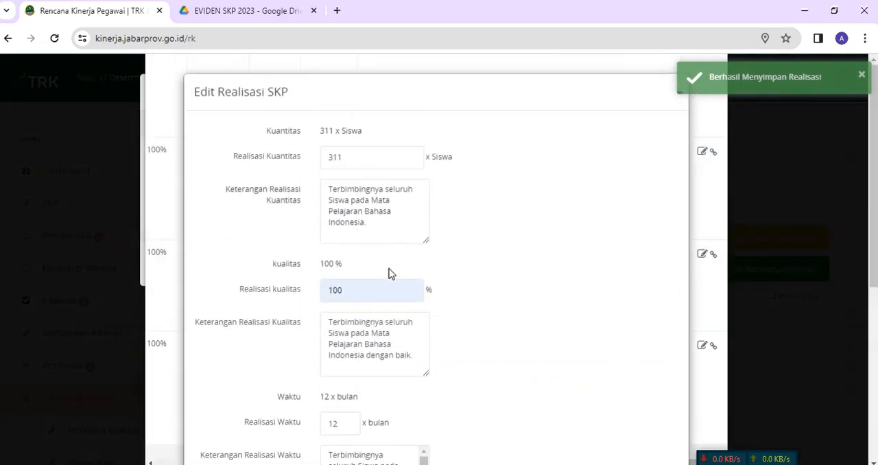
pyautogui.scroll(-3, 388, 277)
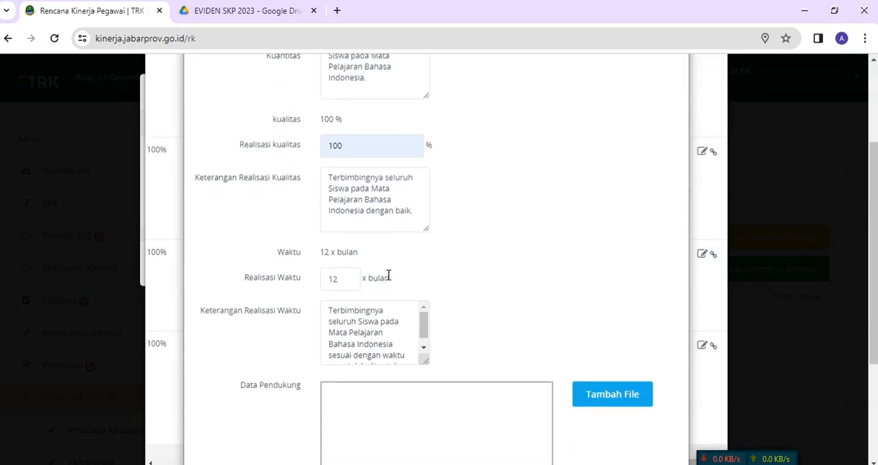
pyautogui.scroll(-1, 387, 275)
pyautogui.scroll(-2, 443, 300)
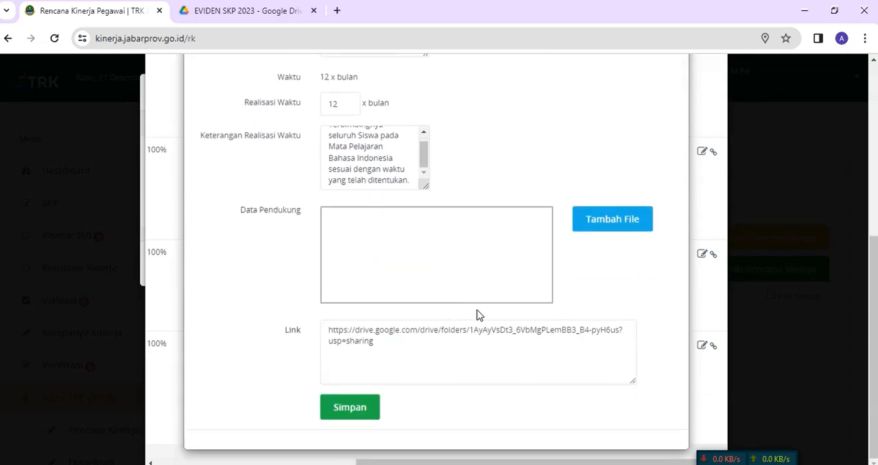
pyautogui.click(348, 411)
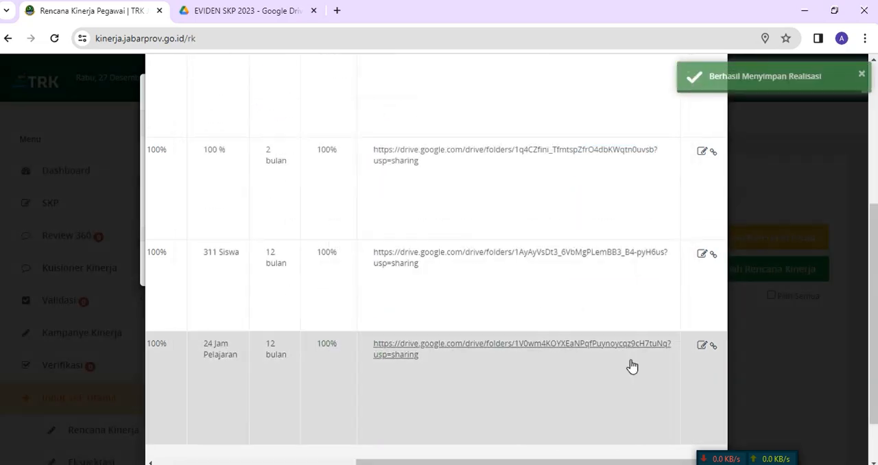
# Step: Open the fifth plan's realization entry, check its values and Drive link, and save it
pyautogui.click(700, 349)
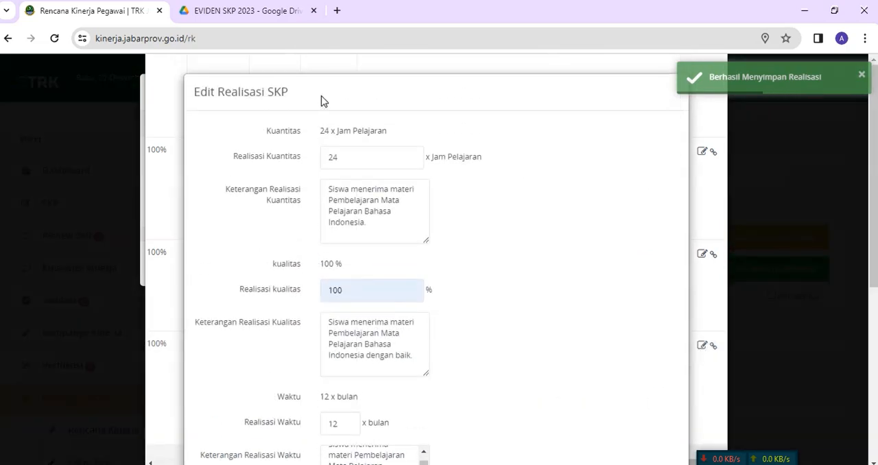
pyautogui.scroll(-5, 366, 231)
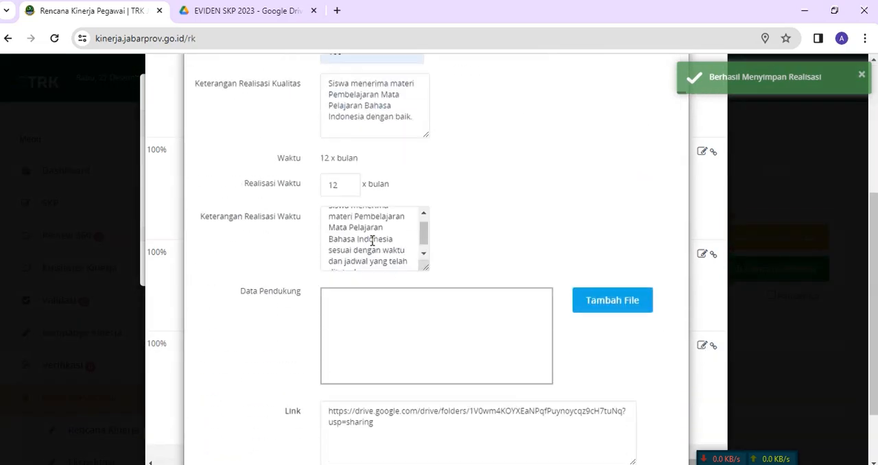
pyautogui.click(350, 408)
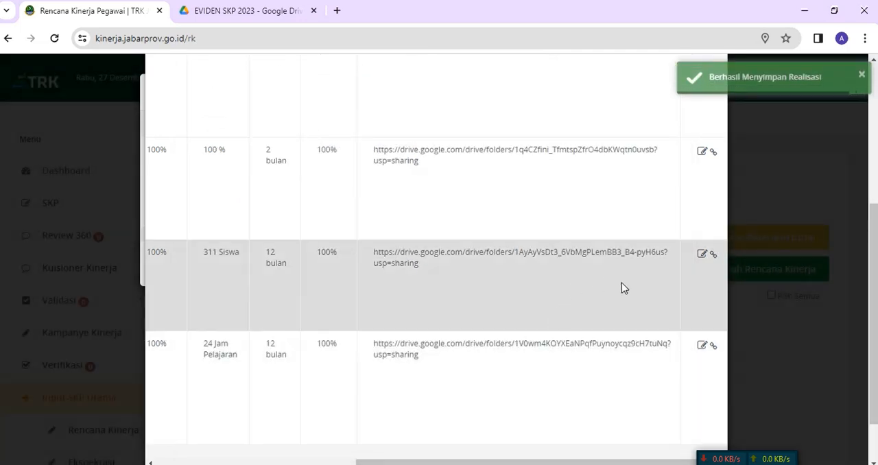
# Step: Compare the targets with the realizations and links of the plans, and save the Form Realisasi Capaian Hasil Kinerja
pyautogui.scroll(-1, 622, 302)
pyautogui.scroll(5, 506, 269)
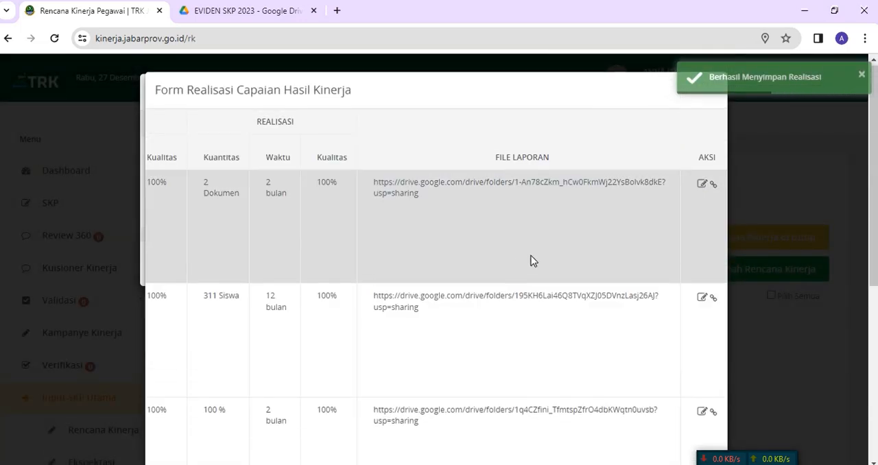
pyautogui.scroll(-5, 533, 253)
pyautogui.moveTo(541, 402); pyautogui.dragTo(272, 387)
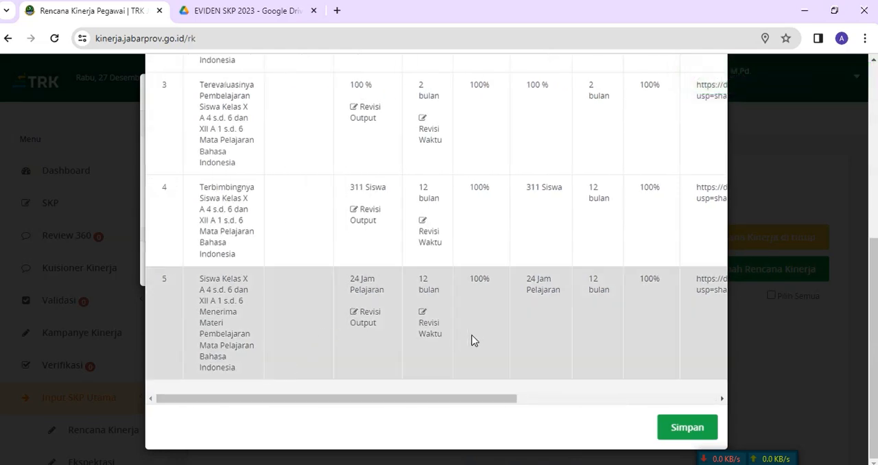
pyautogui.scroll(3, 476, 332)
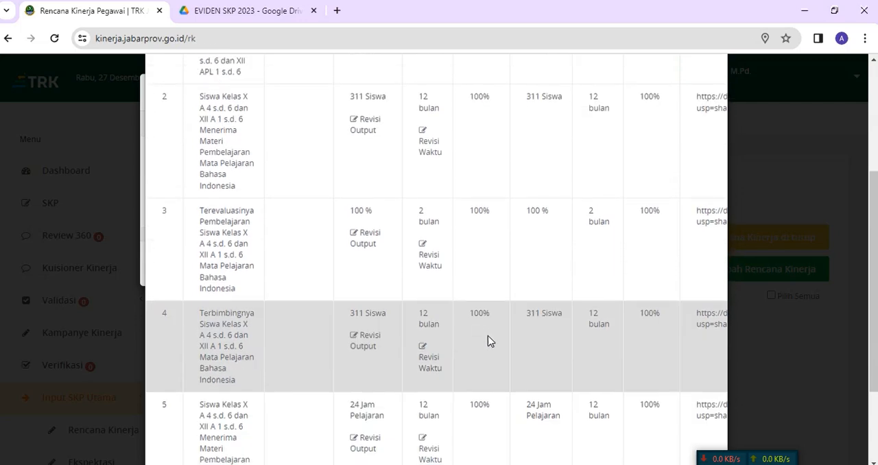
pyautogui.scroll(-3, 484, 340)
pyautogui.moveTo(407, 398); pyautogui.dragTo(657, 421)
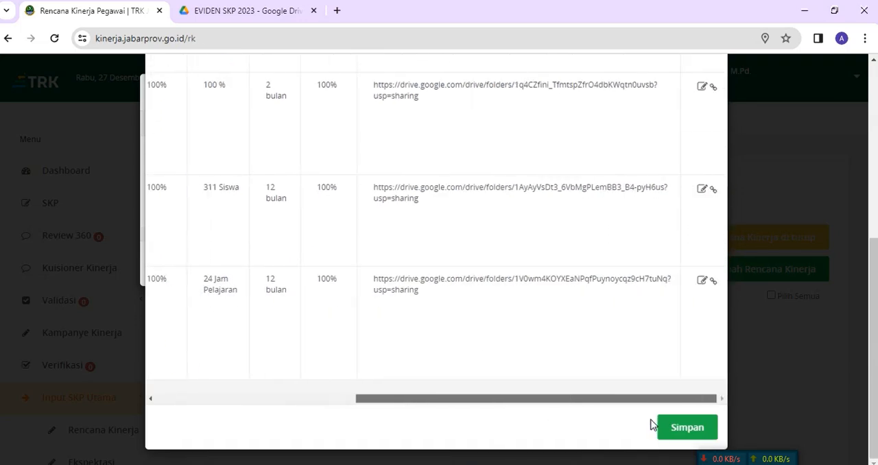
pyautogui.click(687, 428)
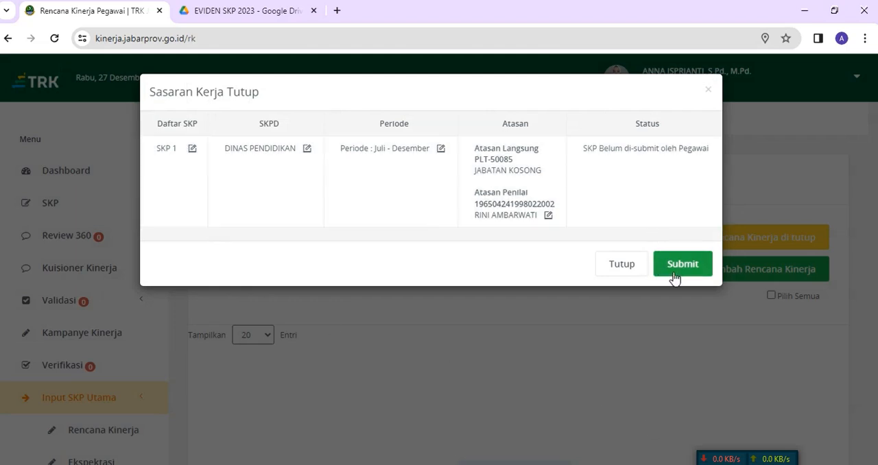
# Step: Reopen the realization form of SKP 1, recheck the targets, realizations and report links, and save the form again
pyautogui.click(191, 149)
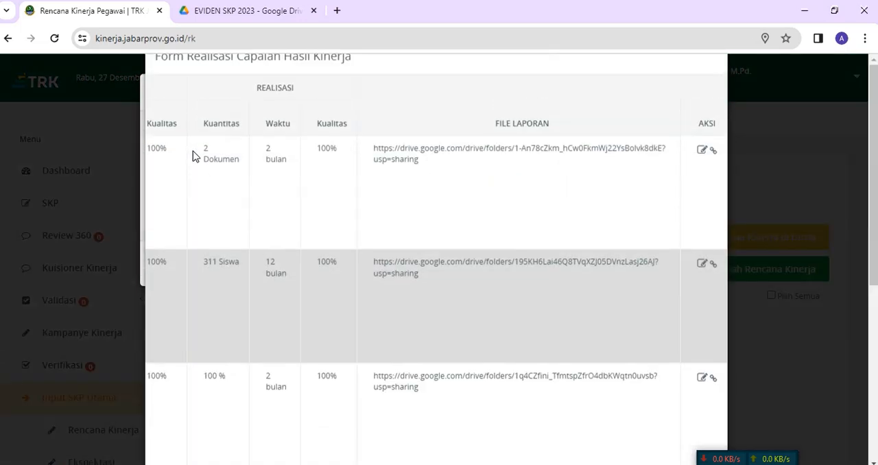
pyautogui.scroll(-5, 572, 322)
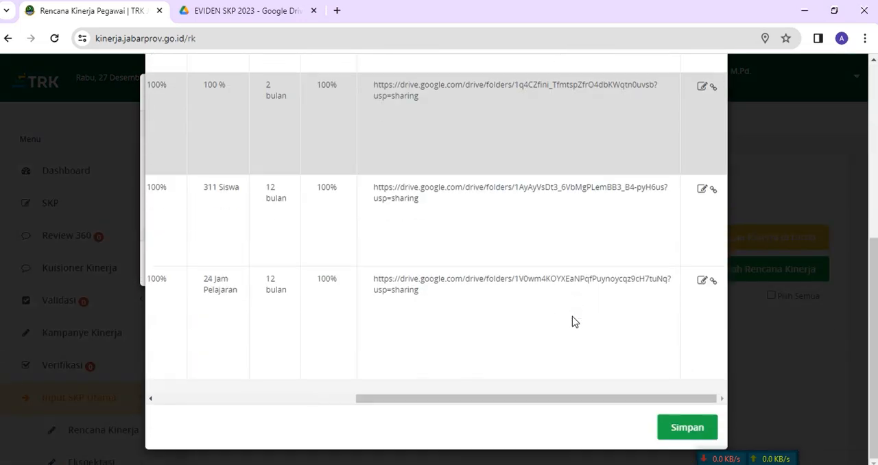
pyautogui.moveTo(480, 399); pyautogui.dragTo(241, 386)
pyautogui.scroll(5, 317, 162)
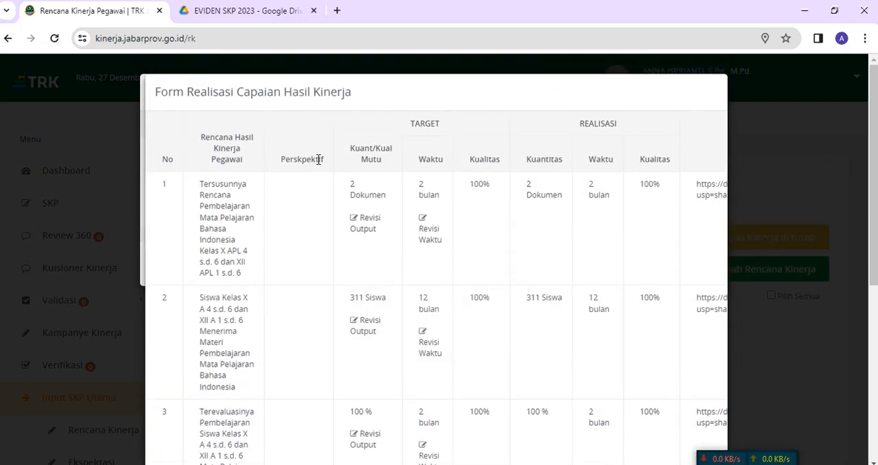
pyautogui.scroll(-5, 318, 159)
pyautogui.moveTo(400, 398); pyautogui.dragTo(664, 420)
pyautogui.click(689, 431)
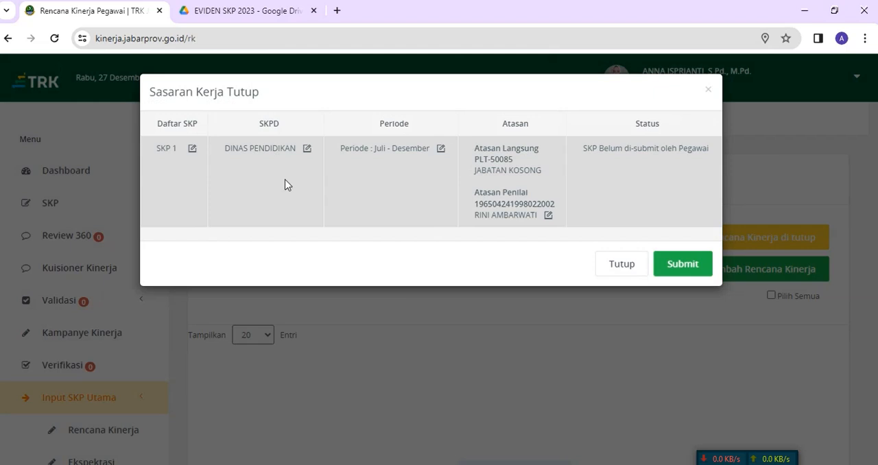
# Step: Open the SKPD position details and save them with Jabatan GURU AHLI MUDA and Unit Kerja DINAS PENDIDIKAN
pyautogui.click(307, 150)
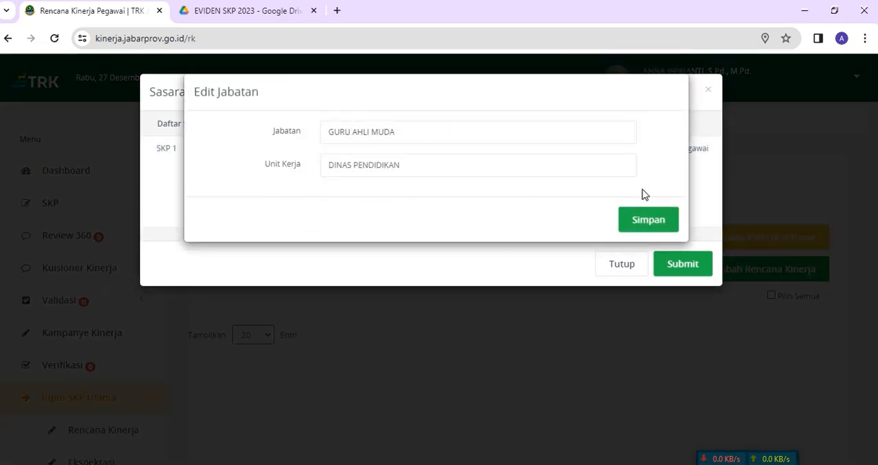
pyautogui.click(647, 228)
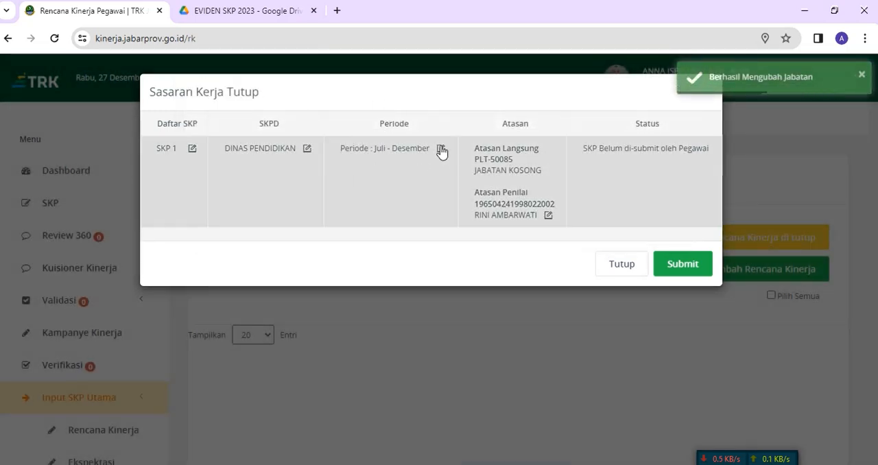
# Step: Change the start month of the SKP 1 period to Januari and save the period
pyautogui.click(442, 149)
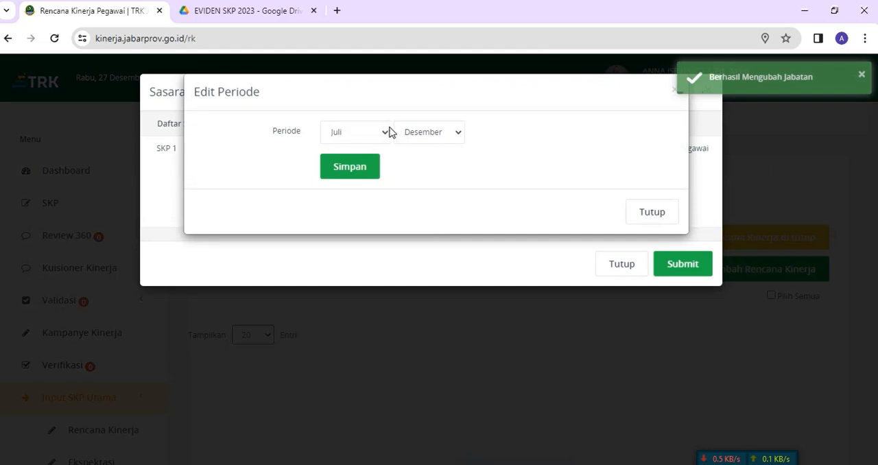
pyautogui.click(384, 134)
pyautogui.click(373, 150)
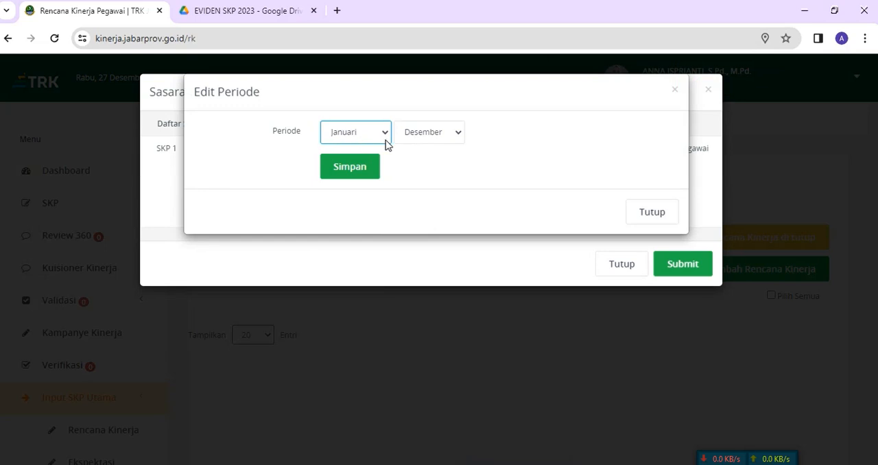
pyautogui.click(359, 170)
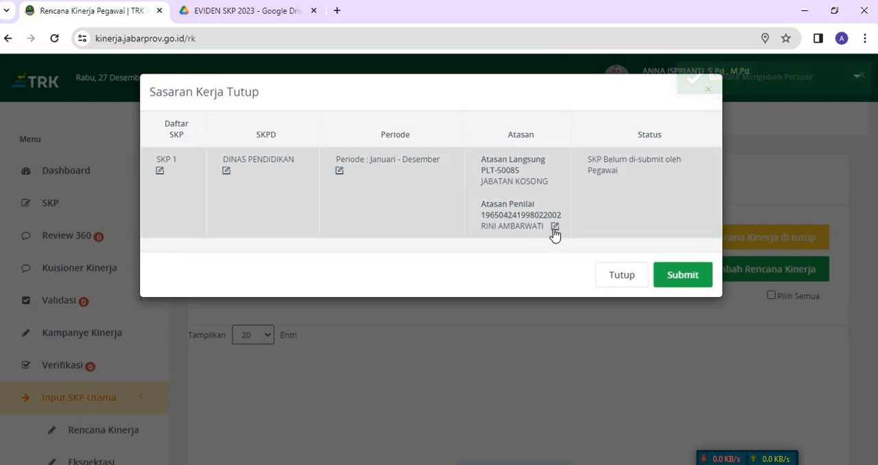
# Step: Open the supervisor details and fill Atasan Form Target with the direct supervisor's NIP and Jabatan KEPALA SMK NEGERI 7 BANDUNG
pyautogui.click(555, 229)
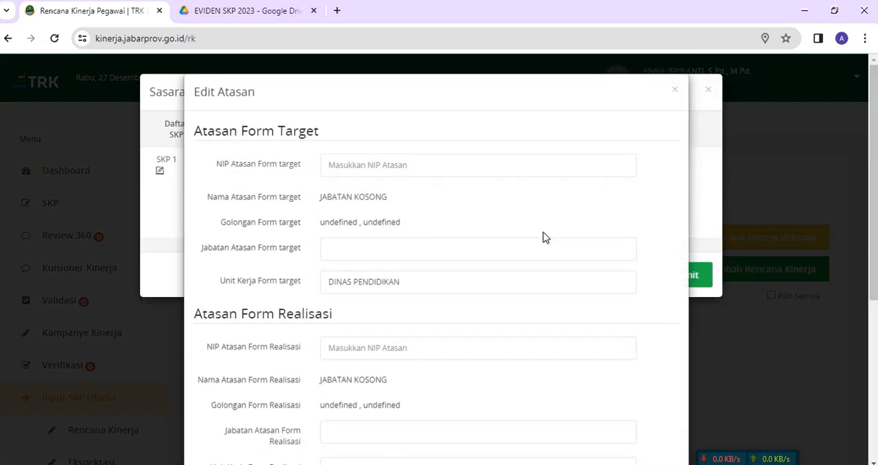
pyautogui.click(375, 164)
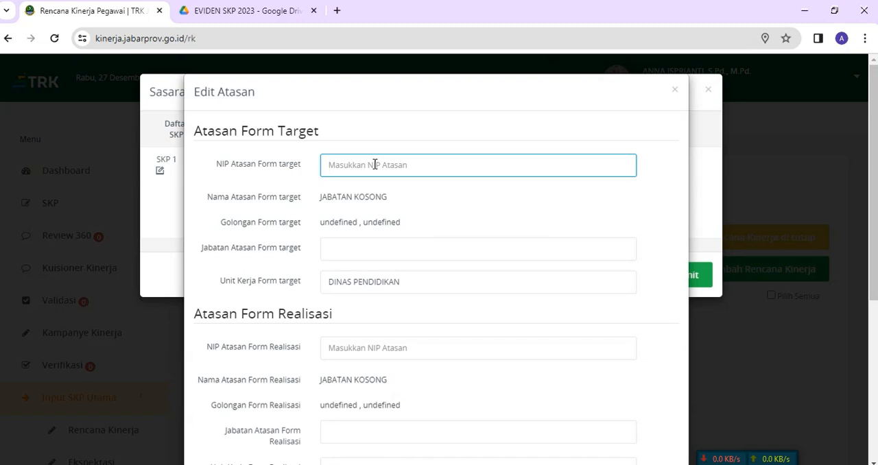
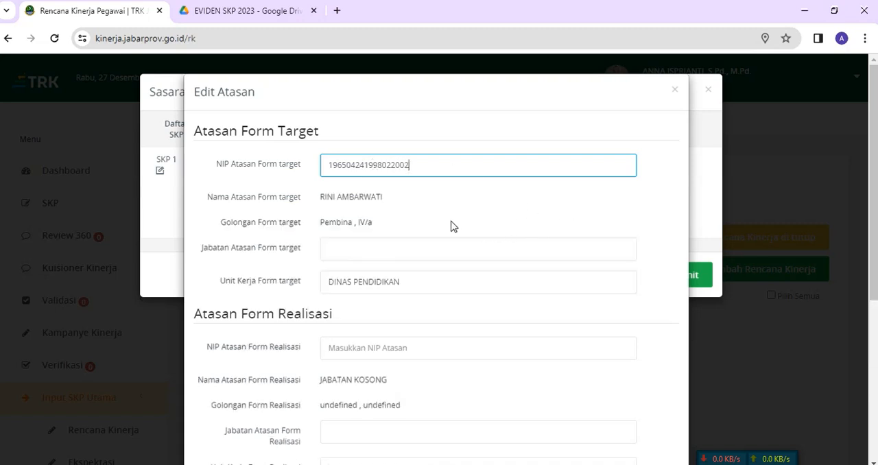
pyautogui.click(388, 253)
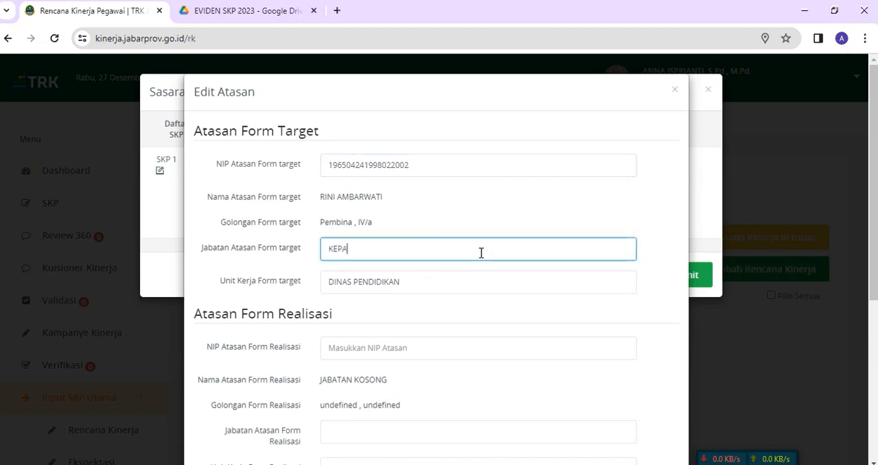
pyautogui.write('KEPALA SMK NEGERI 7 BANDUNG')
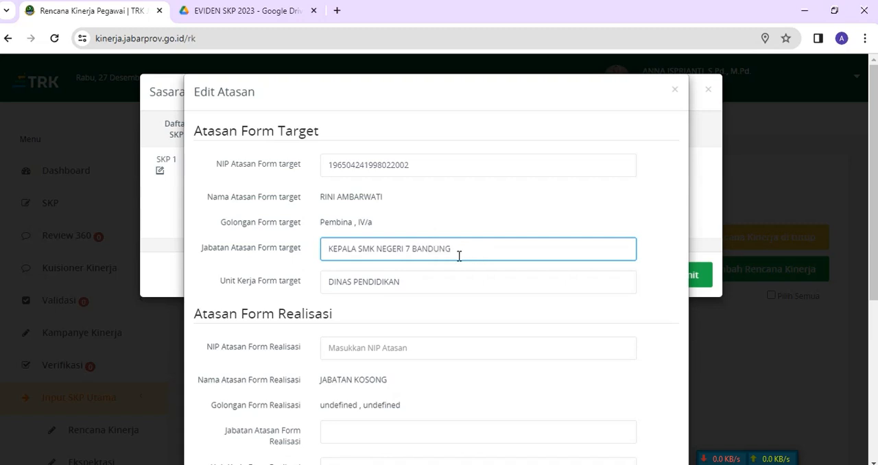
# Step: Copy the supervisor's NIP from Atasan Form Target into NIP Atasan Form Realisasi
pyautogui.scroll(-1, 406, 291)
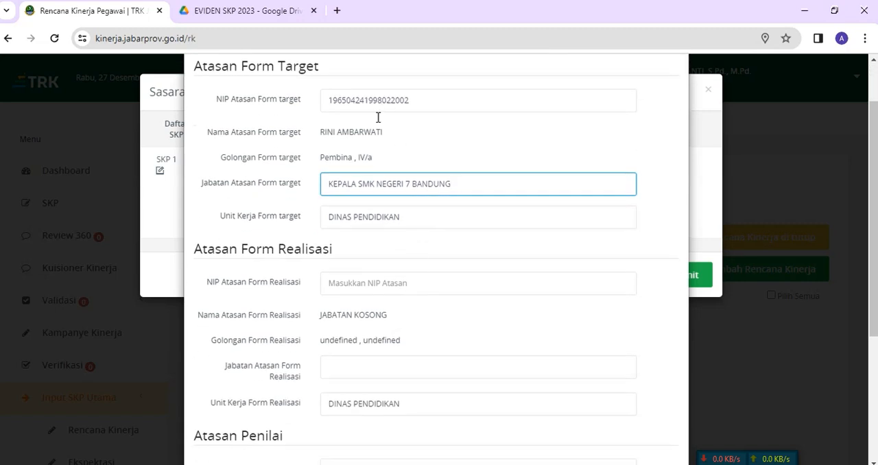
pyautogui.scroll(-1, 379, 197)
pyautogui.scroll(2, 383, 204)
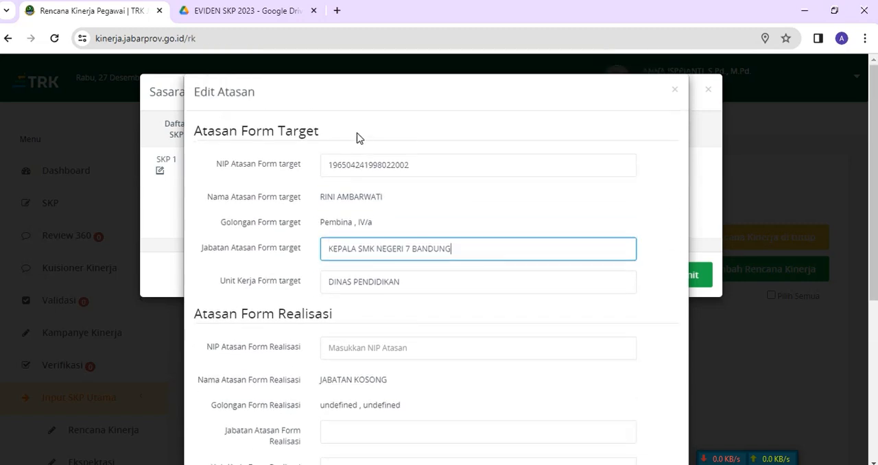
pyautogui.moveTo(330, 165); pyautogui.dragTo(413, 166)
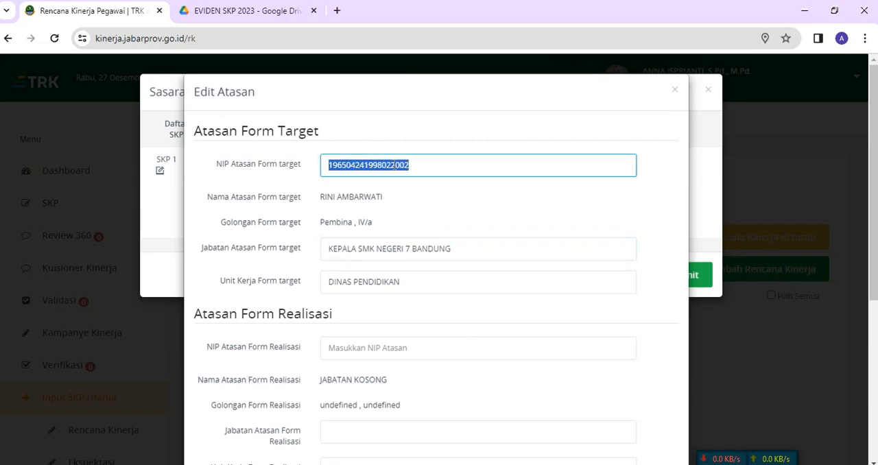
pyautogui.rightClick(398, 165)
pyautogui.click(414, 224)
pyautogui.scroll(-1, 397, 243)
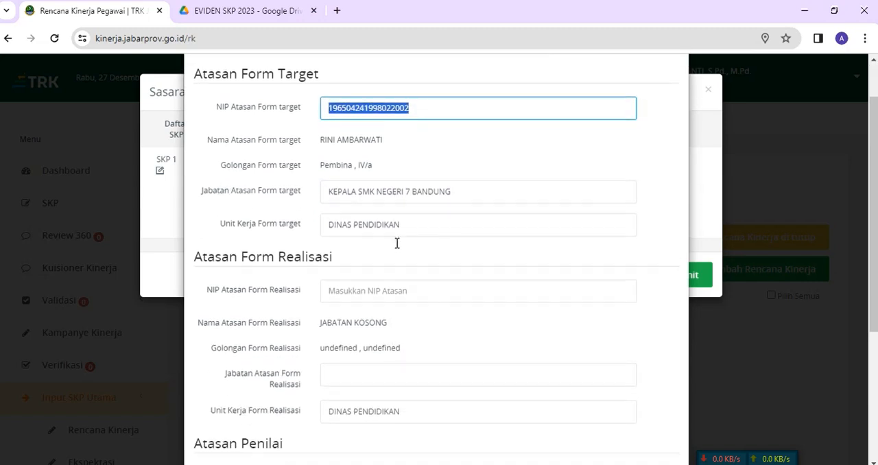
pyautogui.scroll(-1, 397, 242)
pyautogui.click(374, 282)
pyautogui.hotkey('ctrl', 'v')
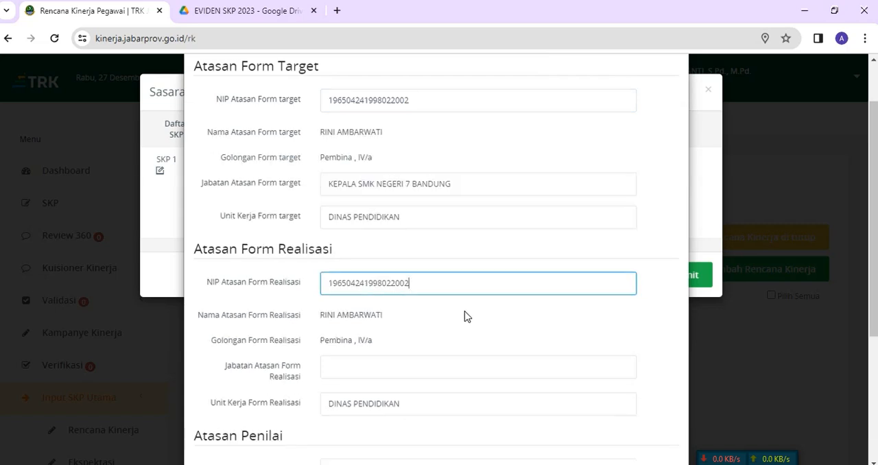
# Step: Copy the position KEPALA SMK NEGERI 7 BANDUNG from the target section into Jabatan Atasan Form Realisasi
pyautogui.scroll(-1, 464, 316)
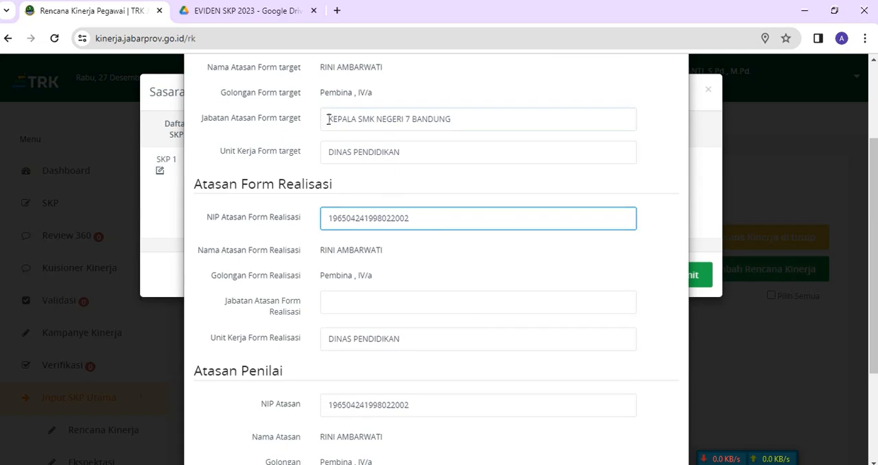
pyautogui.moveTo(328, 118); pyautogui.dragTo(442, 119)
pyautogui.rightClick(446, 118)
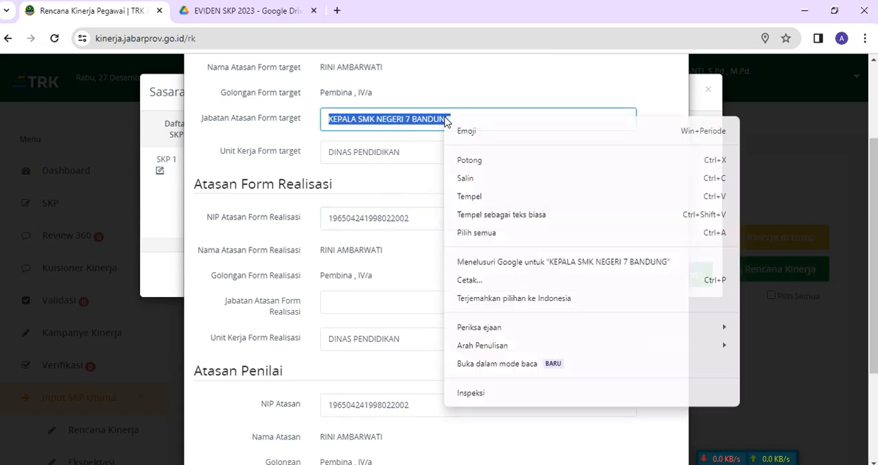
pyautogui.click(468, 179)
pyautogui.click(374, 310)
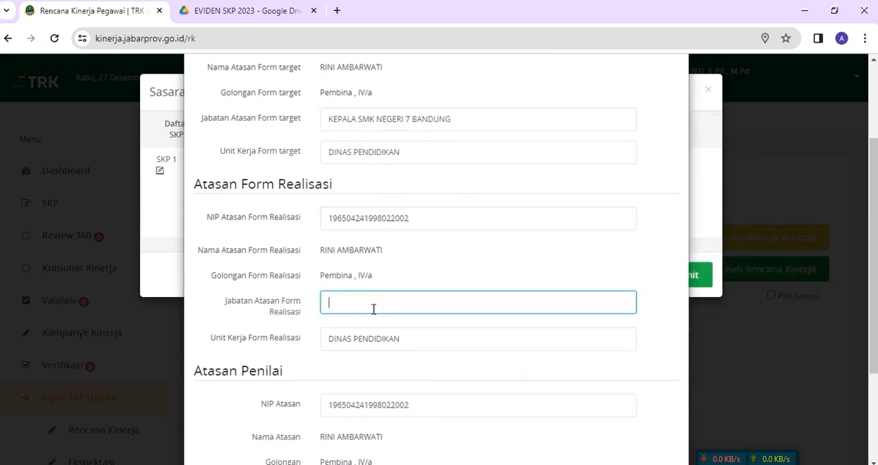
pyautogui.hotkey('ctrl', 'v')
# Step: Replace the NIP Atasan under Atasan Penilai with the appraising supervisor's NIP
pyautogui.scroll(-1, 411, 302)
pyautogui.scroll(-1, 393, 204)
pyautogui.scroll(-1, 397, 209)
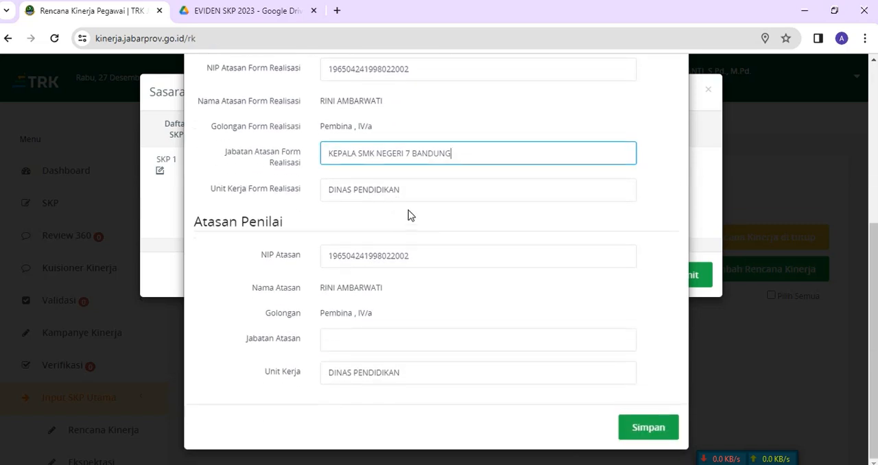
pyautogui.click(442, 256)
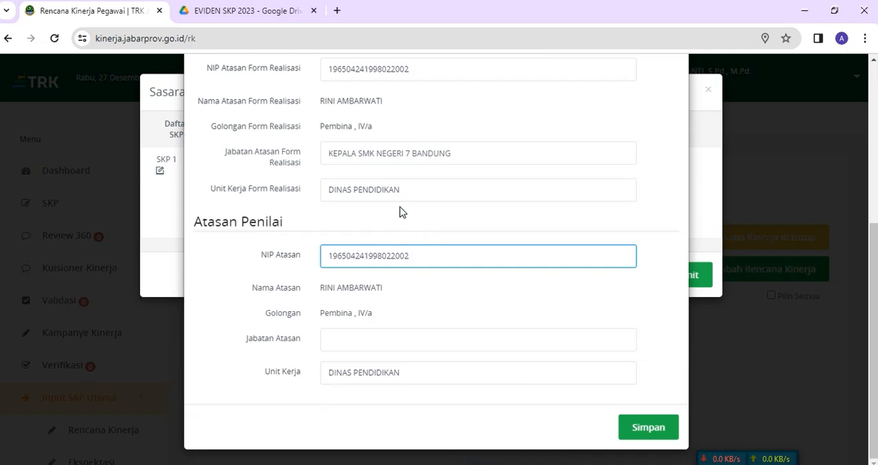
pyautogui.press('BackSpace')
pyautogui.press('BackSpace')
pyautogui.press('BackSpace')
pyautogui.press('BackSpace')
pyautogui.press('BackSpace')
pyautogui.press('BackSpace')
pyautogui.press('BackSpace')
pyautogui.press('BackSpace')
pyautogui.press('BackSpace')
pyautogui.press('BackSpace')
pyautogui.press('BackSpace')
pyautogui.press('BackSpace')
pyautogui.press('BackSpace')
pyautogui.press('BackSpace')
pyautogui.press('BackSpace')
pyautogui.press('BackSpace')
pyautogui.press('BackSpace')
pyautogui.press('BackSpace')
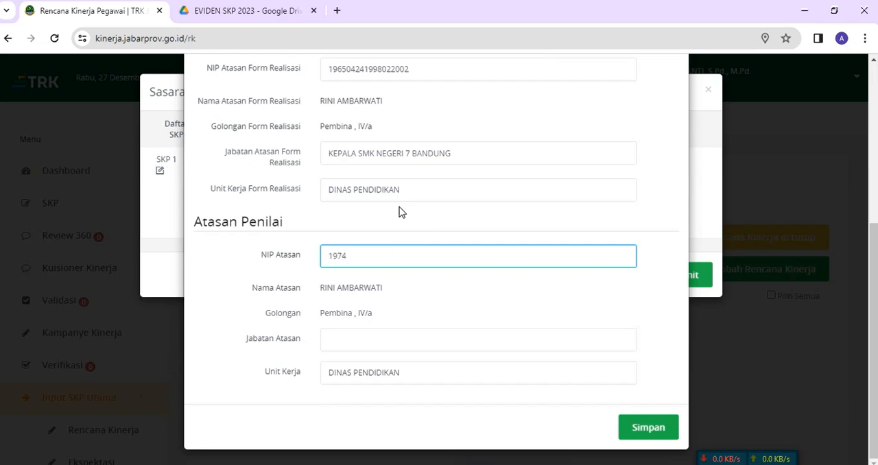
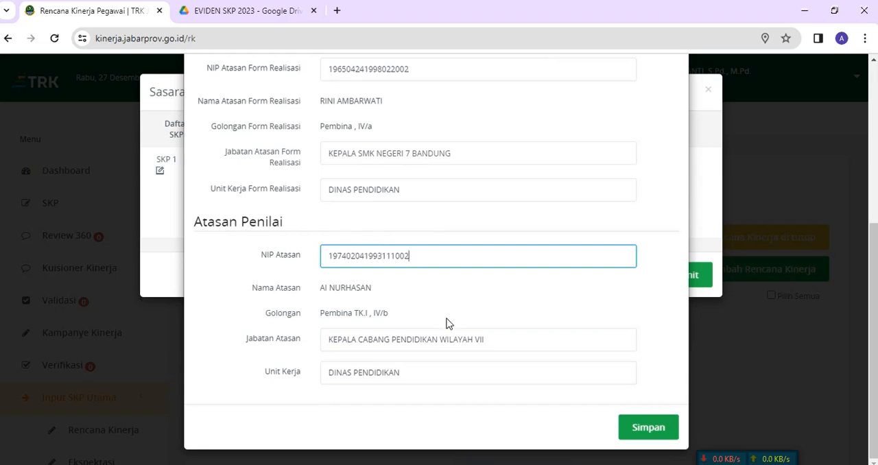
# Step: Review the target, realization and appraiser sections of the supervisor form, and save the supervisor details
pyautogui.scroll(4, 449, 341)
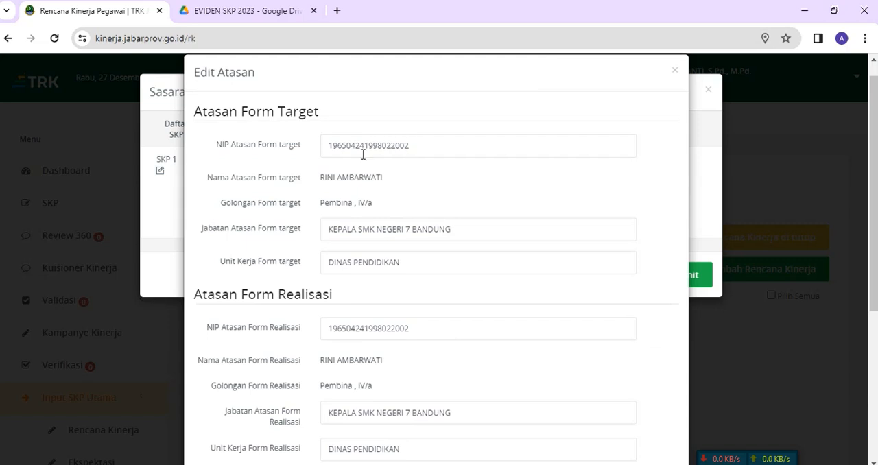
pyautogui.scroll(-1, 356, 259)
pyautogui.scroll(-1, 355, 259)
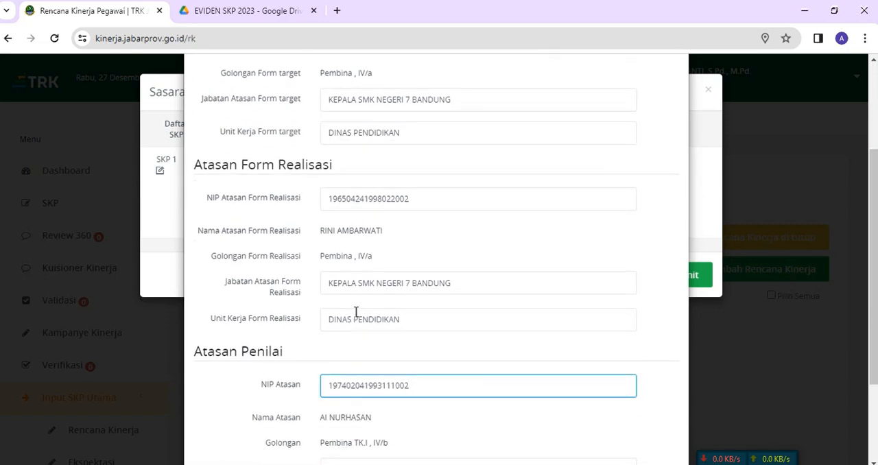
pyautogui.scroll(-2, 355, 313)
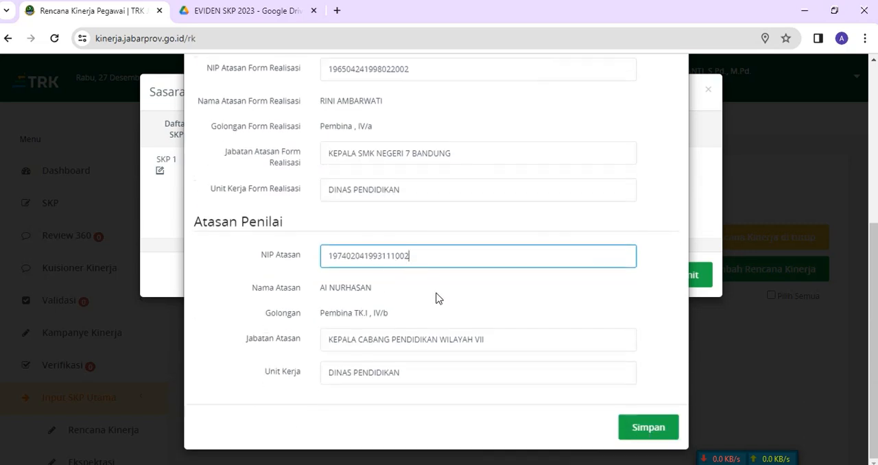
pyautogui.scroll(3, 448, 293)
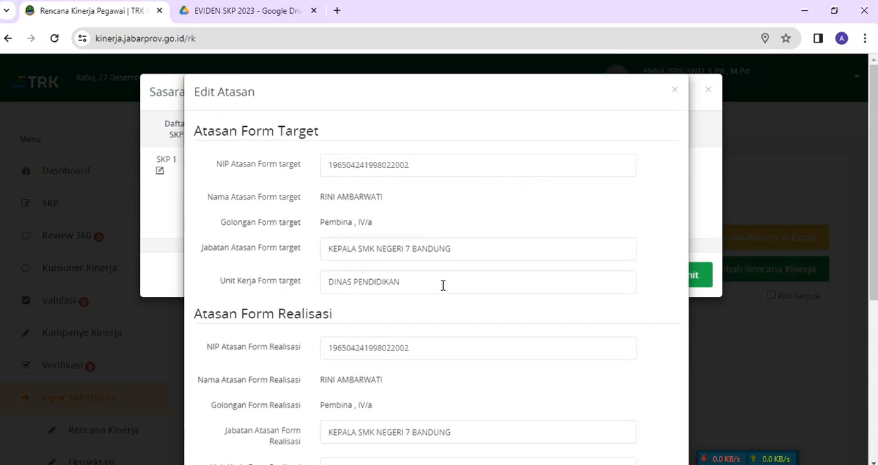
pyautogui.scroll(-3, 382, 253)
pyautogui.scroll(-2, 395, 294)
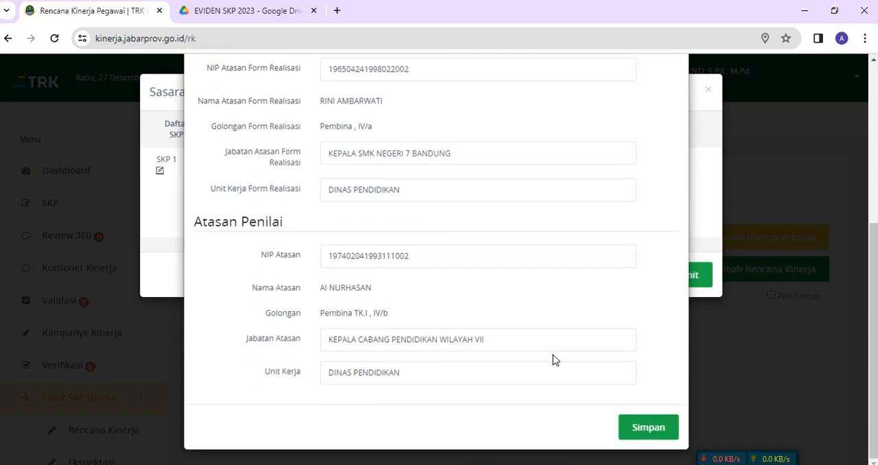
pyautogui.click(639, 429)
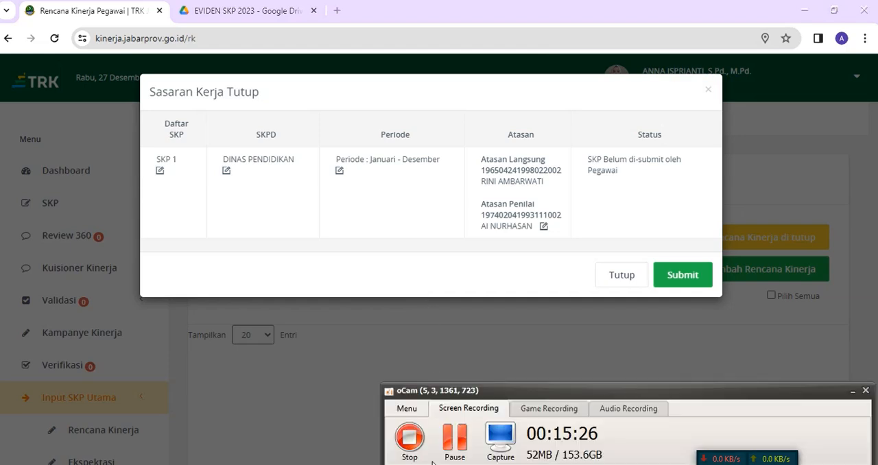
pyautogui.click(410, 437)
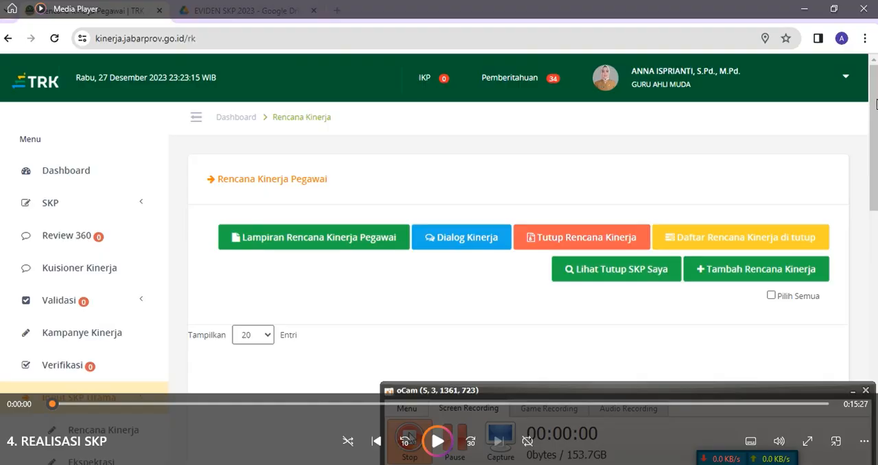